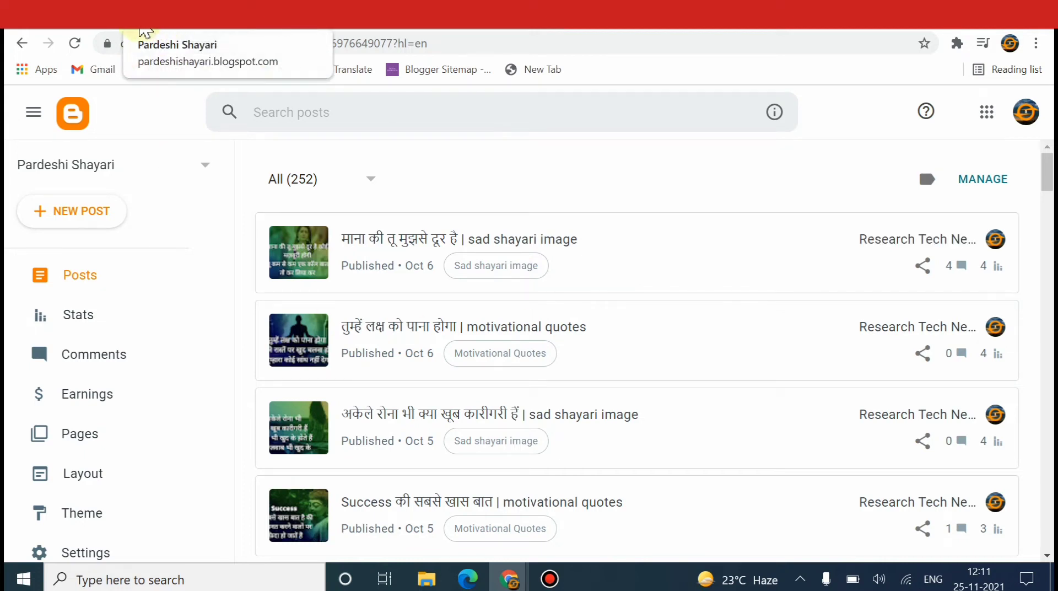
# - Examine the Pardeshi Shayari blog's layout gadgets and its live page down to the footer menu links
pyautogui.click(99, 22)
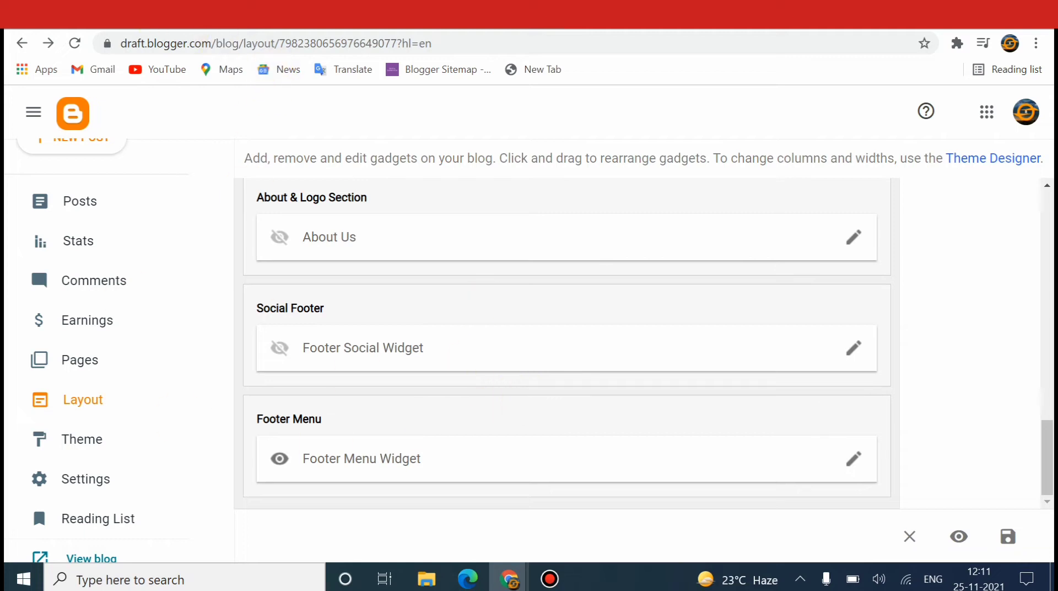
pyautogui.click(232, 22)
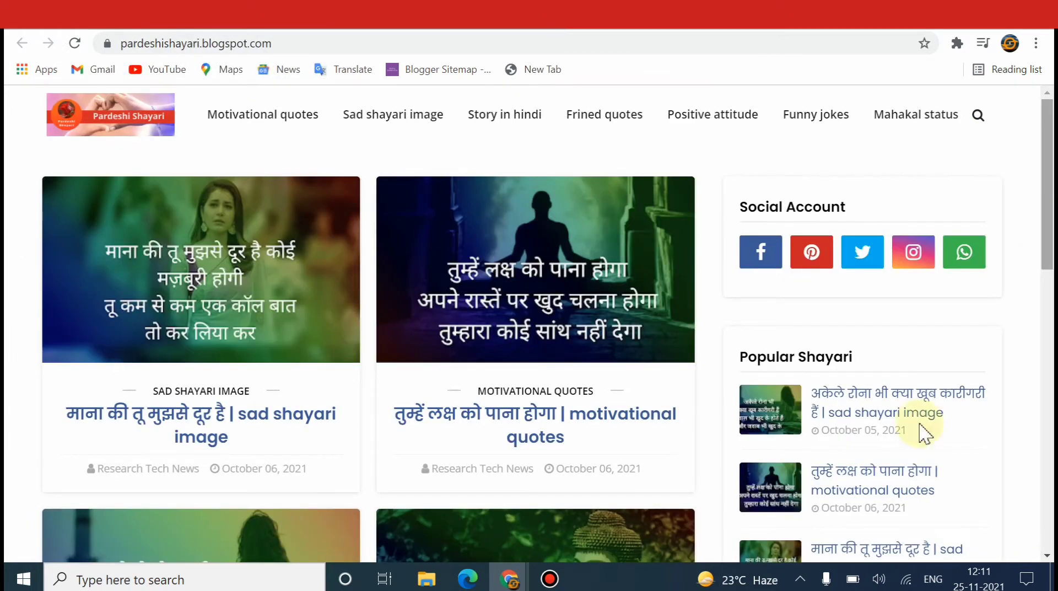
pyautogui.click(1048, 171)
pyautogui.moveTo(1046, 168); pyautogui.dragTo(1046, 499)
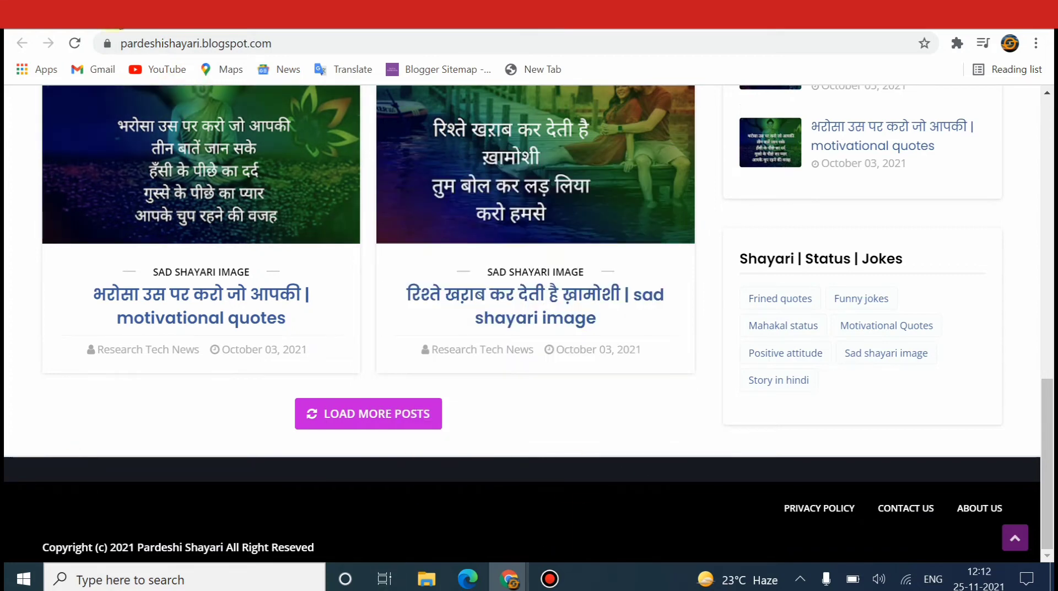
pyautogui.hotkey('ctrl', 'Tab')
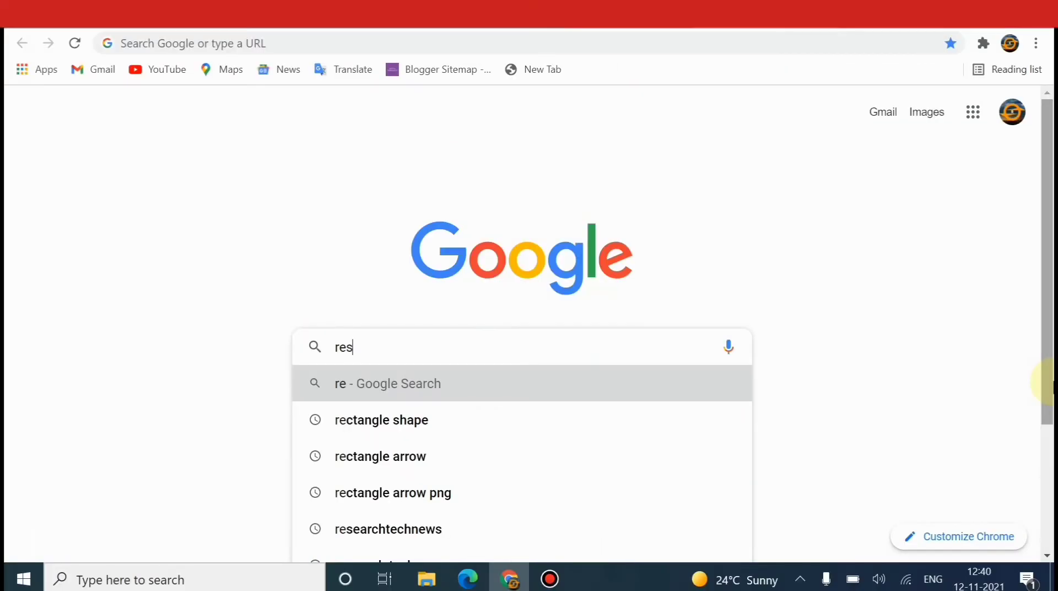
# - Search Google for researchtechnews
pyautogui.write('earchtechnews')
pyautogui.press('Return')
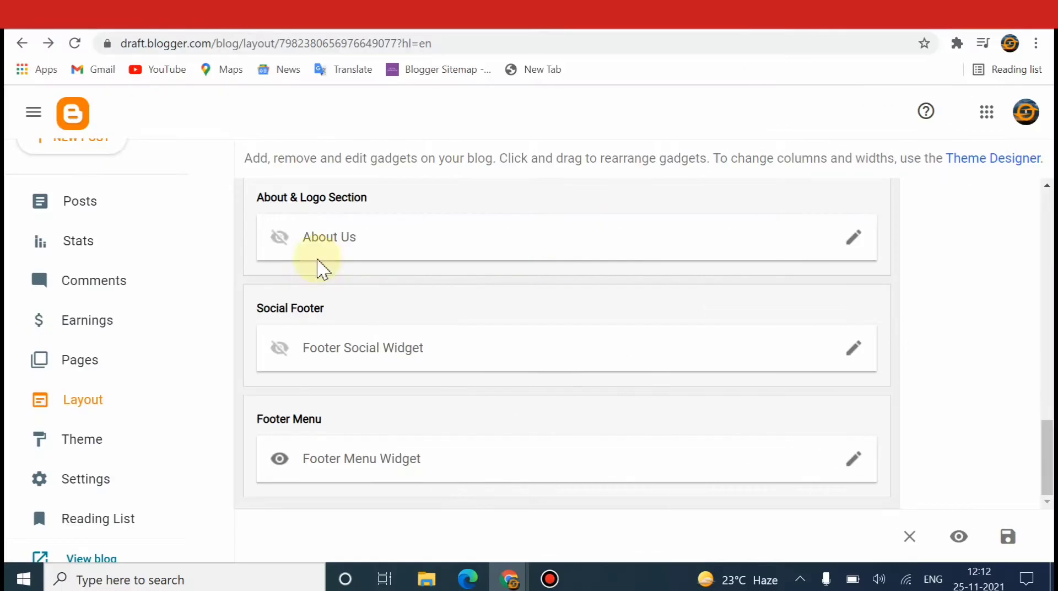
# - Review the gadget sections in the Pardeshi Shayari layout, from the theme options to the footer menu
pyautogui.moveTo(1053, 467)
pyautogui.mouseDown()
pyautogui.moveTo(1046, 236)
pyautogui.moveTo(1046, 256)
pyautogui.mouseUp()
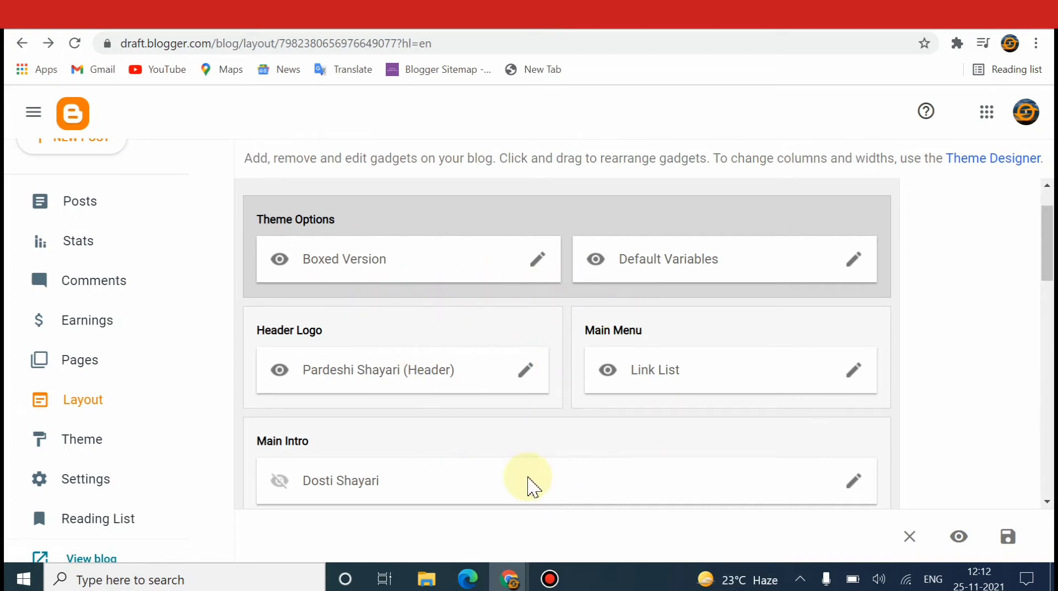
pyautogui.moveTo(1048, 260); pyautogui.dragTo(1047, 473)
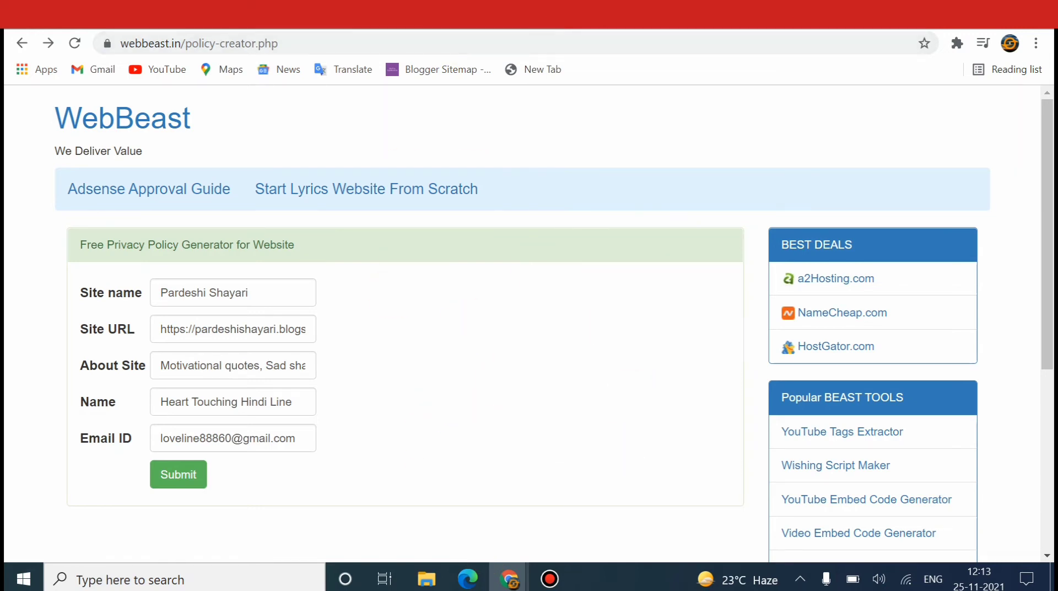
# - Open the live Top Shayari Image blog from its Blogger dashboard and examine the page down to the footer links
pyautogui.click(99, 11)
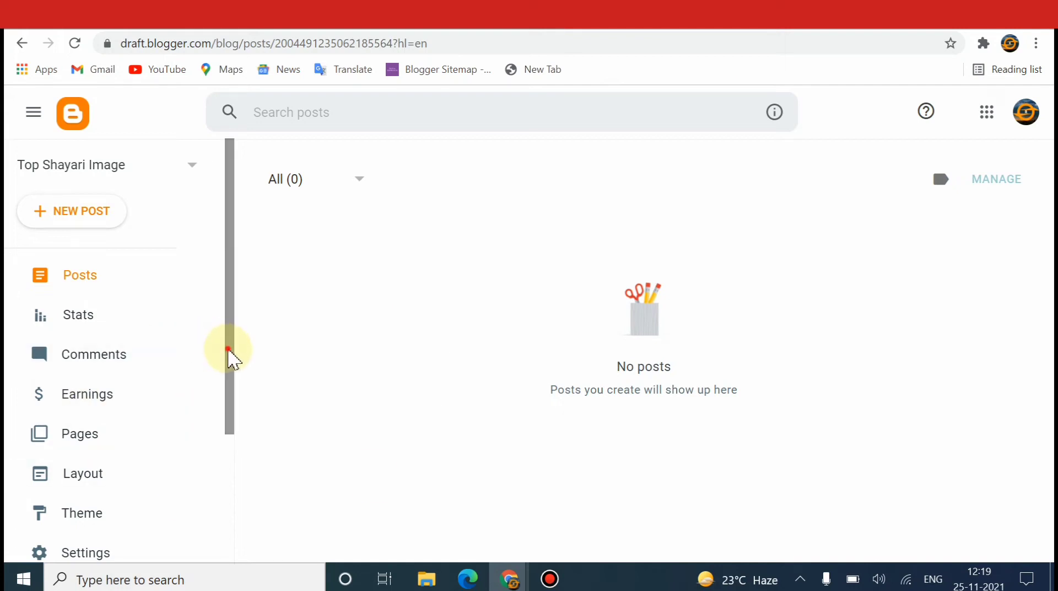
pyautogui.moveTo(228, 349); pyautogui.dragTo(222, 485)
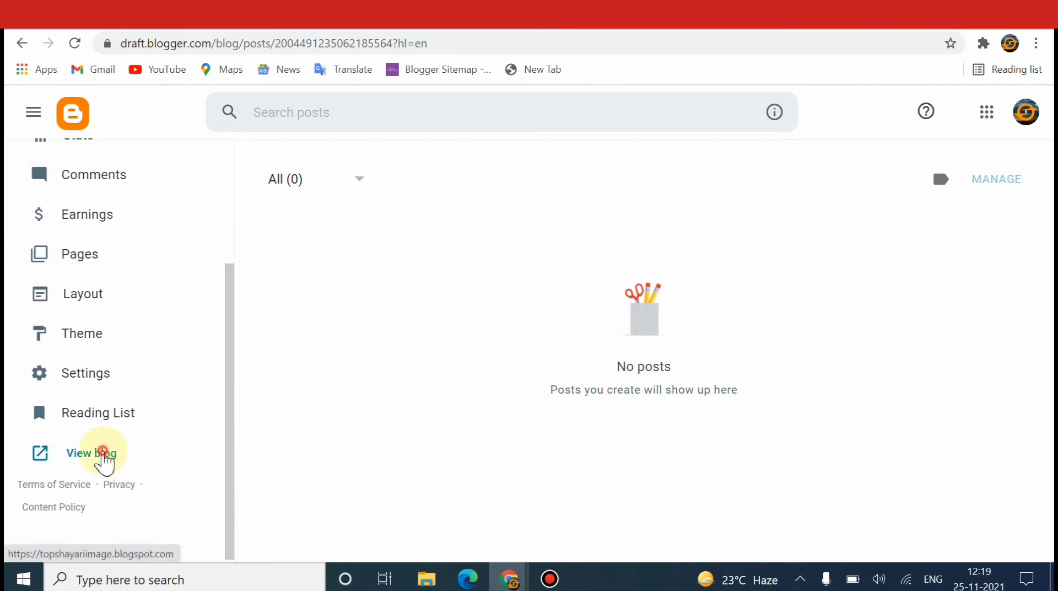
pyautogui.click(102, 454)
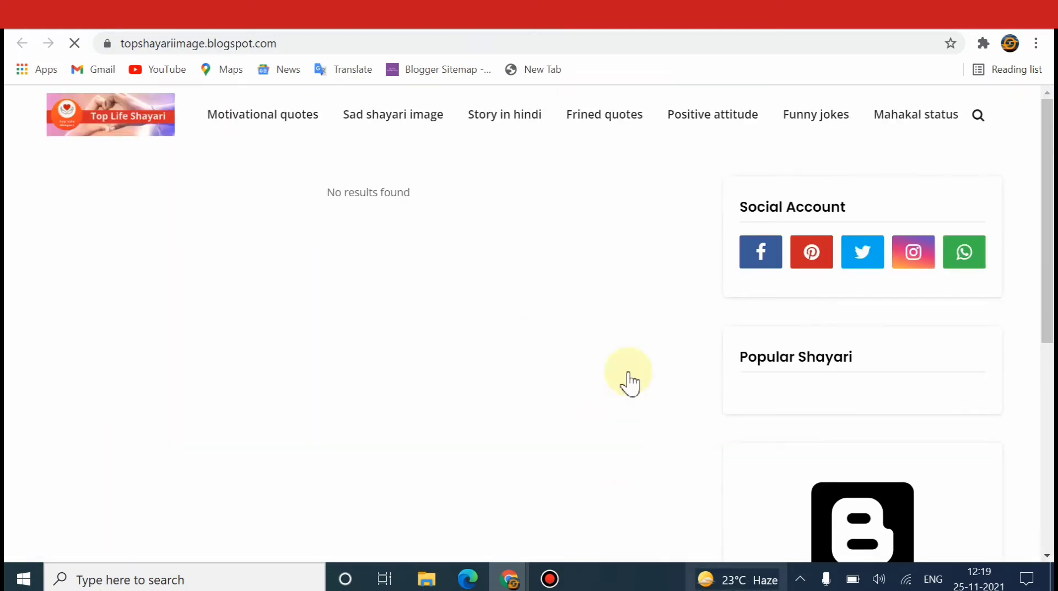
pyautogui.moveTo(1044, 263); pyautogui.dragTo(1043, 470)
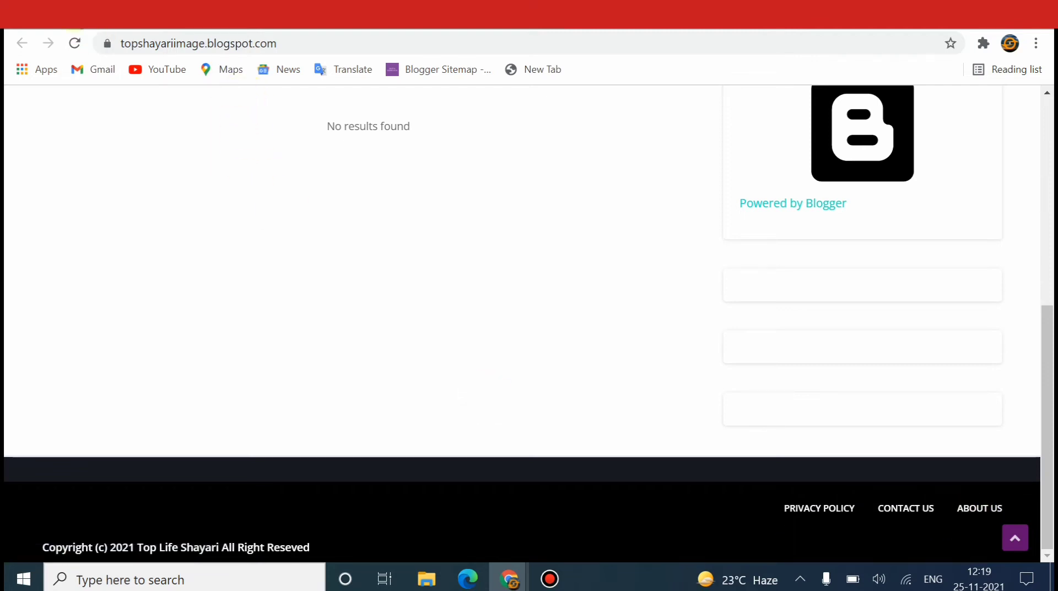
# - Check the Top Shayari Image blog's name in the Blogger dashboard and return to the top of its live page
pyautogui.click(75, 8)
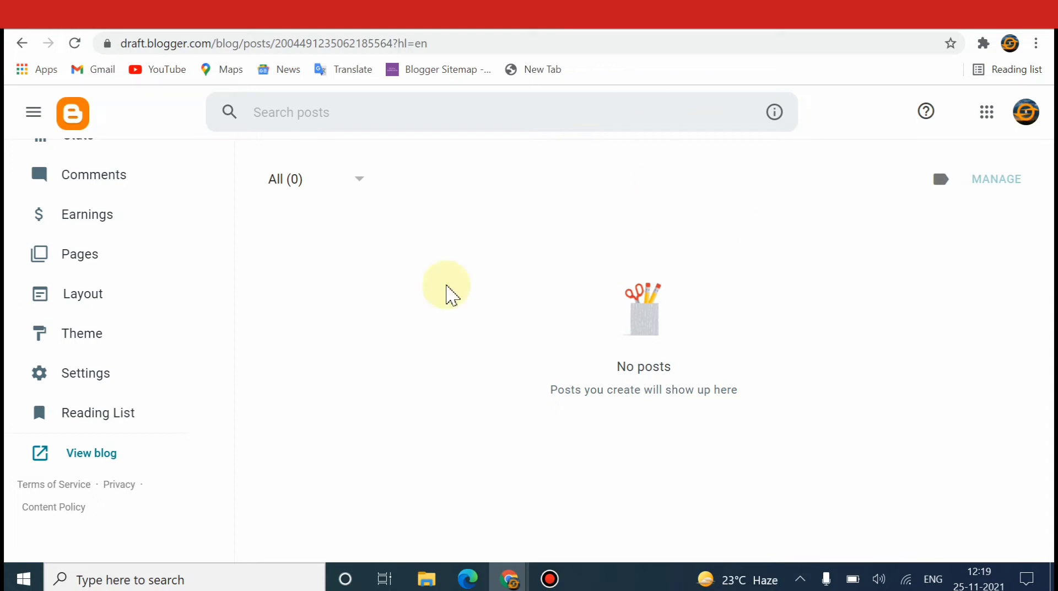
pyautogui.moveTo(229, 270); pyautogui.dragTo(229, 160)
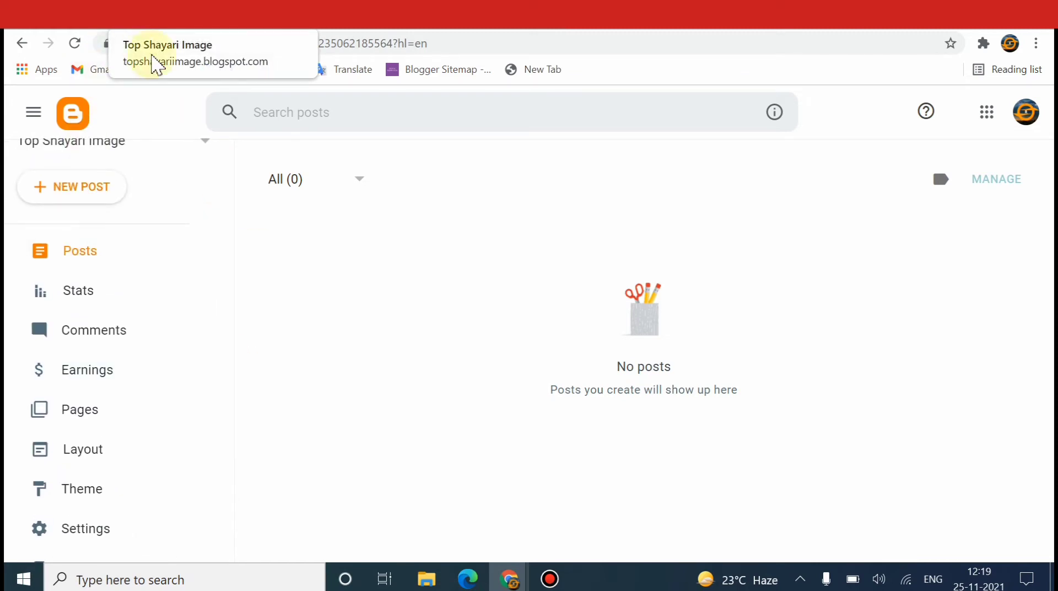
pyautogui.moveTo(229, 221); pyautogui.dragTo(229, 144)
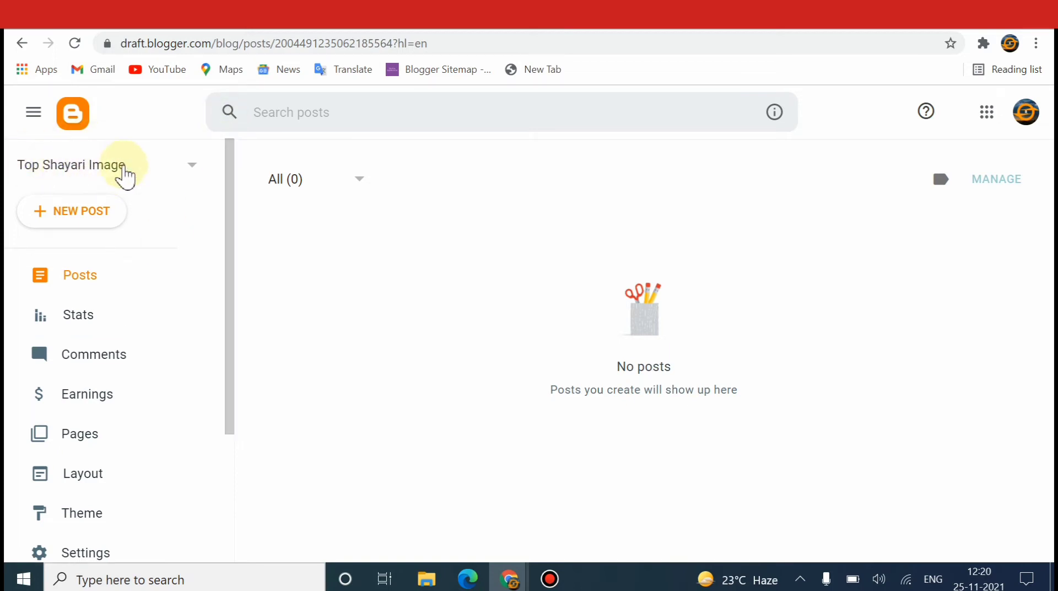
pyautogui.click(143, 27)
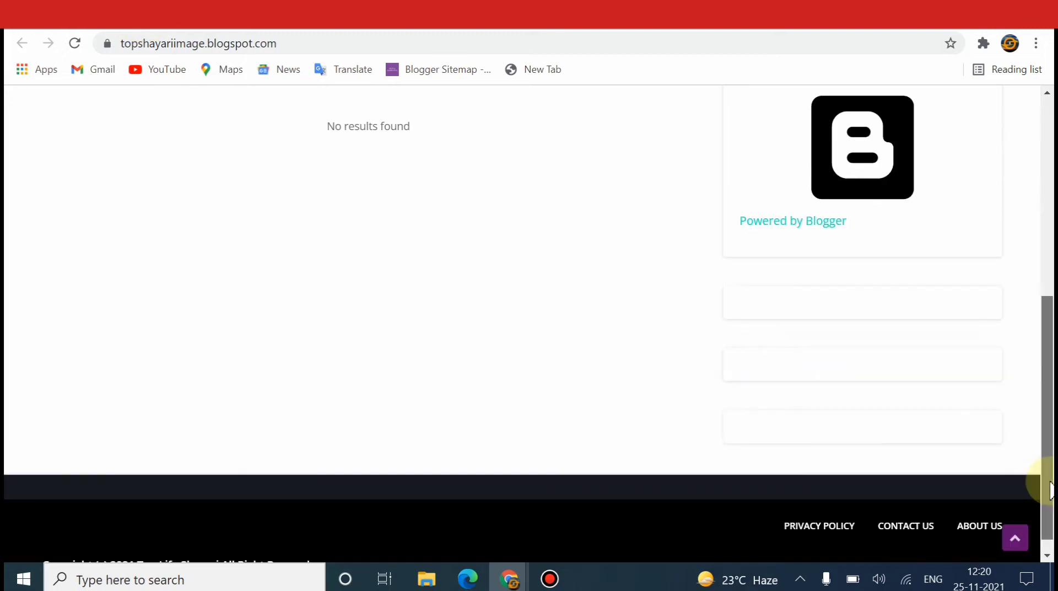
pyautogui.moveTo(1050, 494); pyautogui.dragTo(1046, 142)
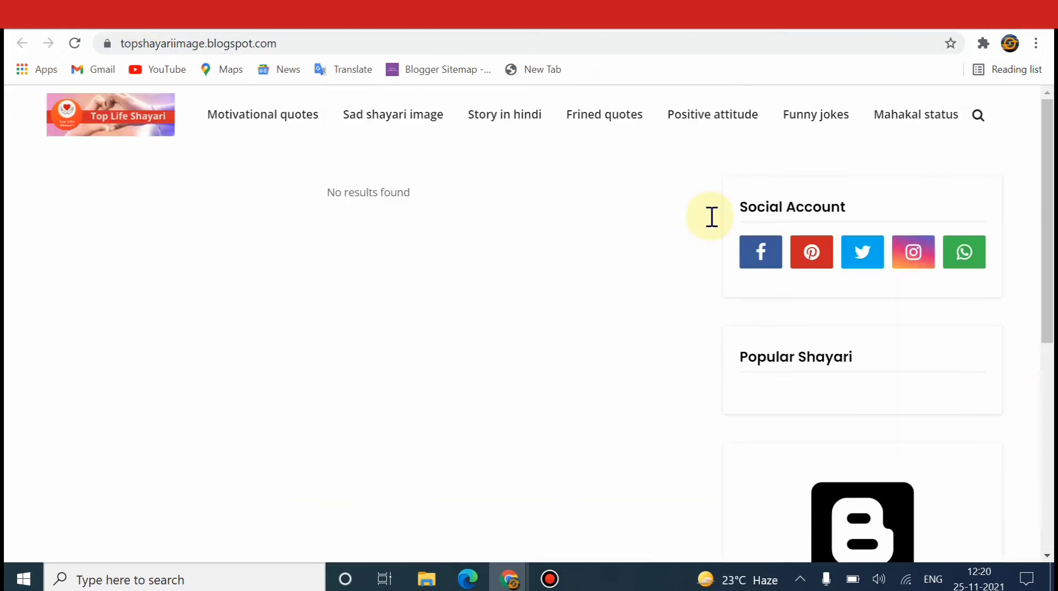
# - Replace the Site URL in the WebBeast privacy policy generator with the address copied from the live Top Shayari Image blog
pyautogui.click(292, 51)
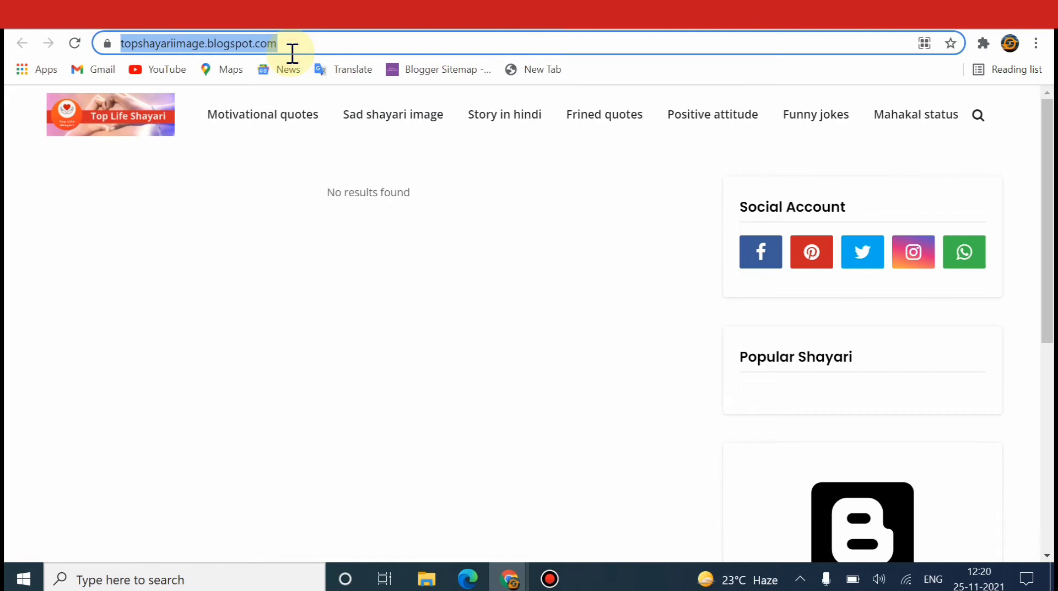
pyautogui.rightClick(292, 51)
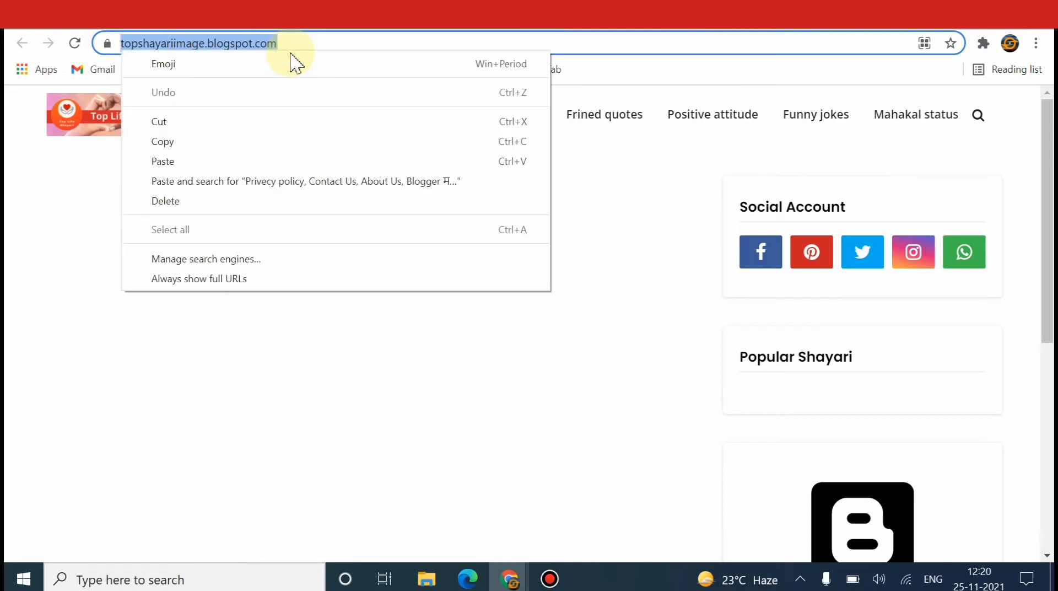
pyautogui.click(190, 143)
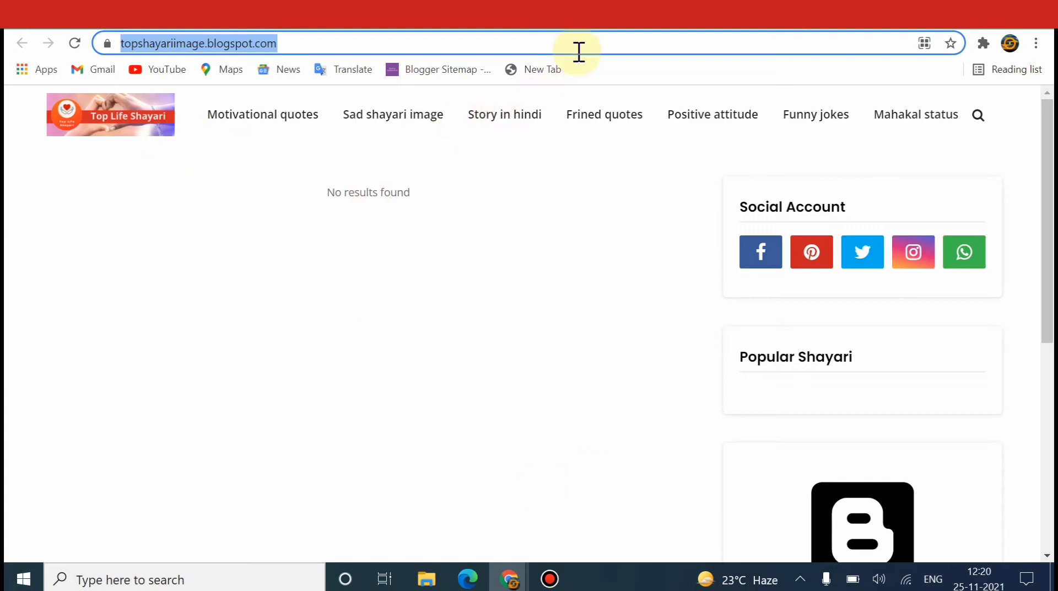
pyautogui.click(394, 28)
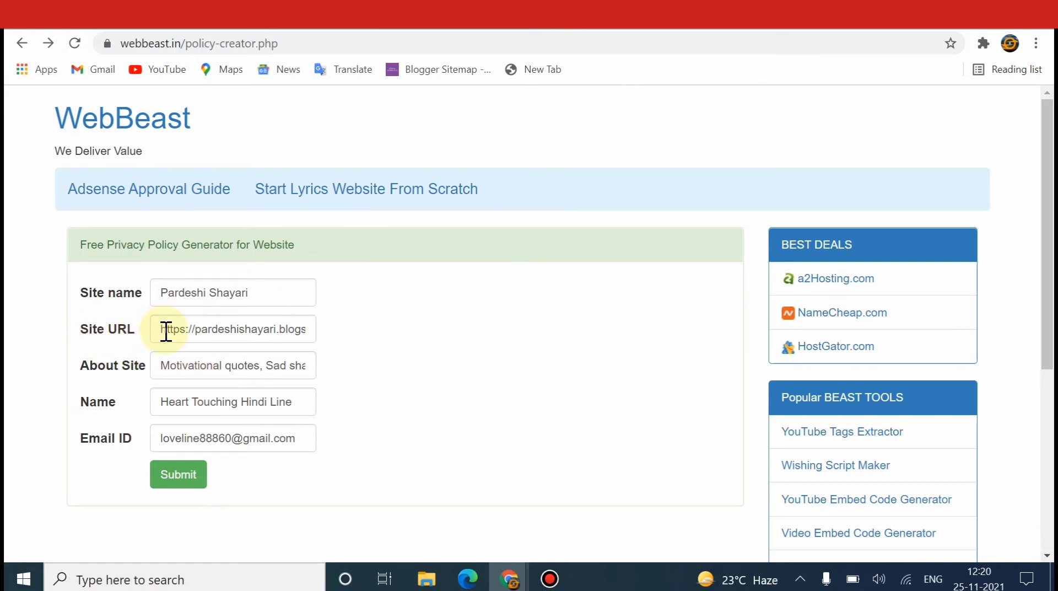
pyautogui.moveTo(163, 332); pyautogui.dragTo(335, 352)
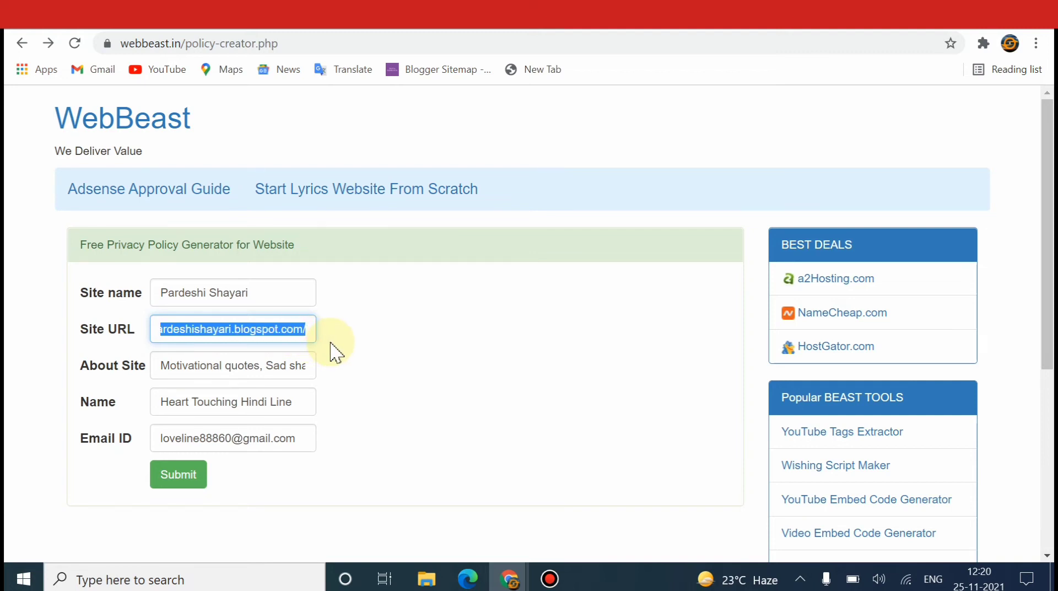
pyautogui.press('BackSpace')
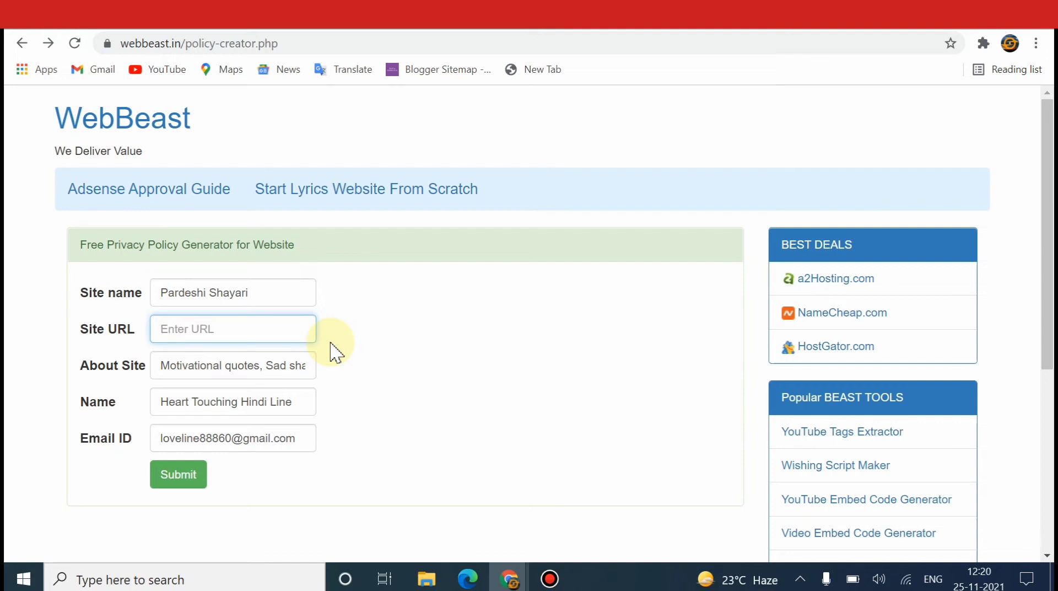
pyautogui.rightClick(331, 345)
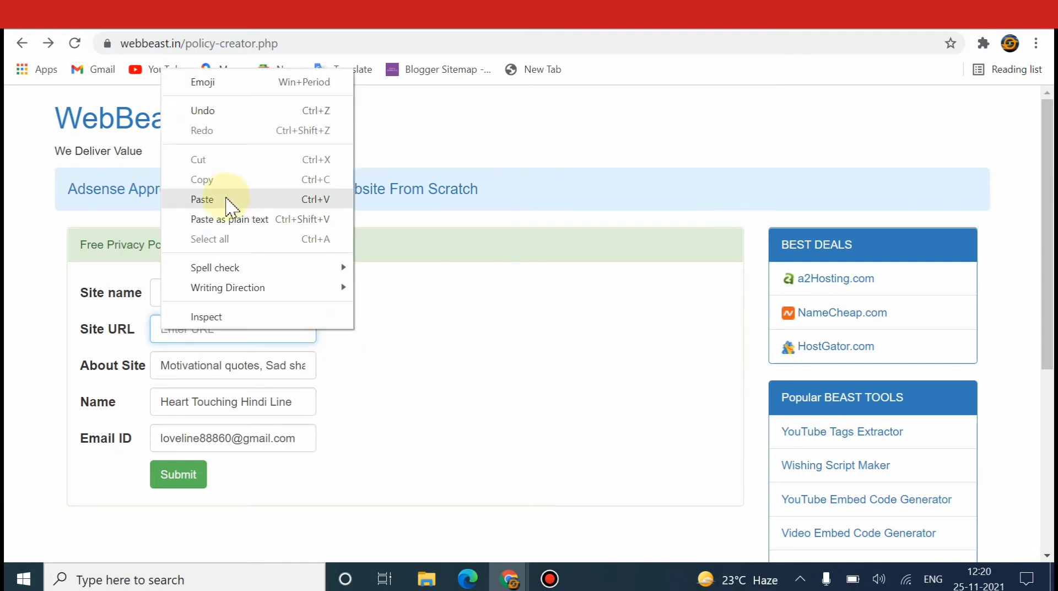
pyautogui.click(226, 200)
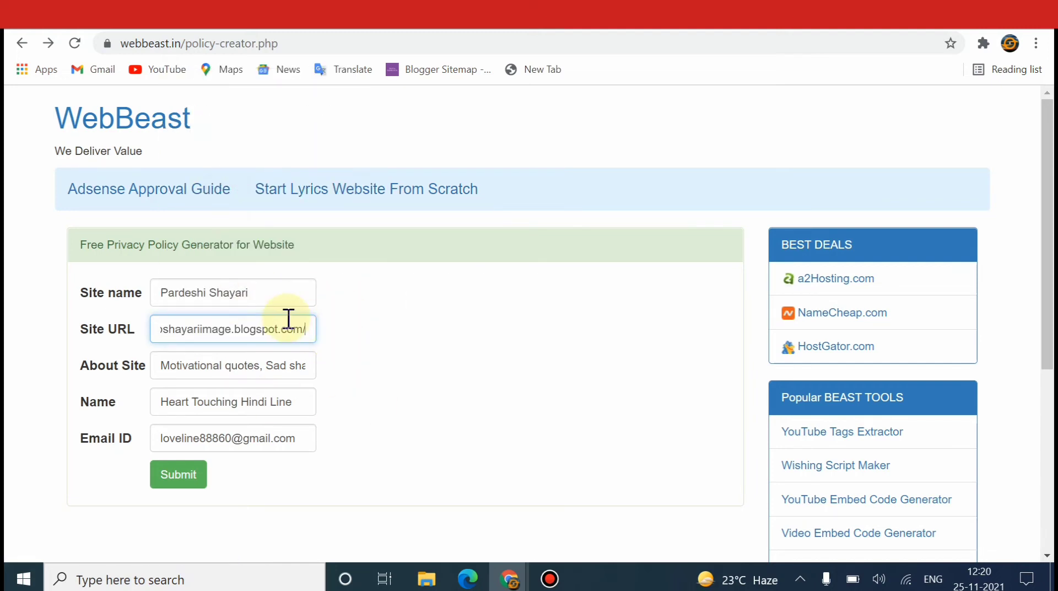
# - Replace the Site name with "topshayariimage", copied from the Site URL
pyautogui.press('Home')
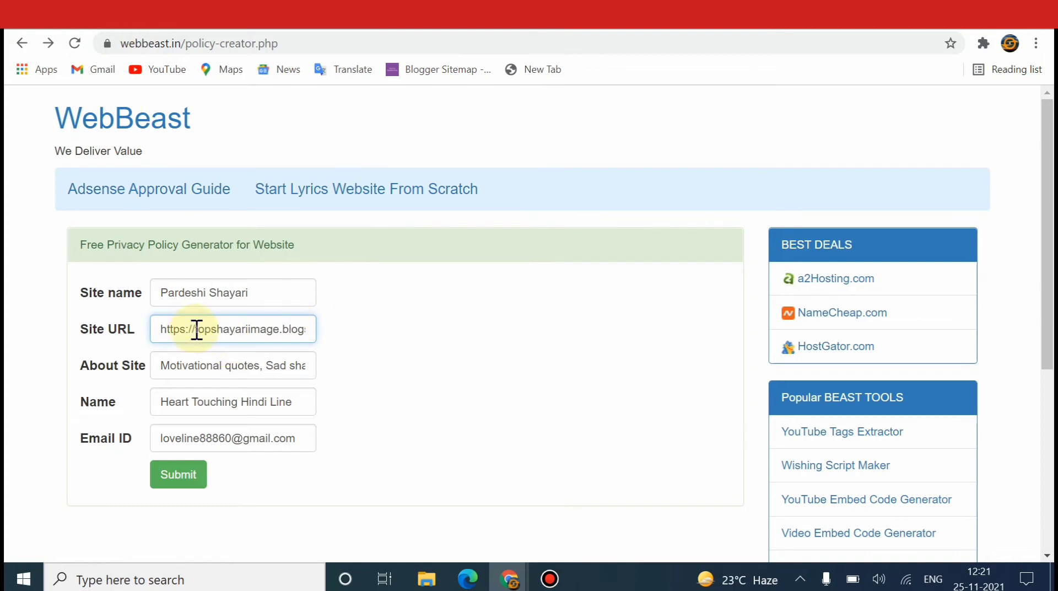
pyautogui.moveTo(197, 330); pyautogui.dragTo(280, 347)
pyautogui.hotkey('shift', 'Home')
pyautogui.moveTo(197, 331); pyautogui.dragTo(274, 334)
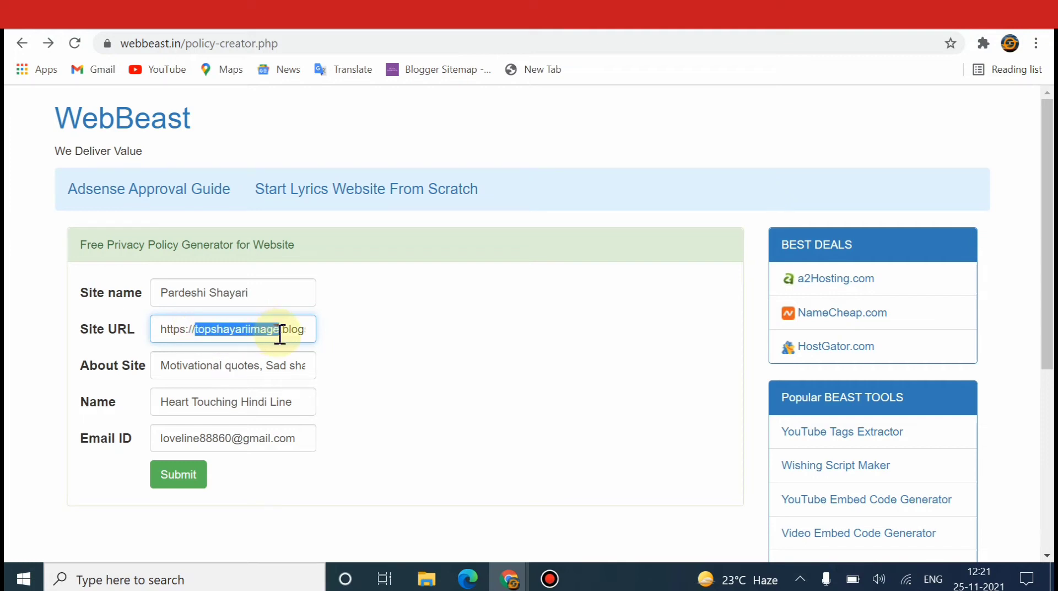
pyautogui.rightClick(281, 337)
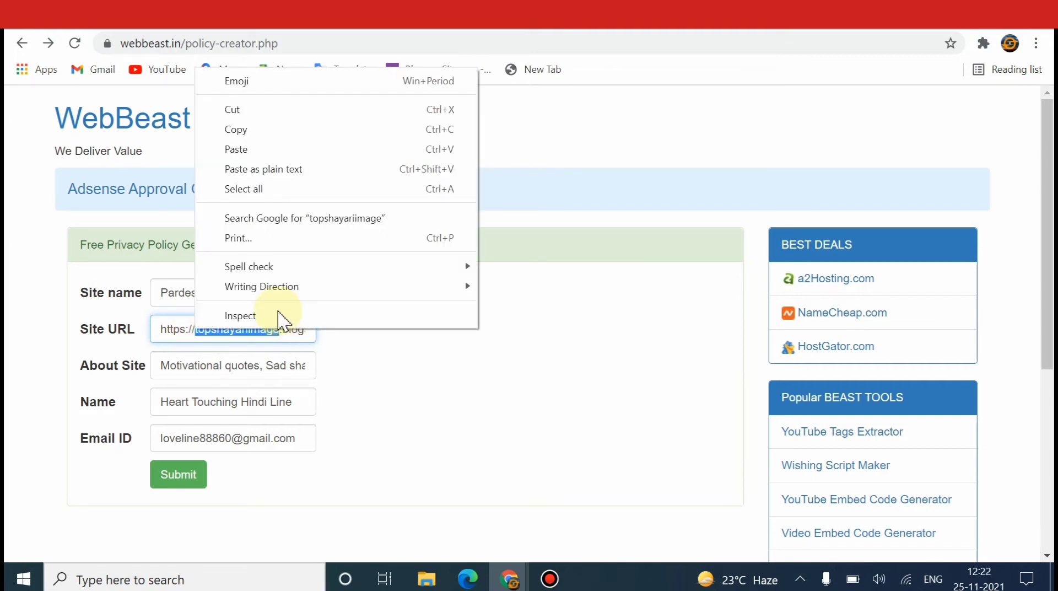
pyautogui.click(302, 145)
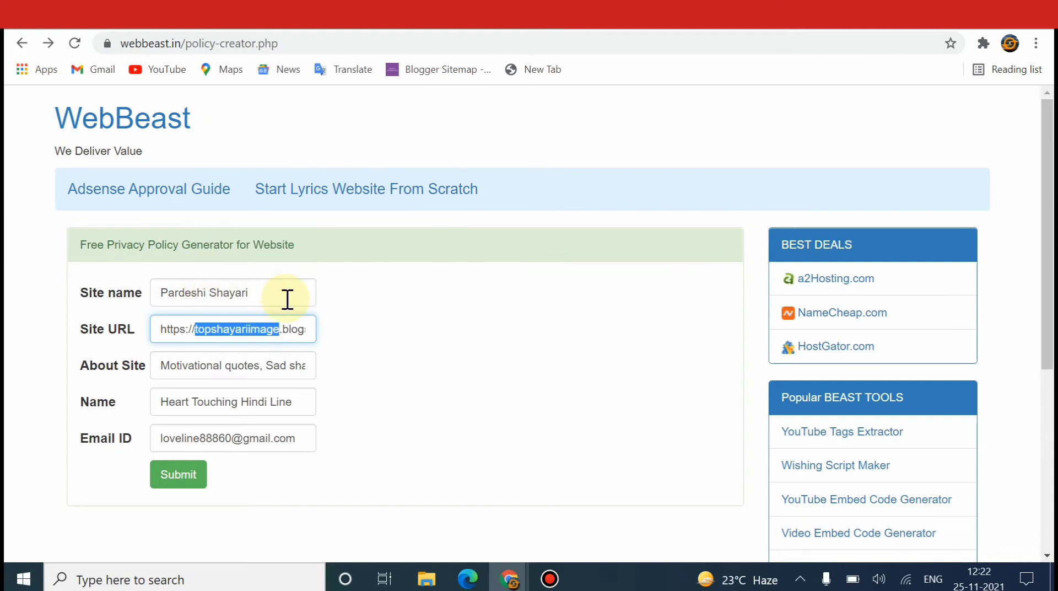
pyautogui.moveTo(287, 298); pyautogui.dragTo(155, 289)
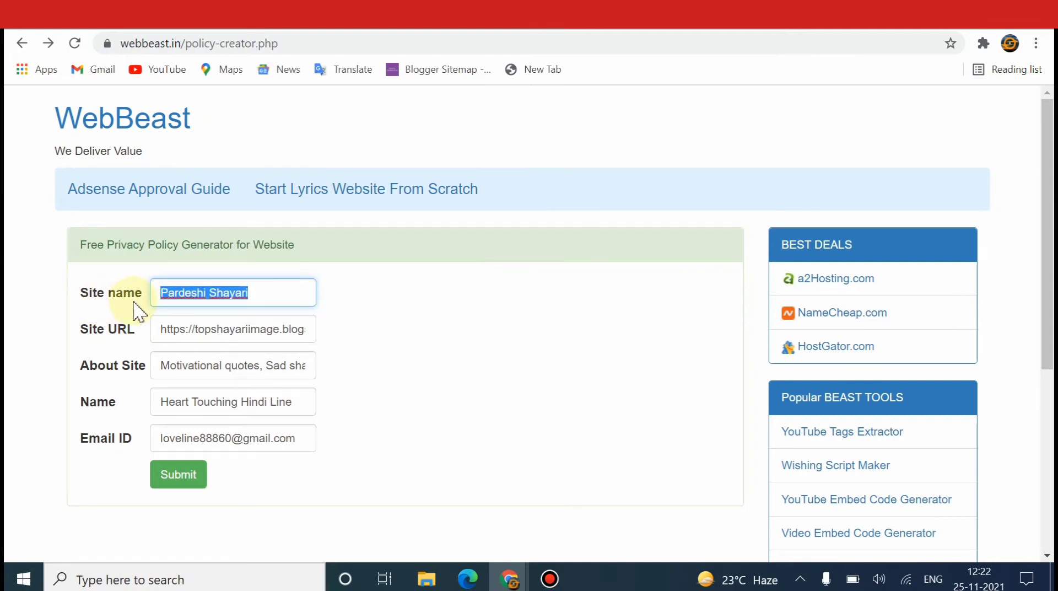
pyautogui.press('BackSpace')
pyautogui.rightClick(159, 297)
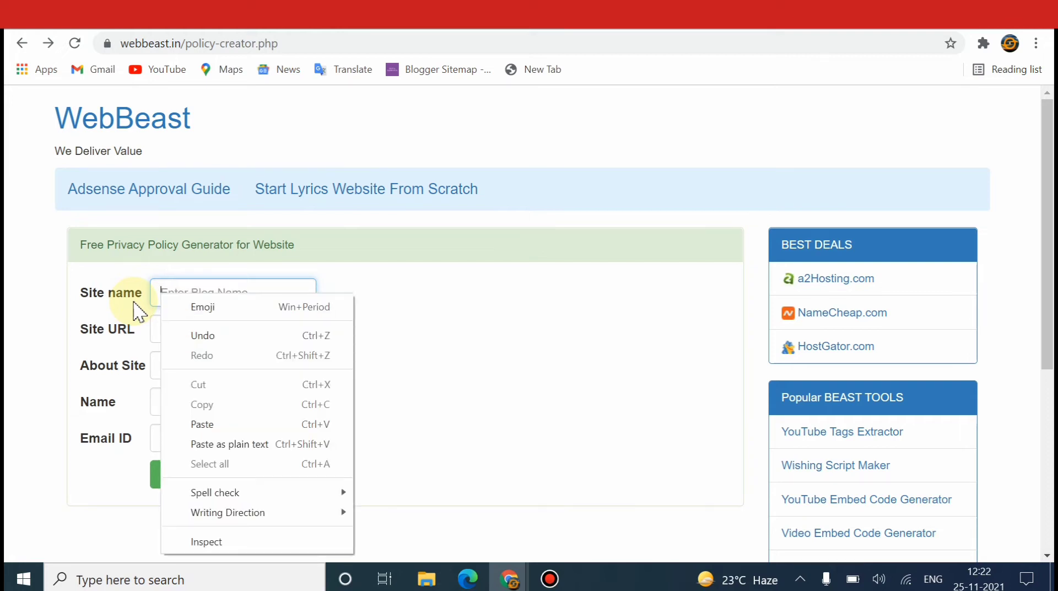
pyautogui.click(203, 424)
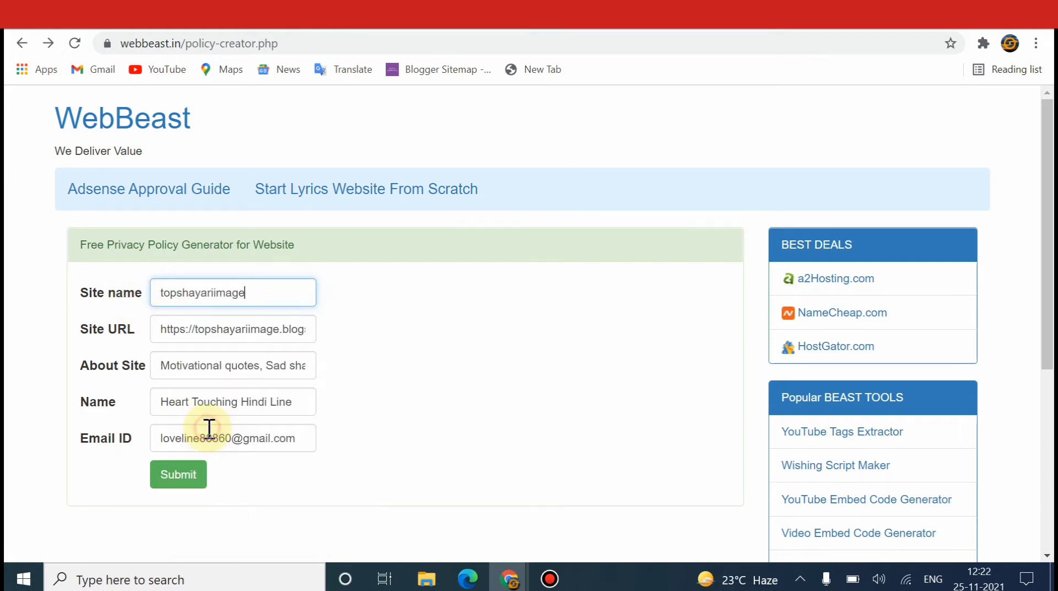
# - Separate and capitalize the words of the Site name so it reads "Top Shayari Image"
pyautogui.click(177, 293)
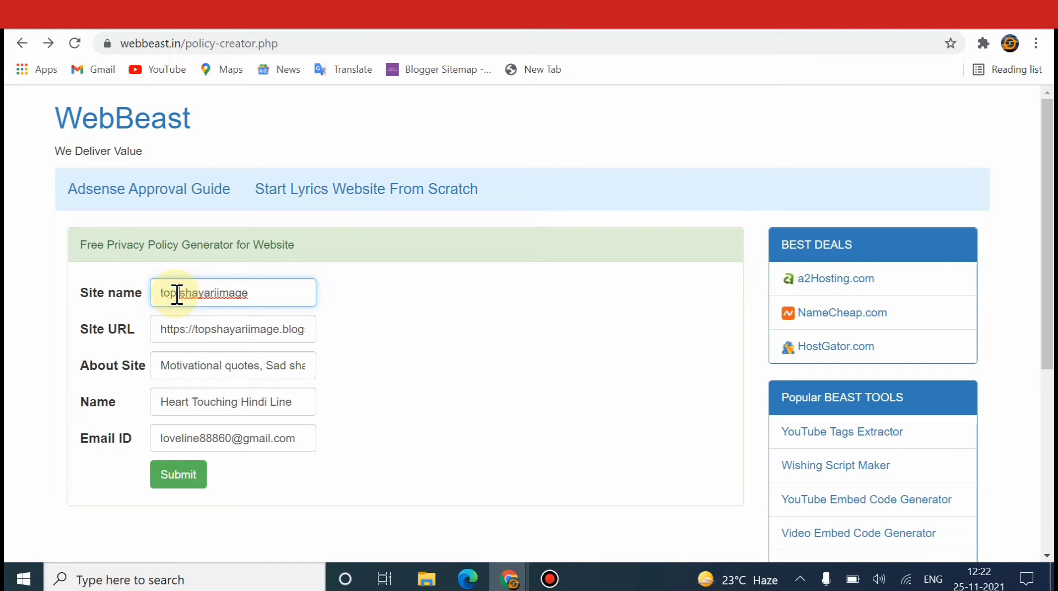
pyautogui.click(219, 293)
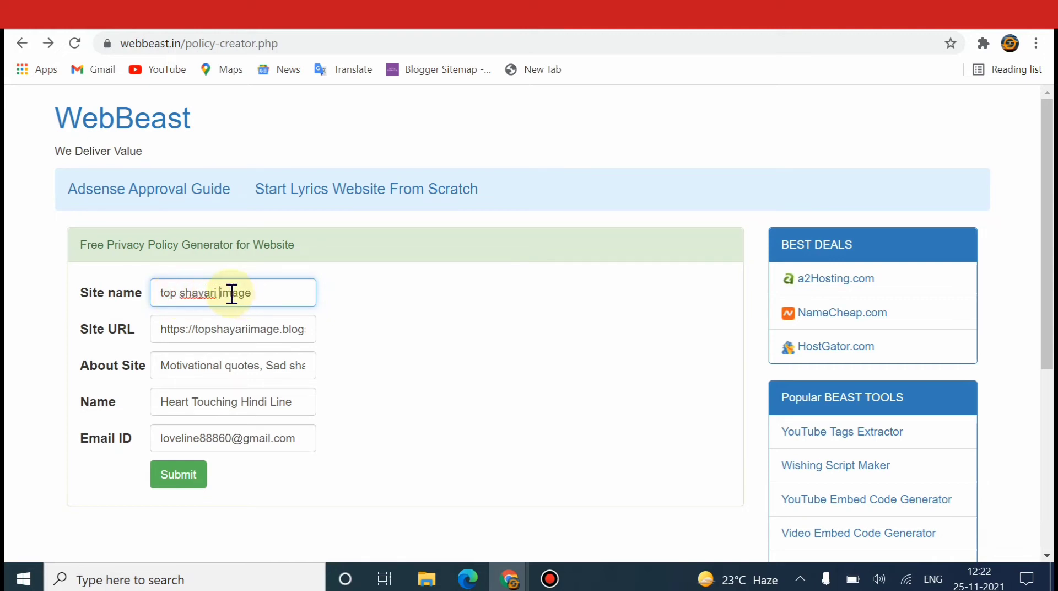
pyautogui.press('Delete')
pyautogui.write('I')
pyautogui.click(184, 293)
pyautogui.press('BackSpace')
pyautogui.write('S')
pyautogui.click(165, 293)
pyautogui.press('BackSpace')
pyautogui.write('T')
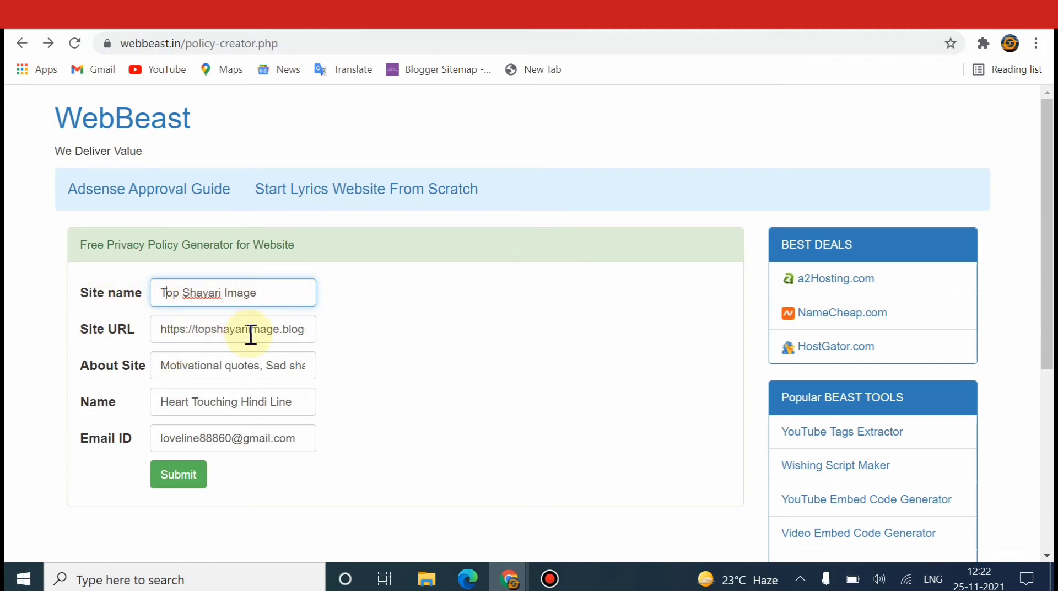
# - Copy the topic list from "Motivational quotes" through "Mahakal status" in the Google Keep note for the generator's About Site entry
pyautogui.click(181, 366)
pyautogui.hotkey('ctrl', 'a')
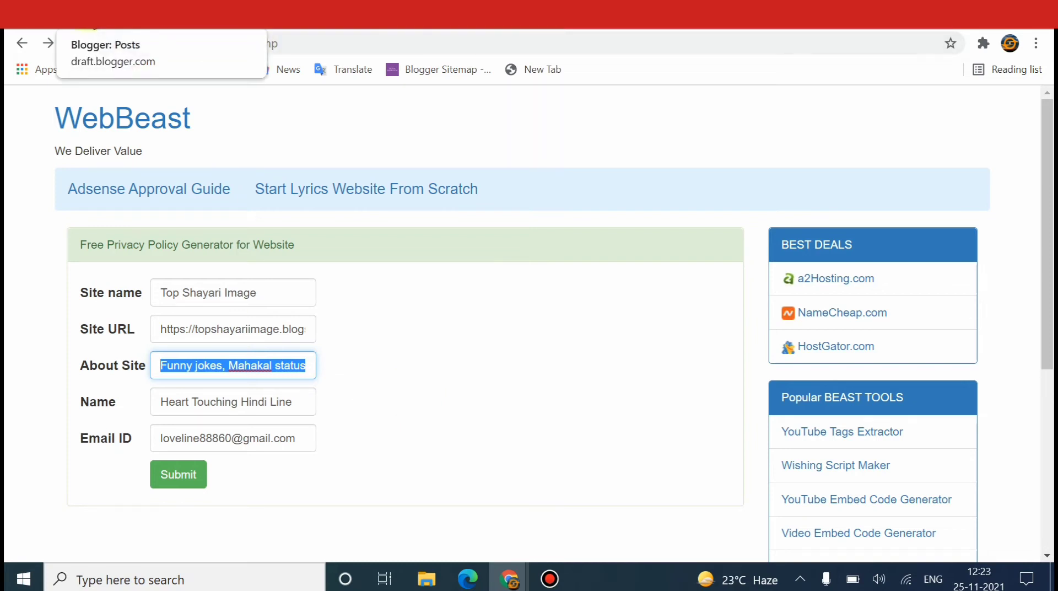
pyautogui.click(42, 31)
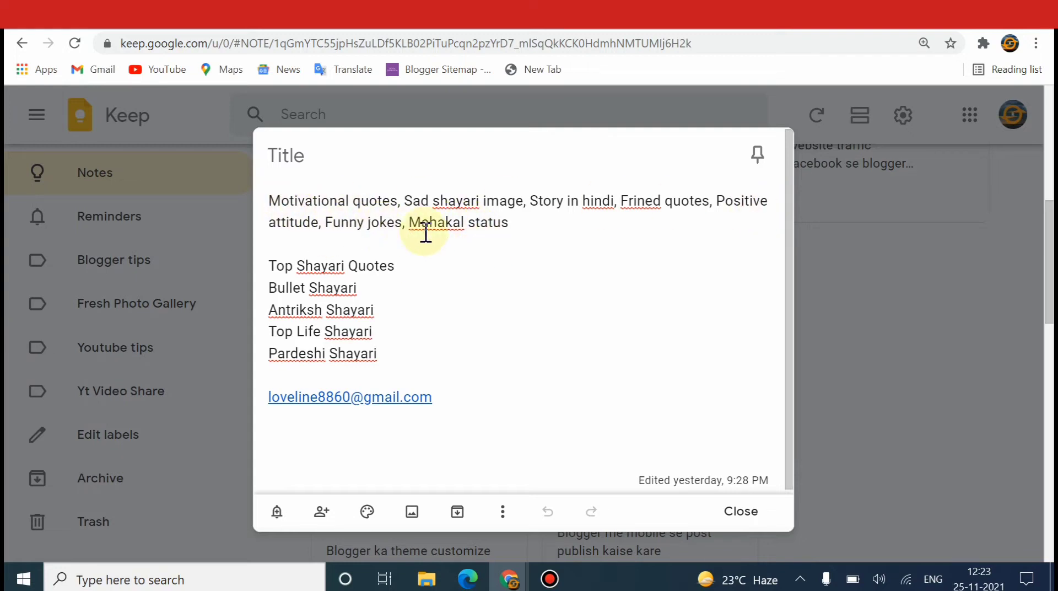
pyautogui.moveTo(270, 200); pyautogui.dragTo(512, 226)
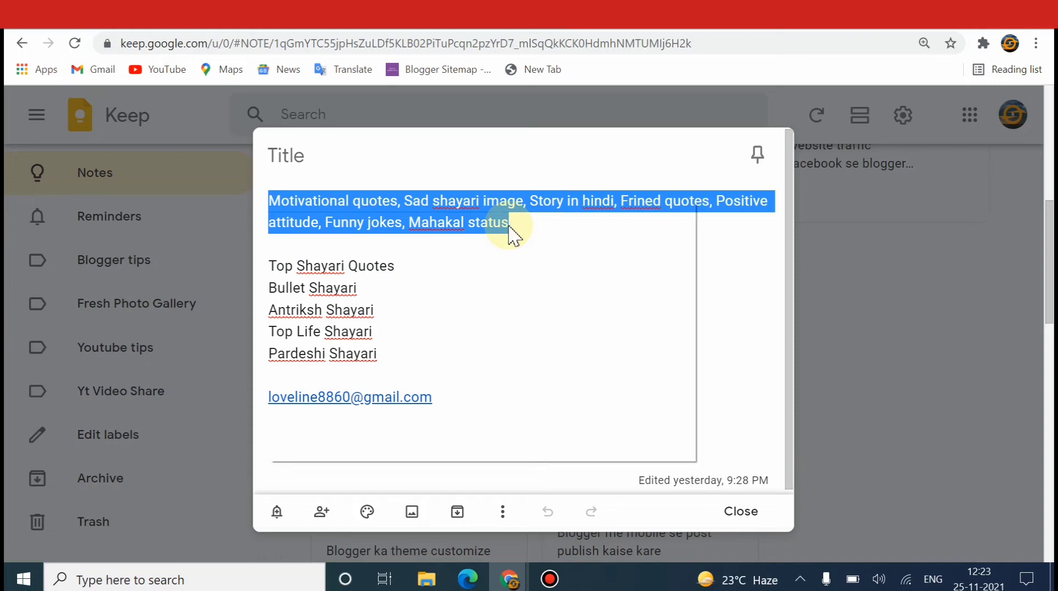
pyautogui.rightClick(508, 225)
pyautogui.click(367, 264)
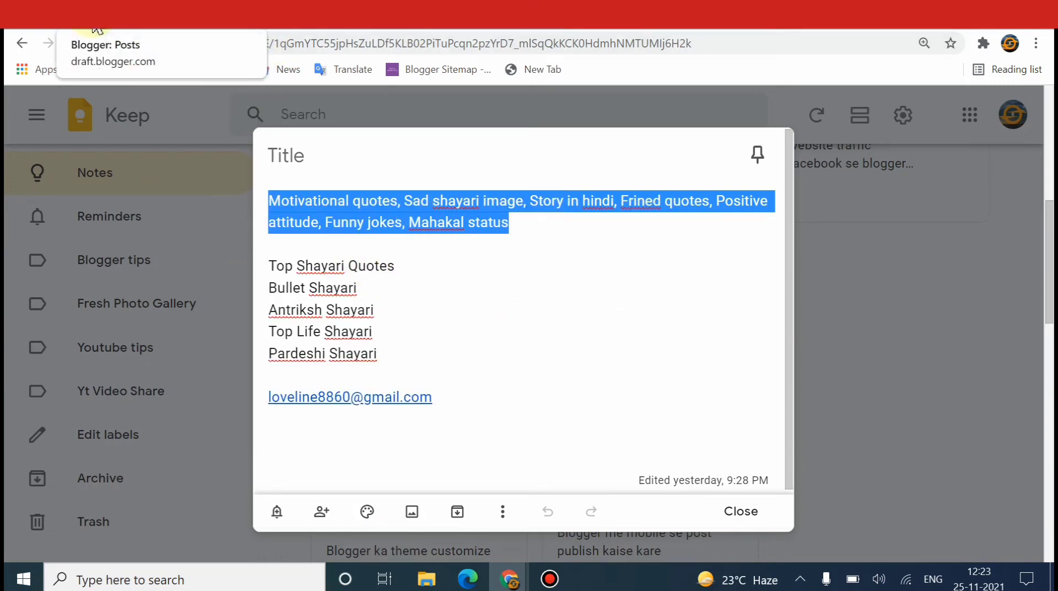
# - Return to the WebBeast generator and replace the About Site text with the topic list copied from the note
pyautogui.click(404, 8)
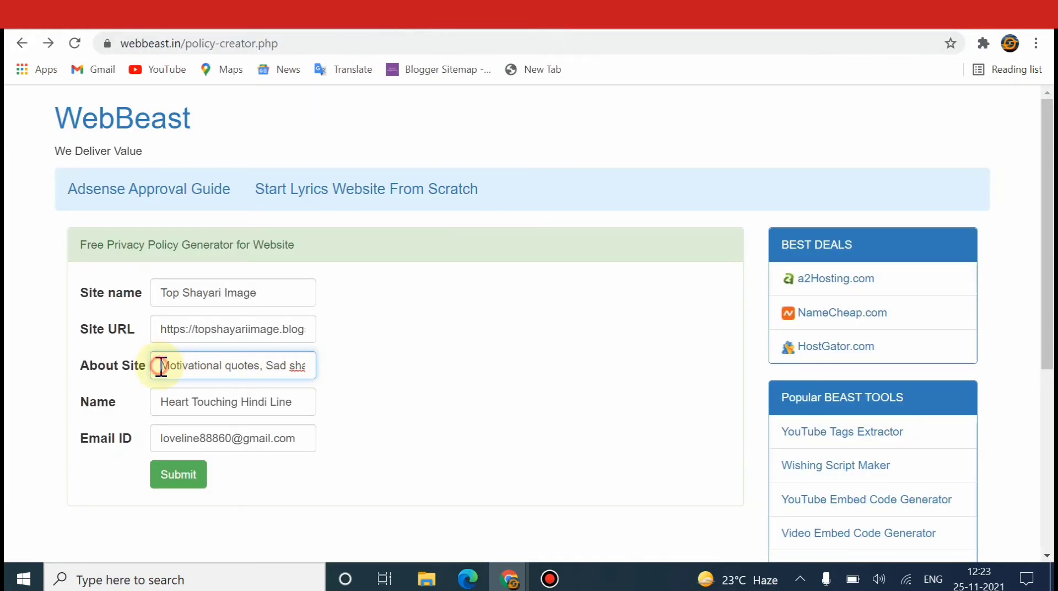
pyautogui.hotkey('ctrl', 'a')
pyautogui.press('BackSpace')
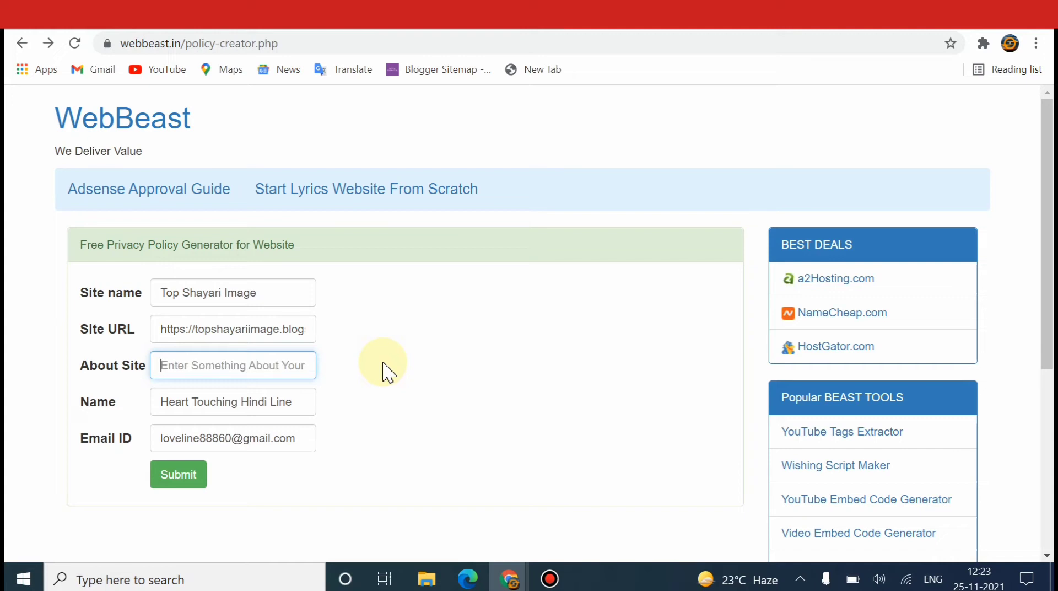
pyautogui.press('Menu')
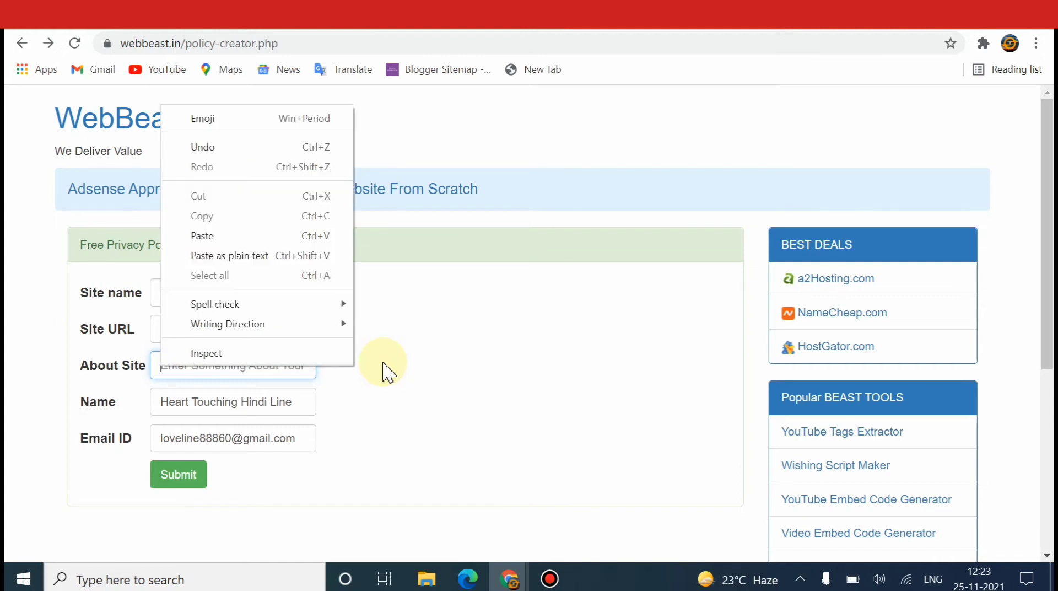
pyautogui.click(228, 236)
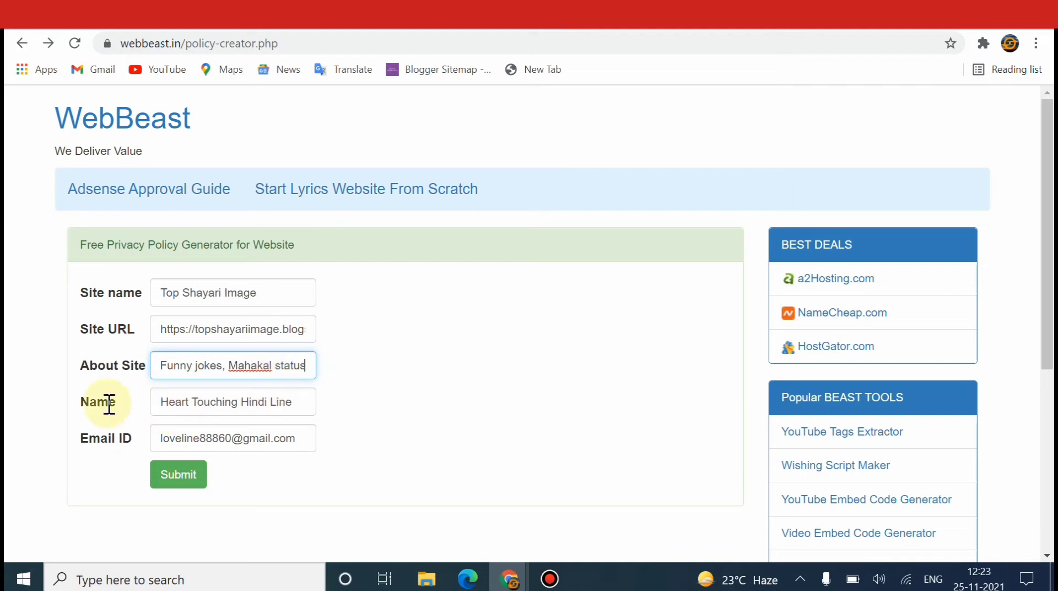
# - Check the Name and Email ID entries, keep them as they are, and submit the form to generate the policy texts
pyautogui.moveTo(164, 408); pyautogui.dragTo(314, 415)
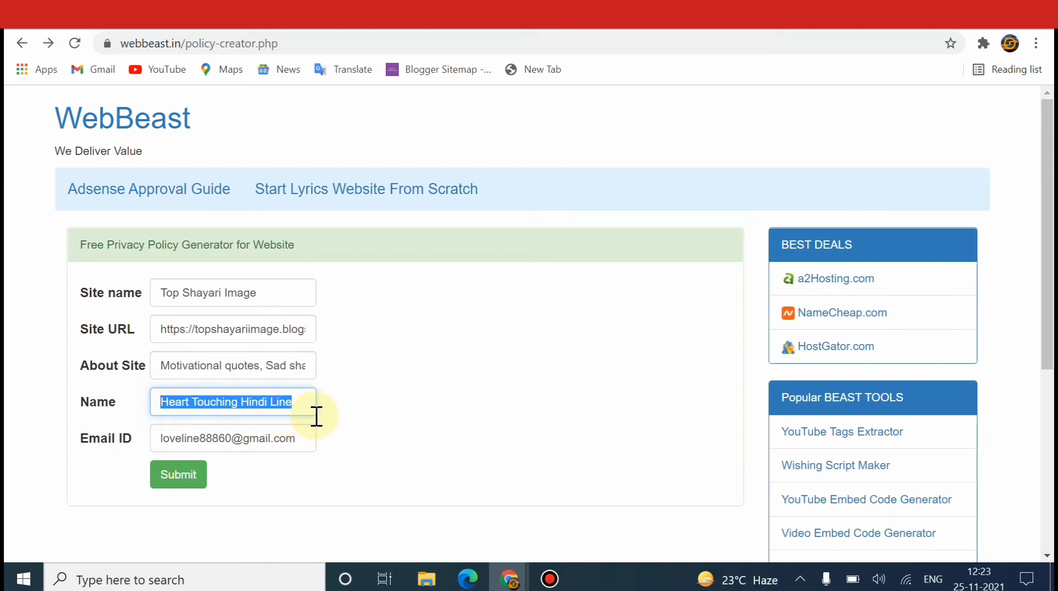
pyautogui.click(160, 402)
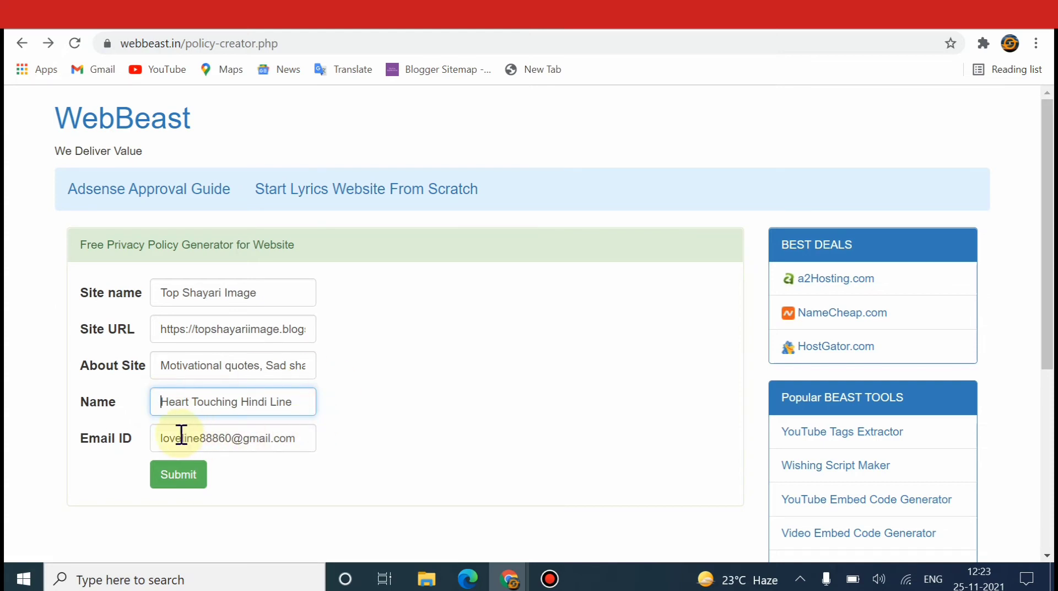
pyautogui.moveTo(158, 438); pyautogui.dragTo(300, 439)
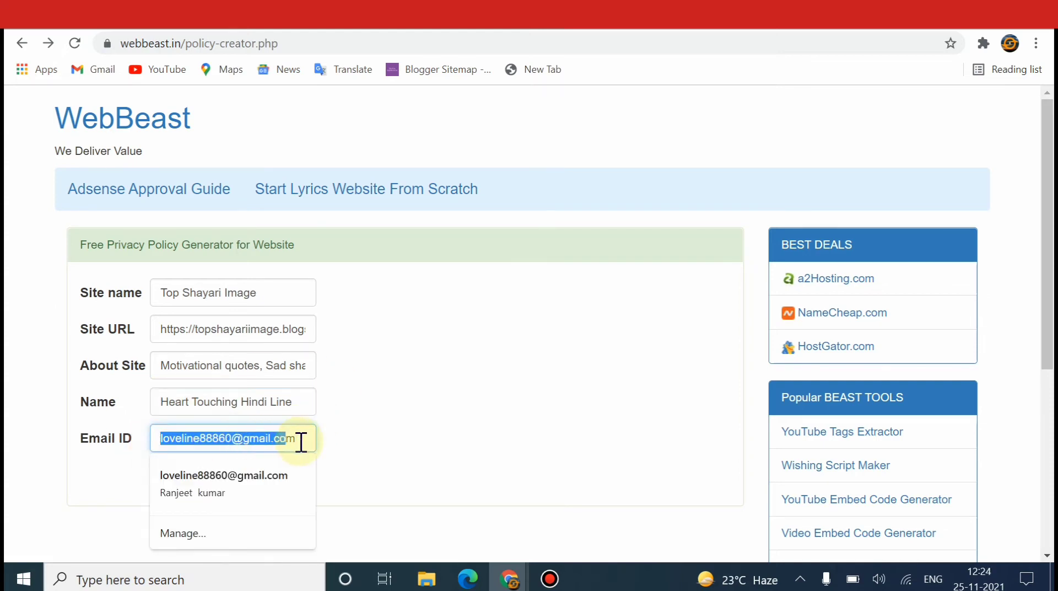
pyautogui.click(306, 441)
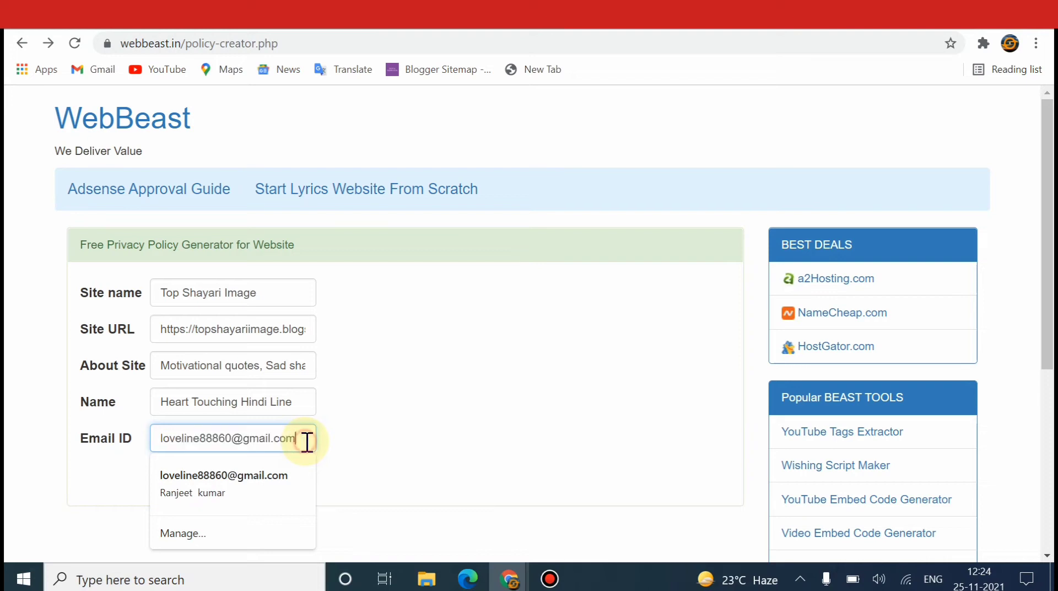
pyautogui.click(383, 419)
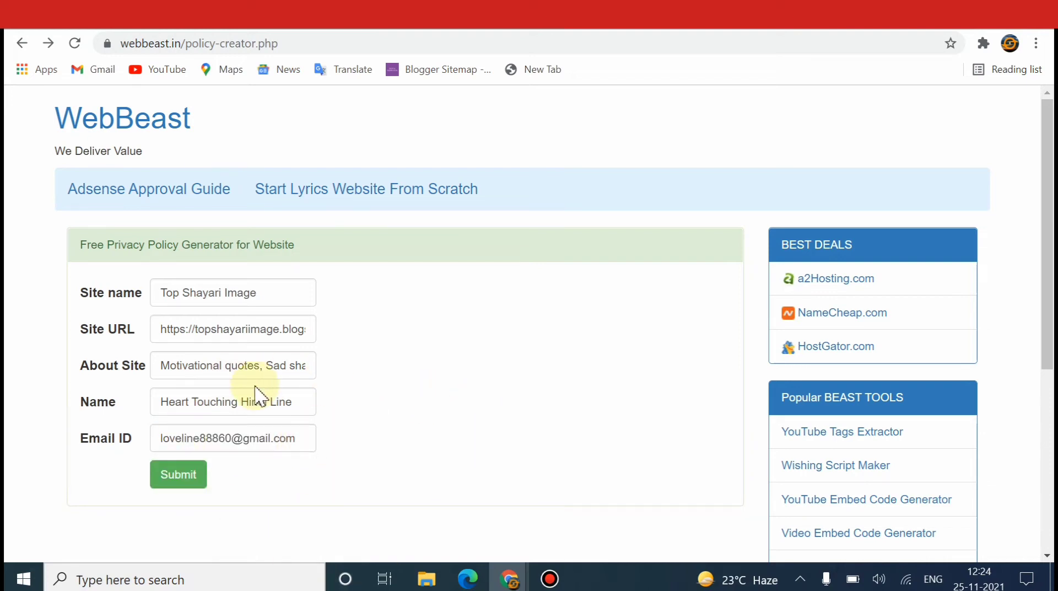
pyautogui.click(167, 482)
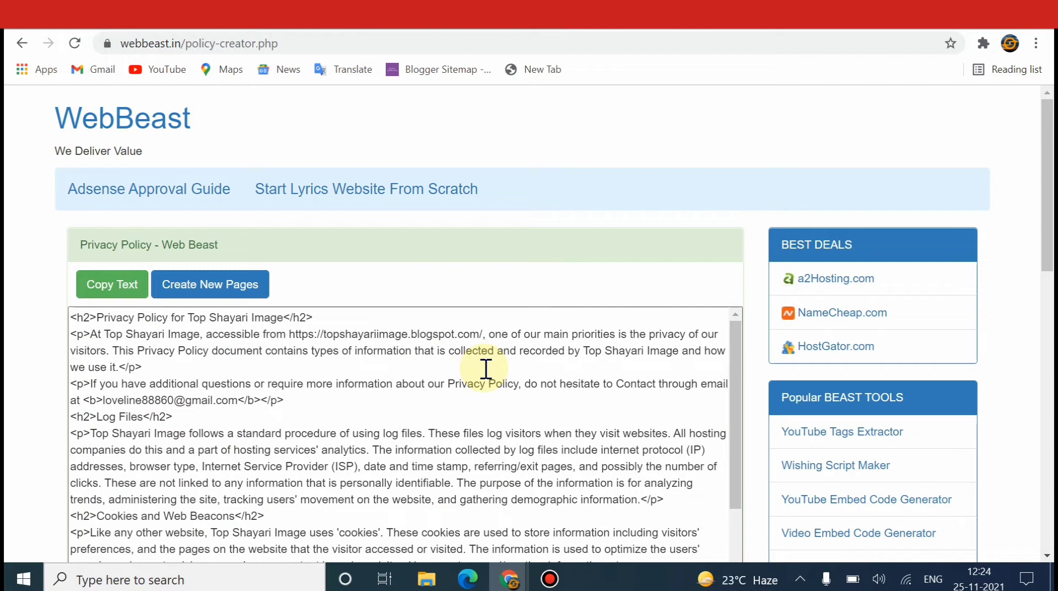
# - Look through the generated About Us and DMCA texts, and copy the full Privacy Policy code
pyautogui.click(108, 280)
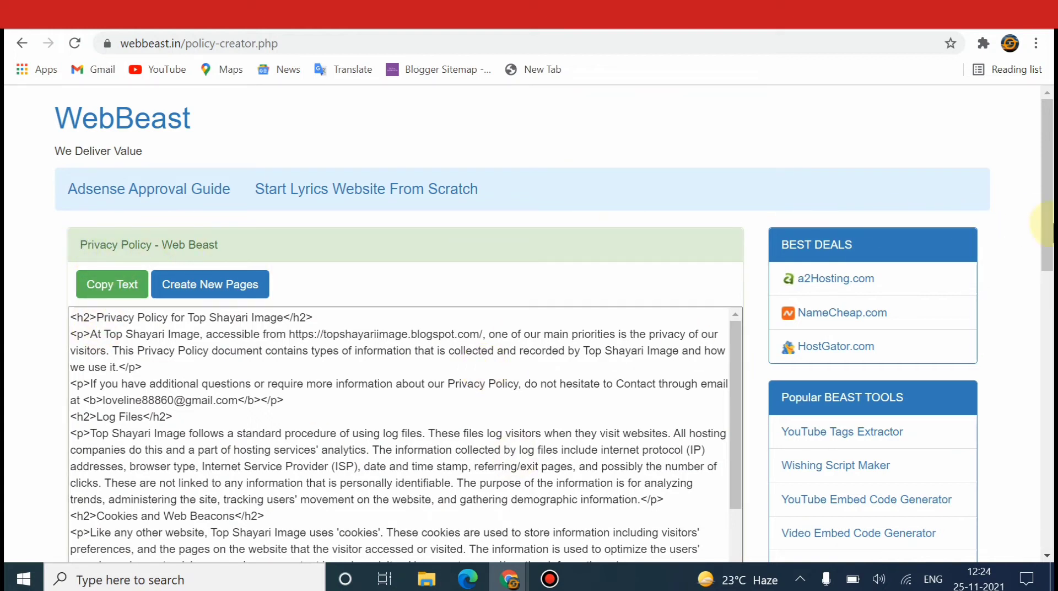
pyautogui.moveTo(1047, 209); pyautogui.dragTo(1044, 479)
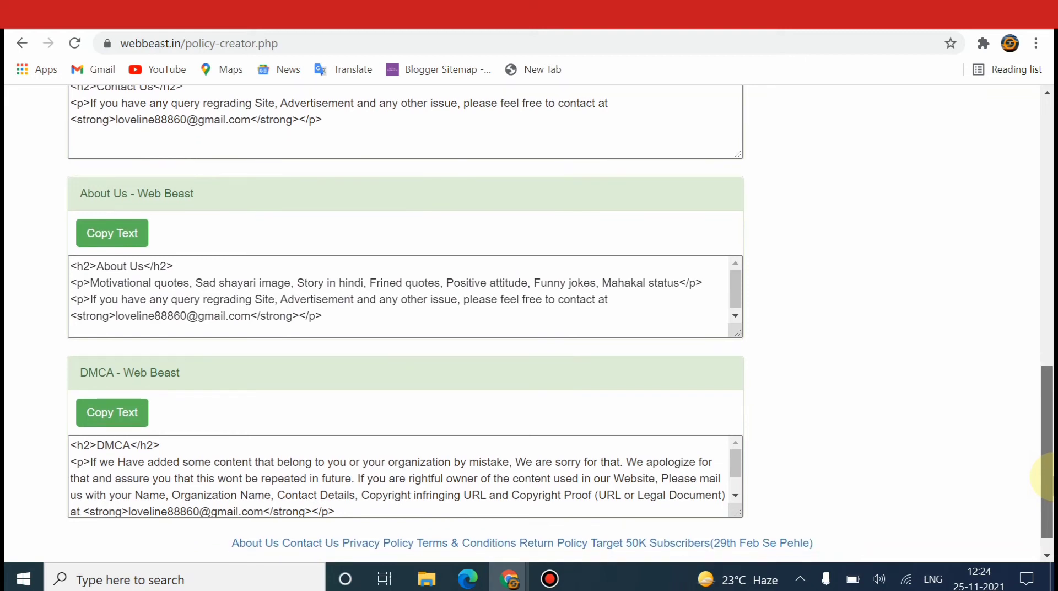
pyautogui.moveTo(1043, 479); pyautogui.dragTo(1044, 493)
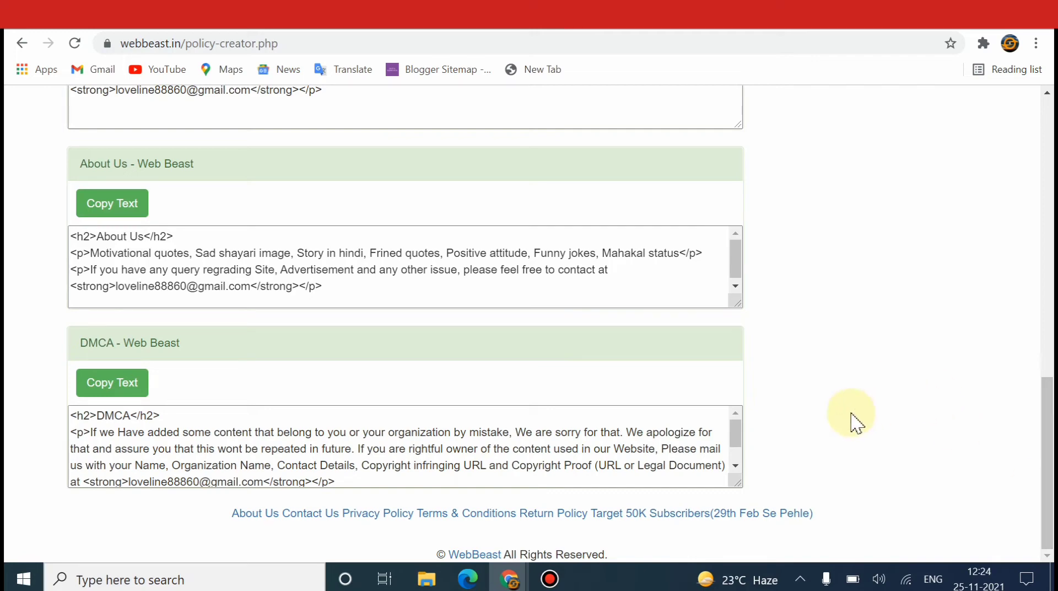
pyautogui.scroll(12, 1051, 438)
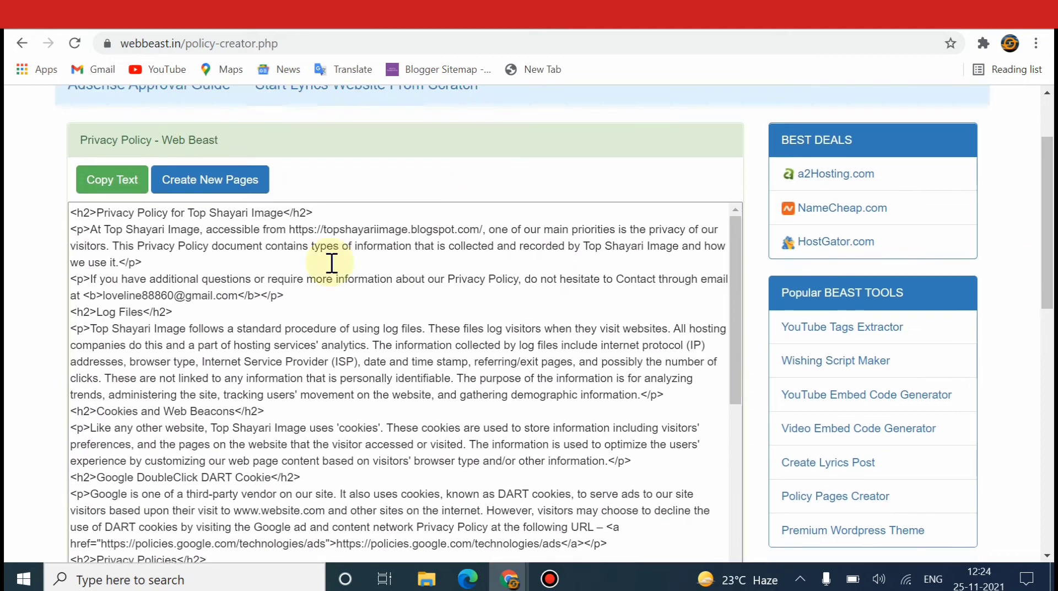
pyautogui.click(114, 176)
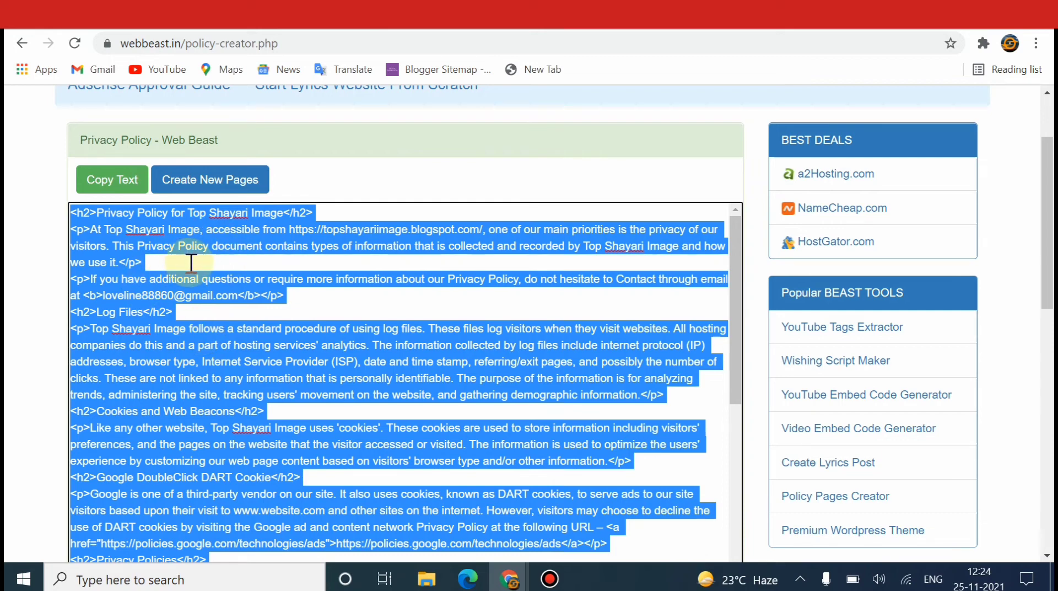
# - Check the Privacy Policy, Contact Us and About Us links in the footer of the live Top Shayari Image blog
pyautogui.click(82, 26)
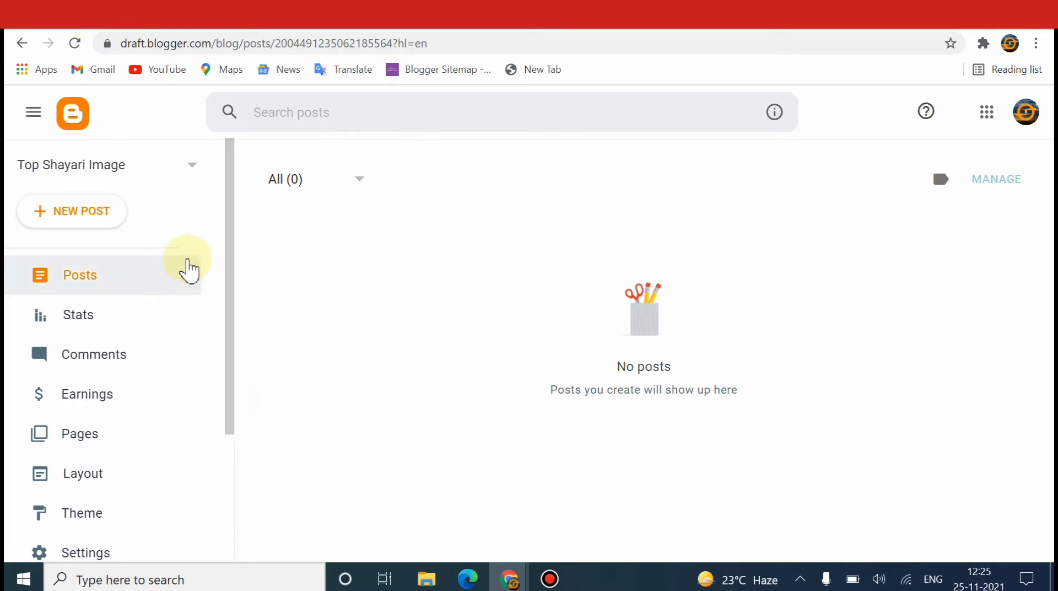
pyautogui.moveTo(226, 242); pyautogui.dragTo(229, 314)
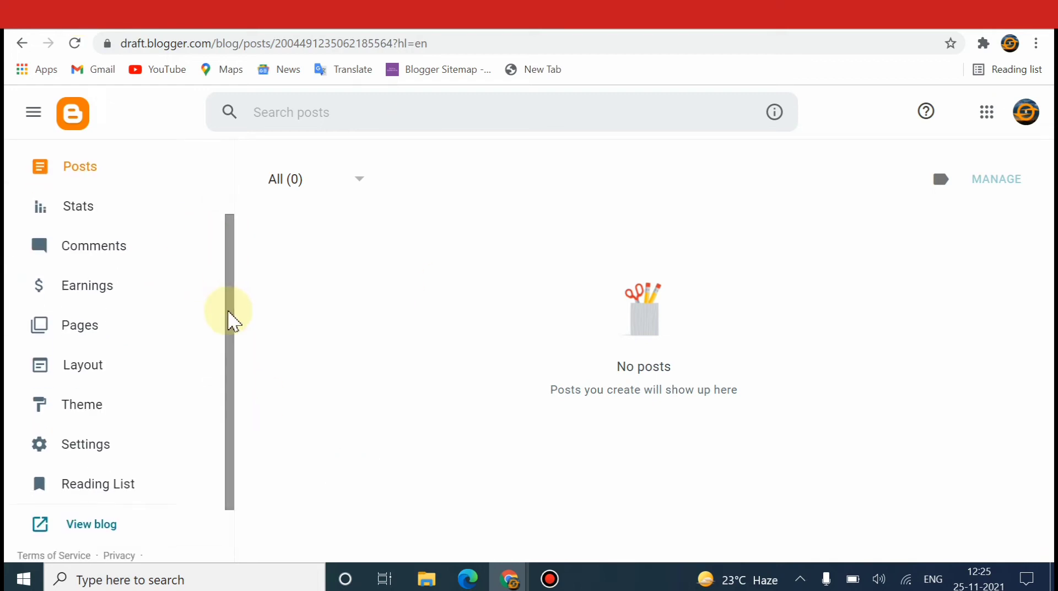
pyautogui.click(129, 28)
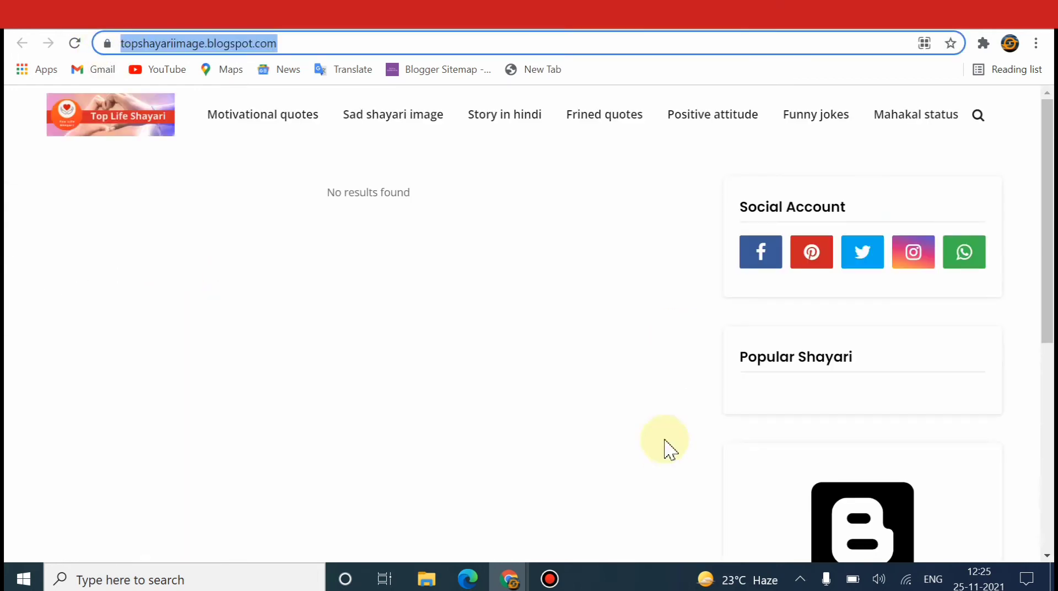
pyautogui.moveTo(1050, 226); pyautogui.dragTo(1047, 489)
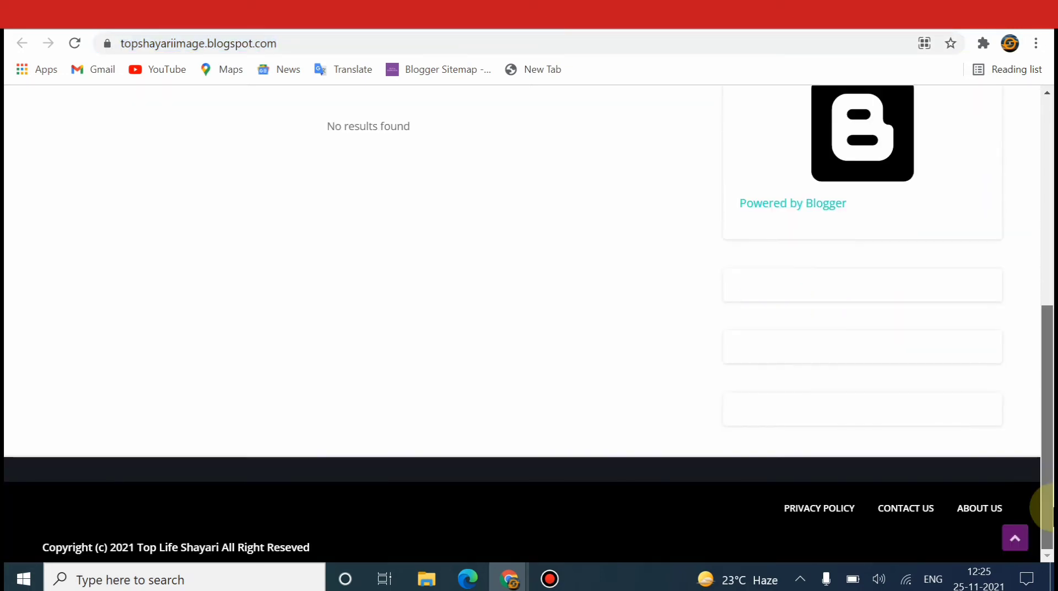
# - Create a new page for the Top Shayari Image blog in Blogger and switch its editor to HTML view
pyautogui.click(94, 27)
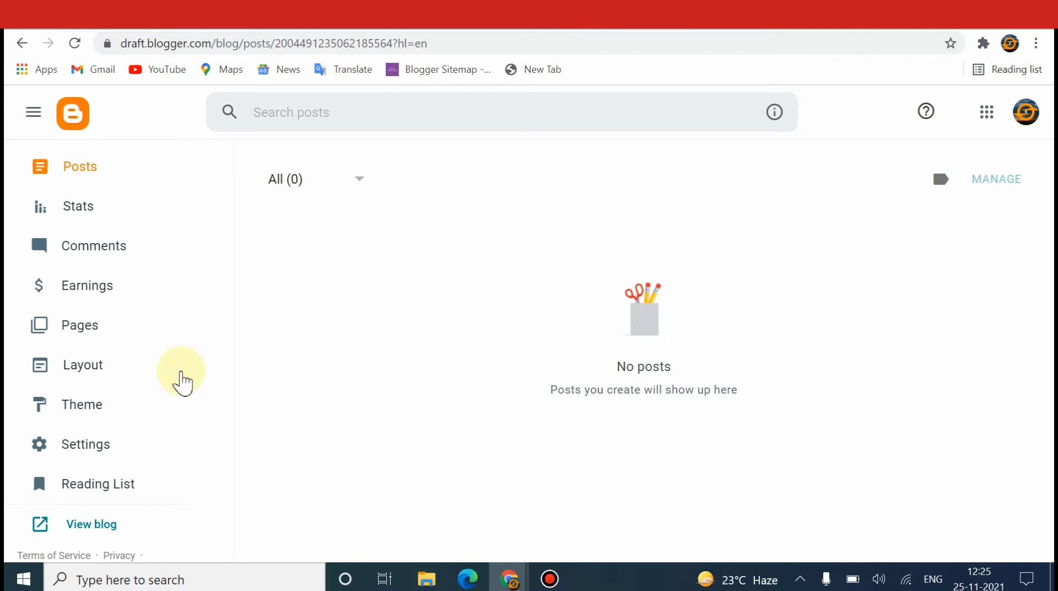
pyautogui.click(101, 324)
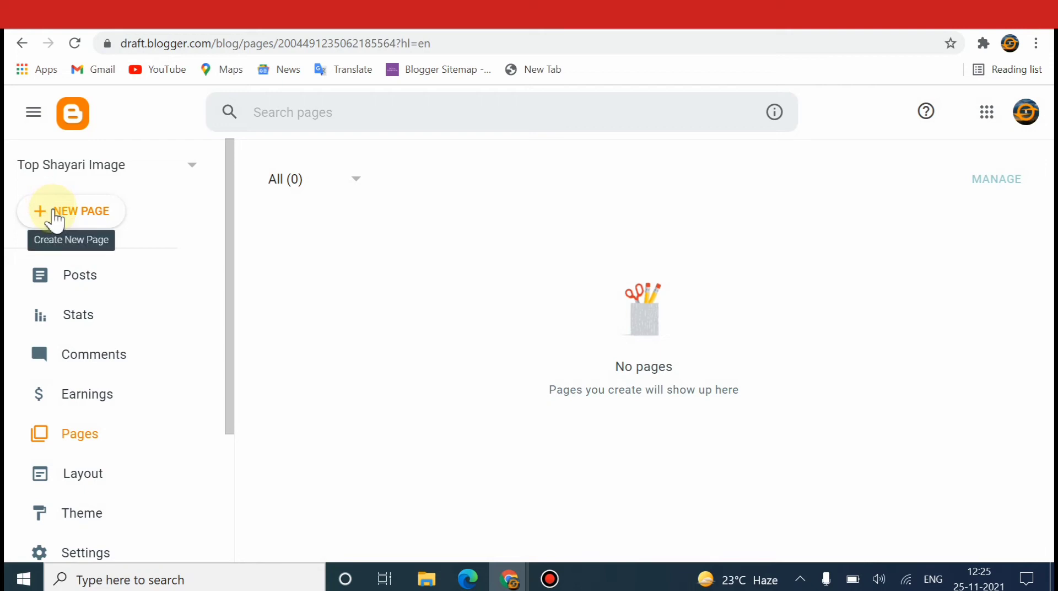
pyautogui.click(85, 215)
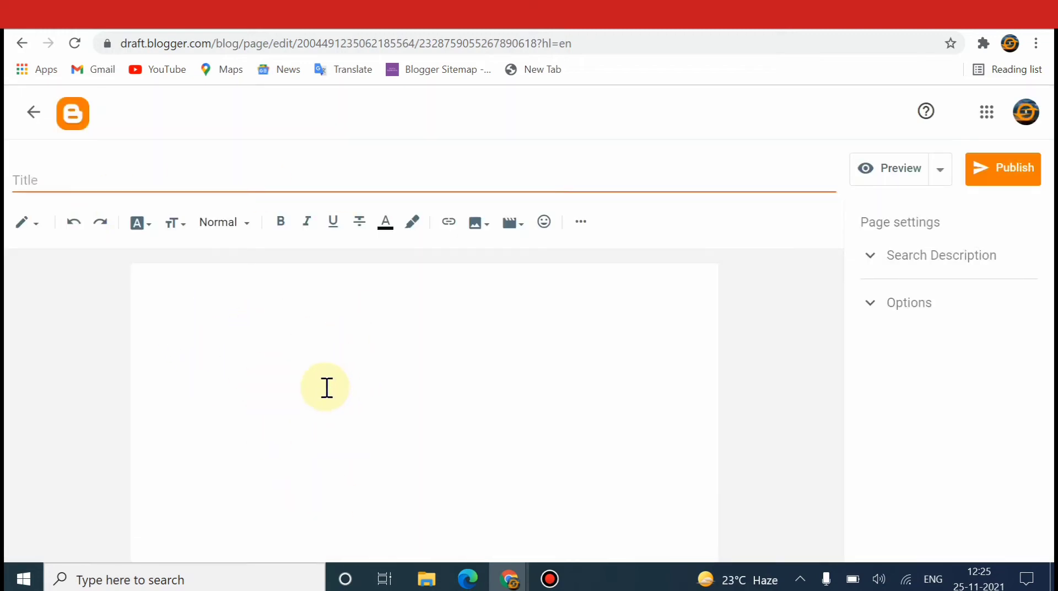
pyautogui.click(38, 239)
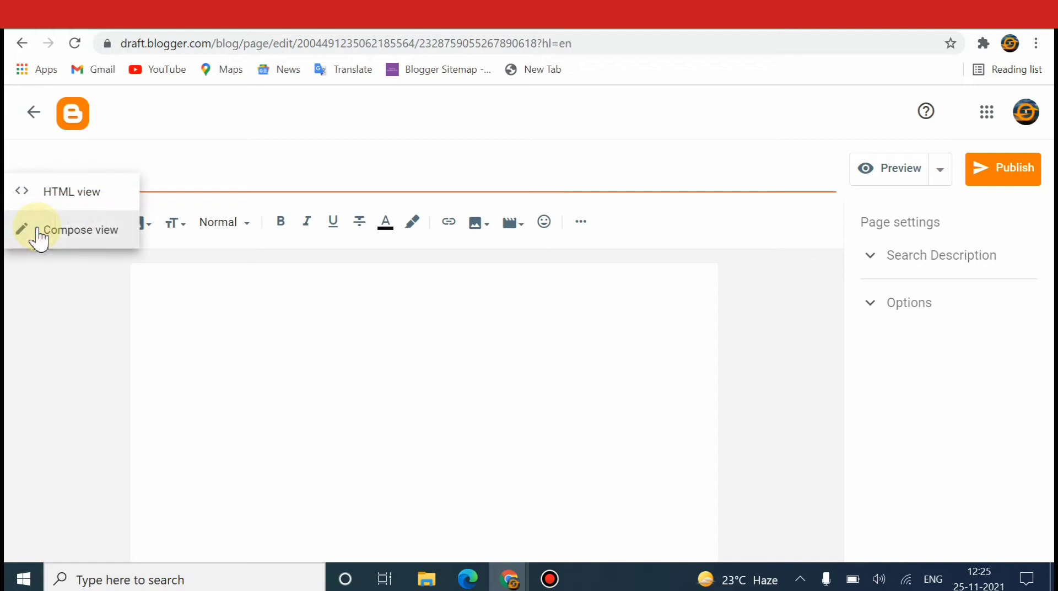
pyautogui.click(88, 200)
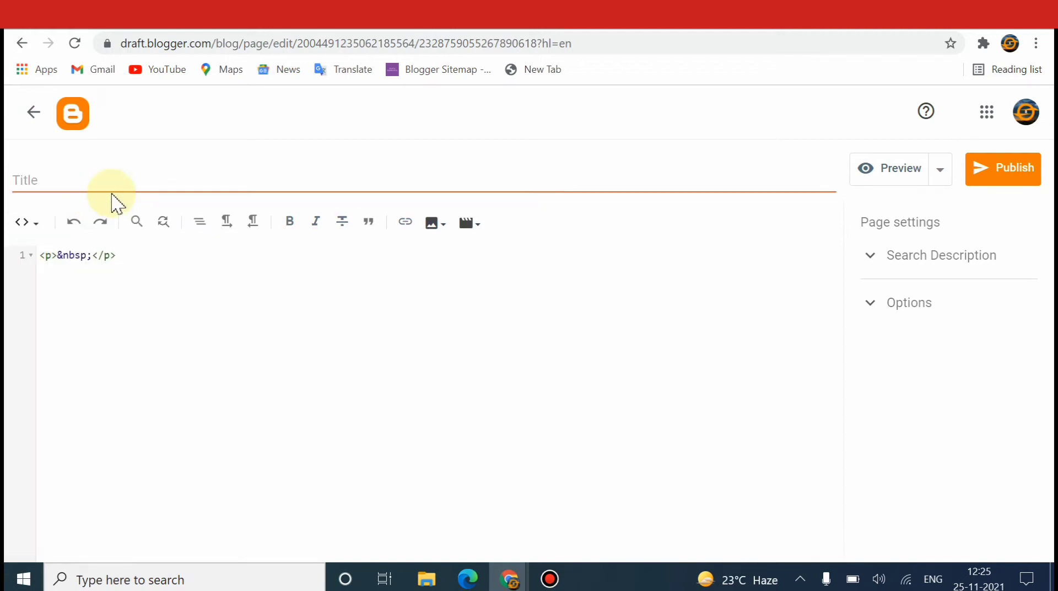
# - Replace the new page's placeholder HTML with the copied Privacy Policy code and return to its first line
pyautogui.hotkey('ctrl', 'a')
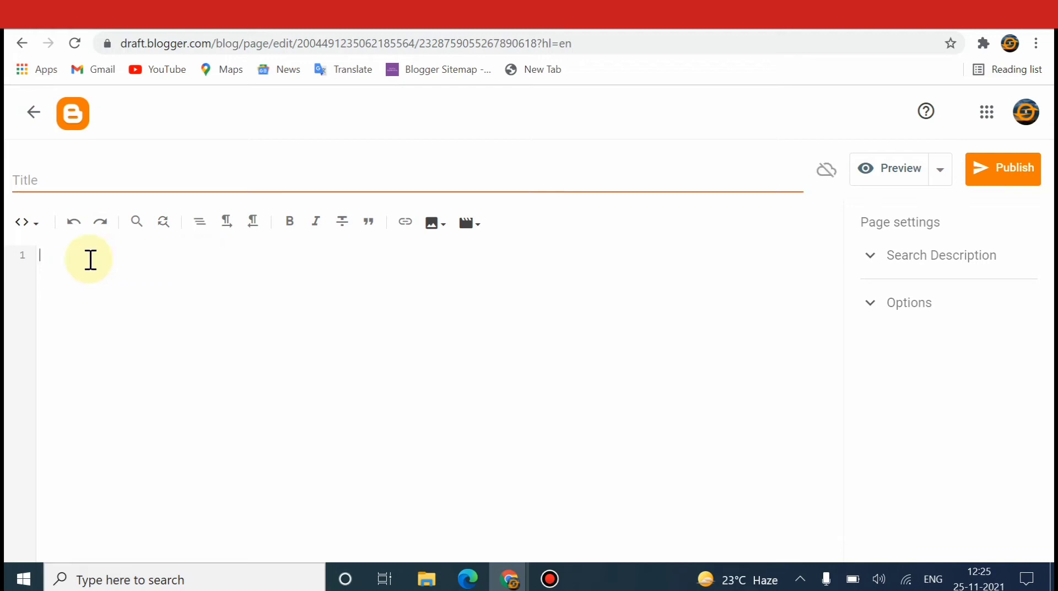
pyautogui.rightClick(90, 259)
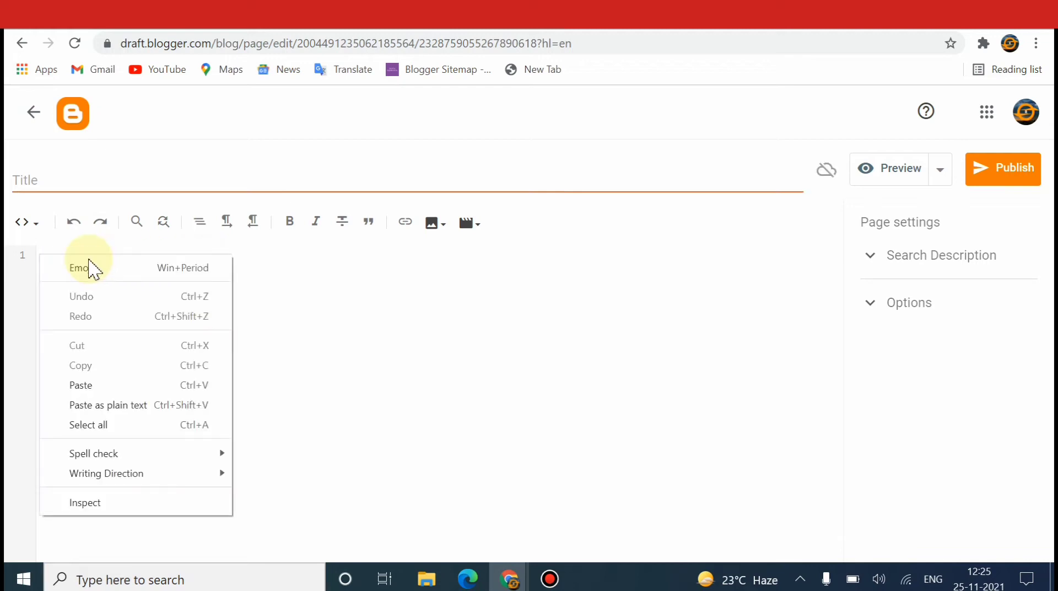
pyautogui.click(81, 385)
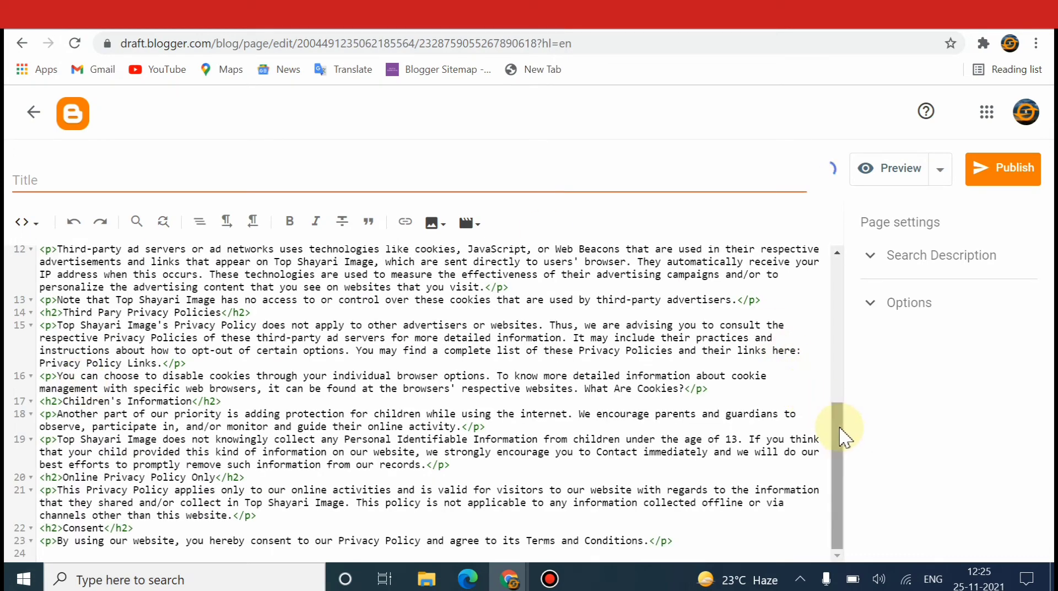
pyautogui.moveTo(845, 419); pyautogui.dragTo(848, 273)
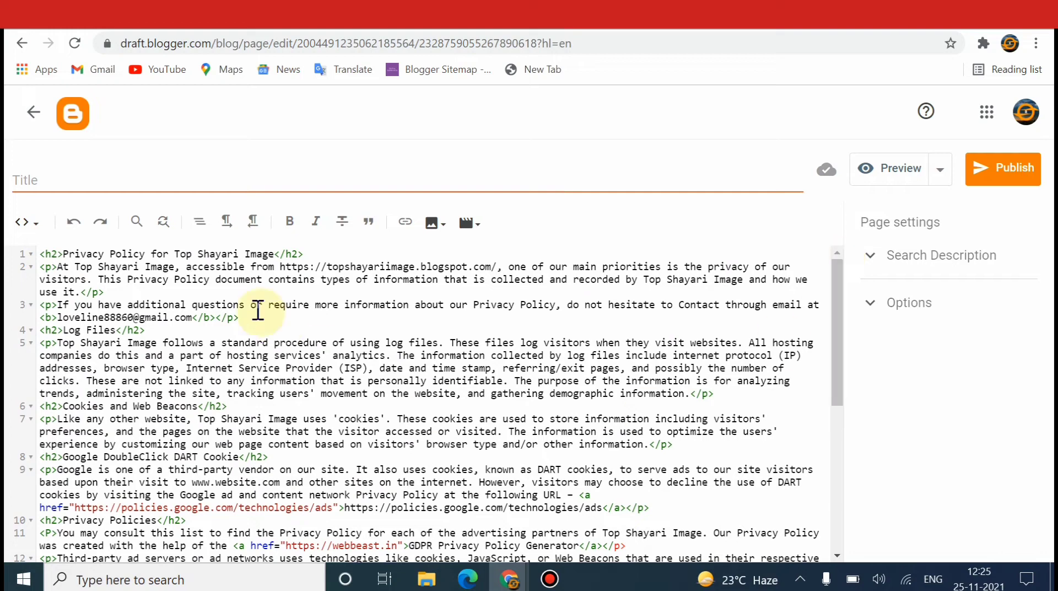
# - Copy the words "Privacy Policy" from the heading in the code and paste them as the page title
pyautogui.click(64, 252)
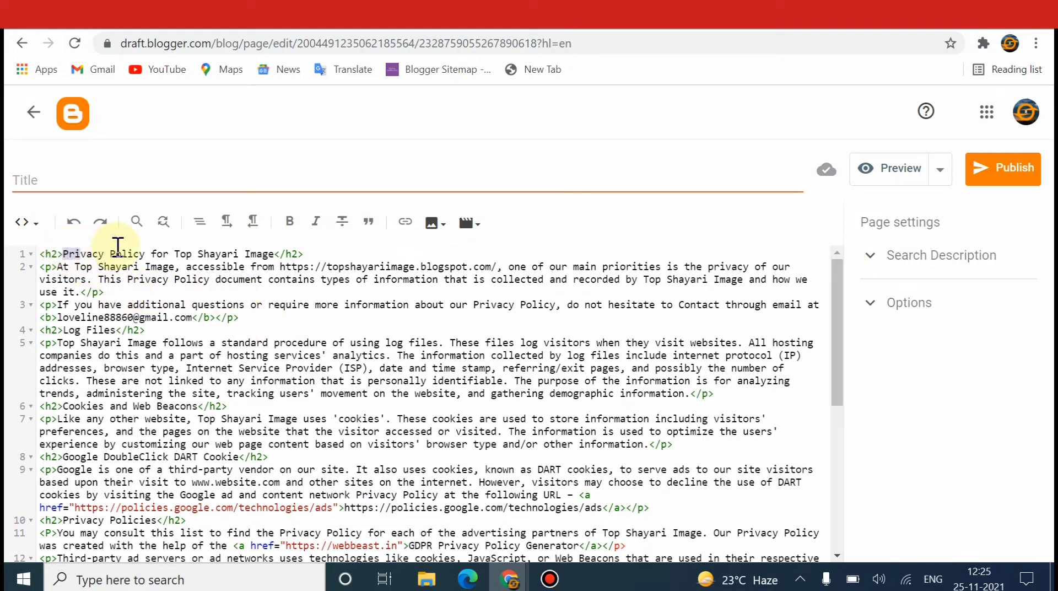
pyautogui.rightClick(147, 252)
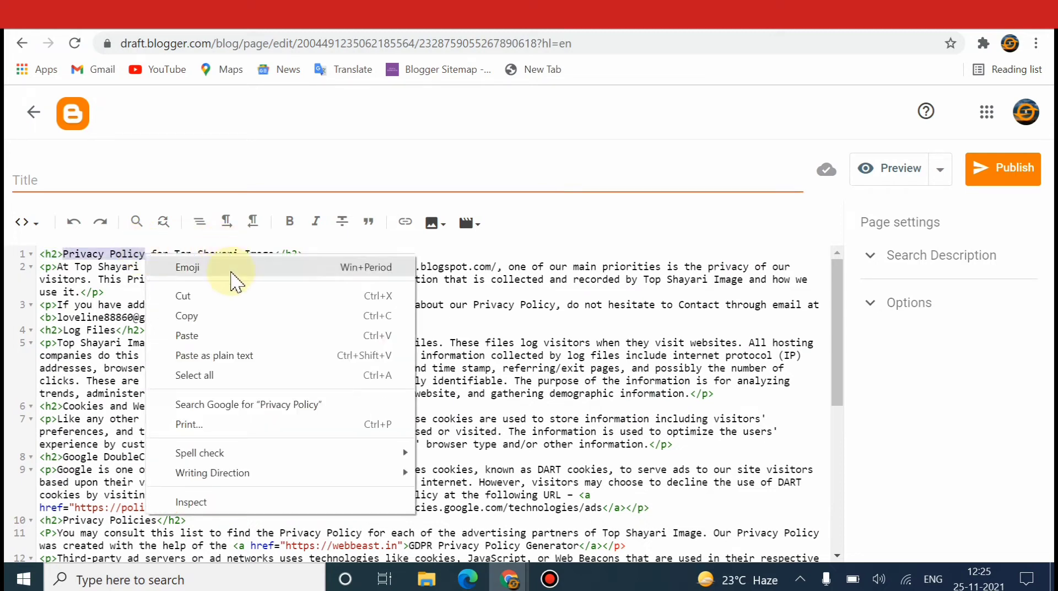
pyautogui.click(228, 315)
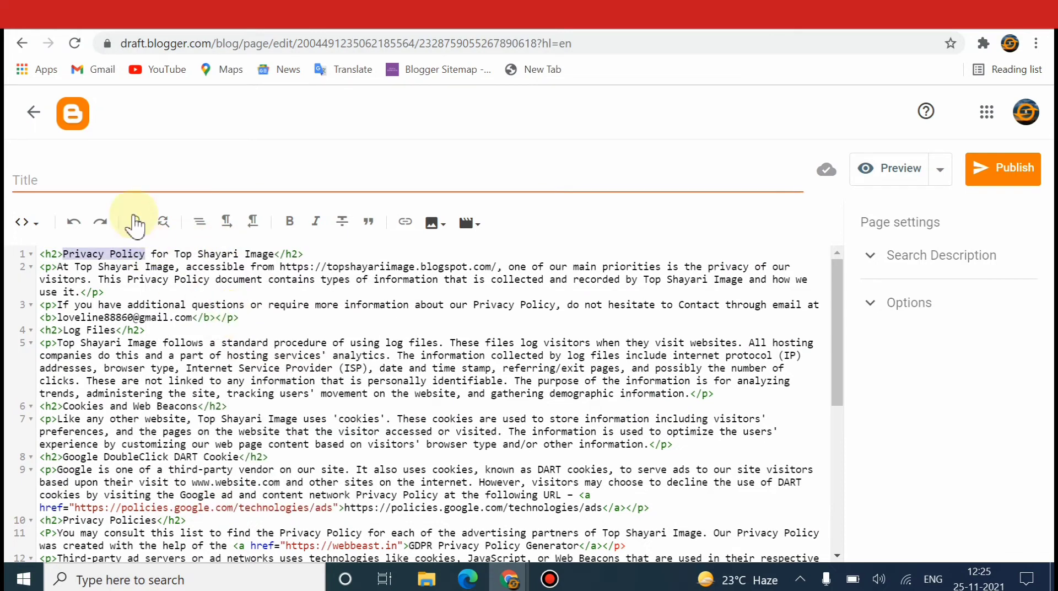
pyautogui.rightClick(133, 186)
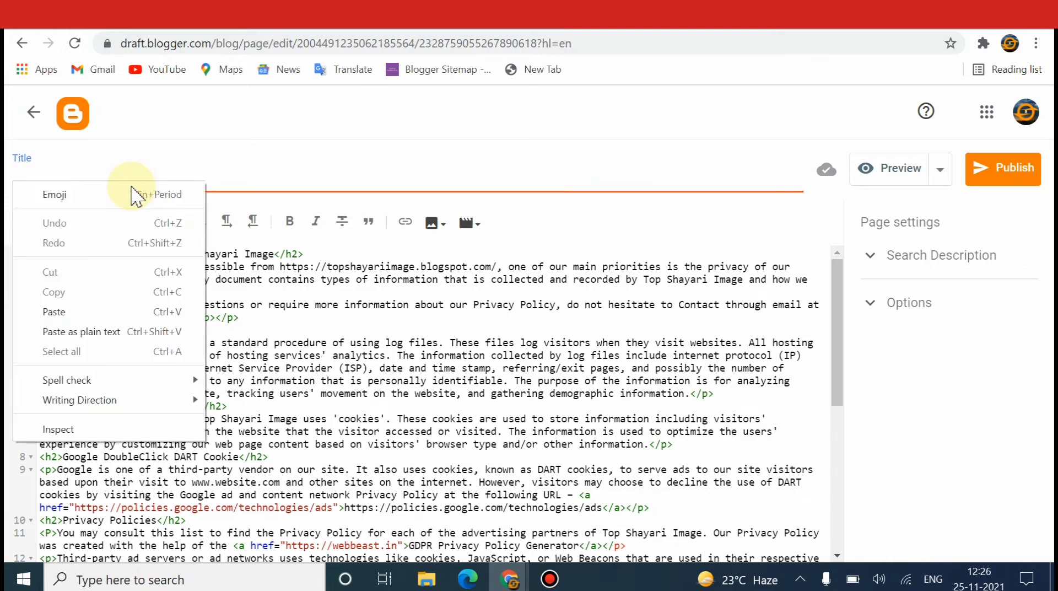
pyautogui.click(77, 311)
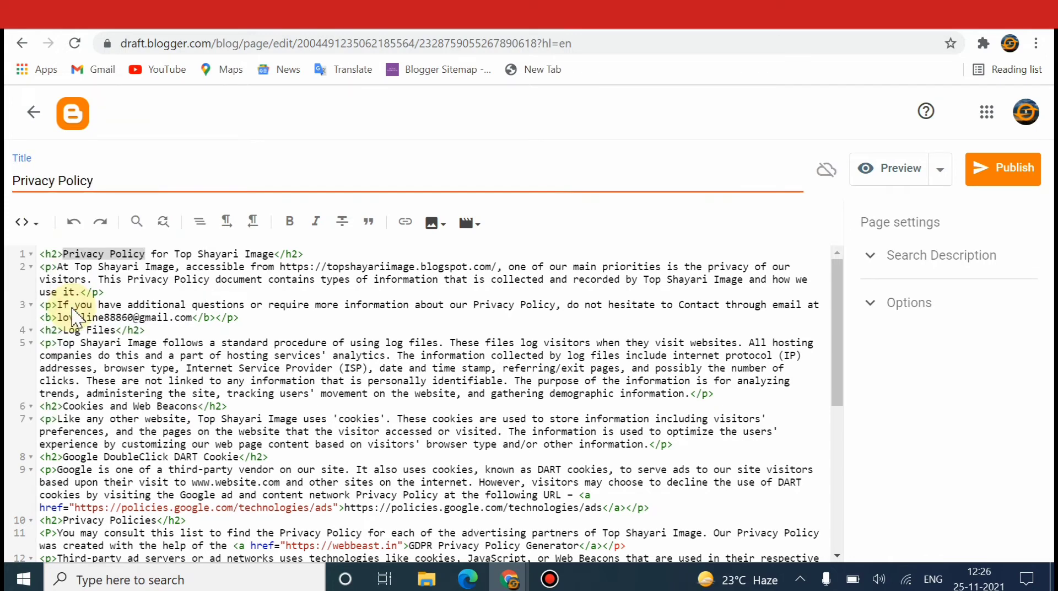
pyautogui.click(33, 223)
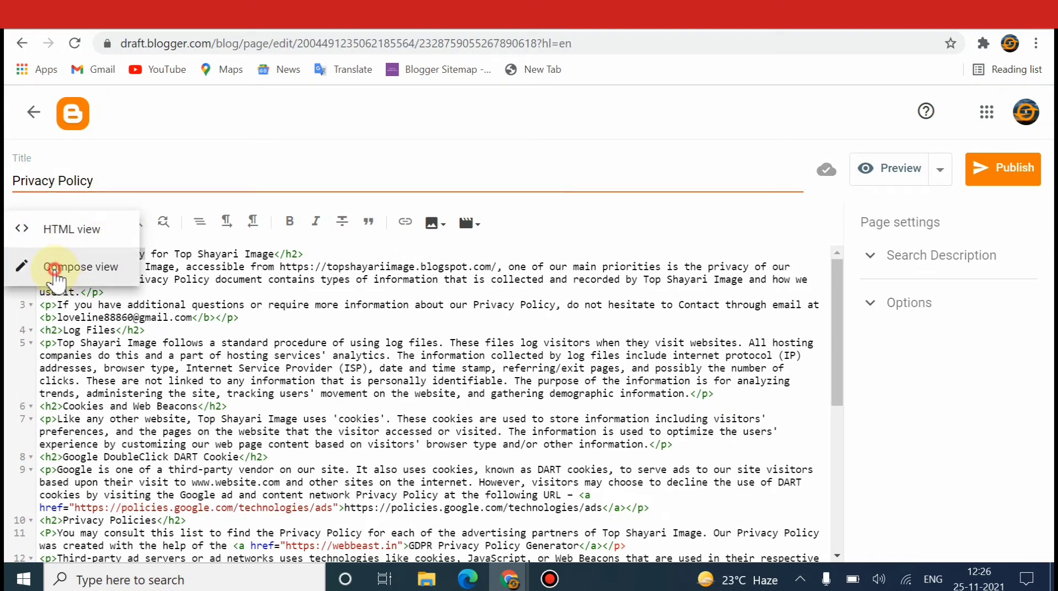
pyautogui.click(54, 269)
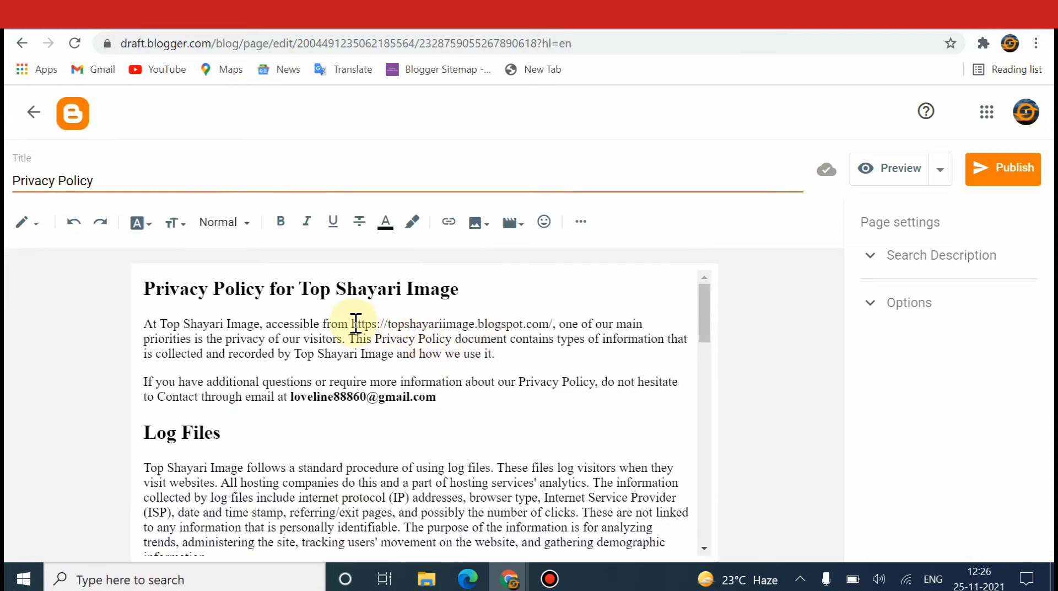
pyautogui.moveTo(355, 323); pyautogui.dragTo(551, 317)
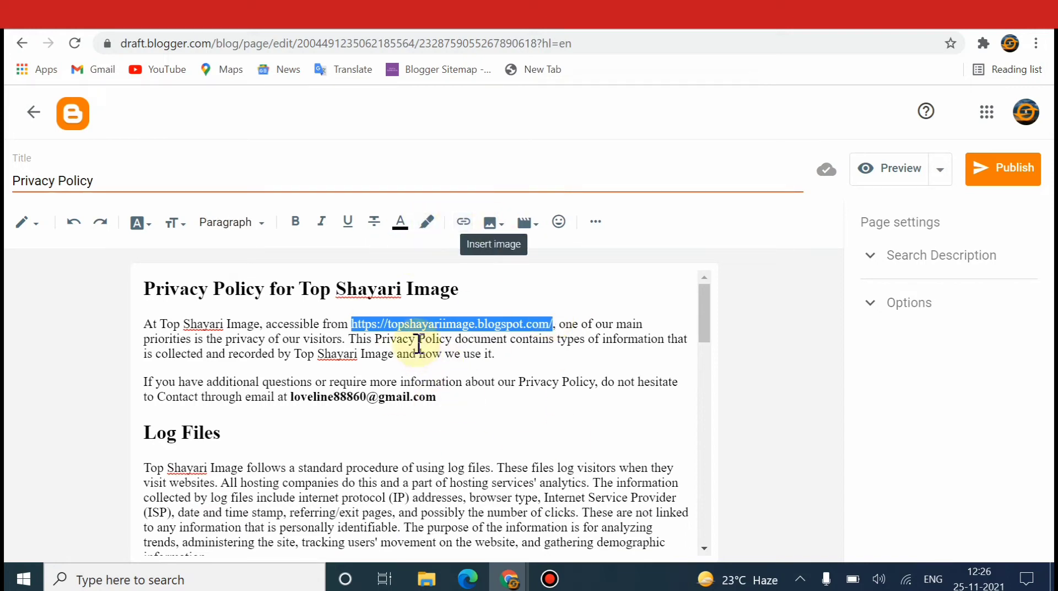
pyautogui.click(463, 222)
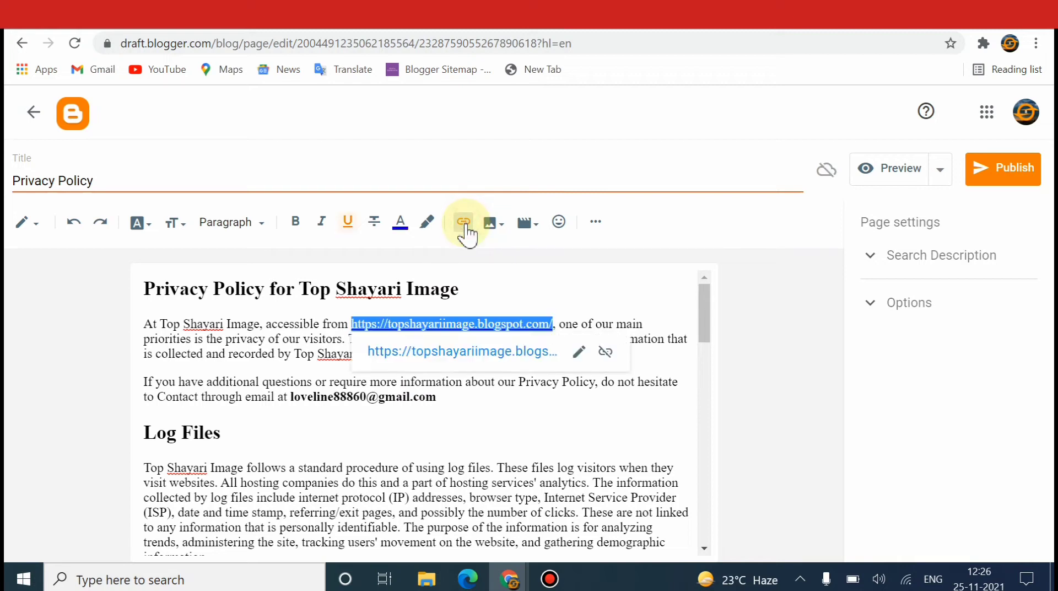
pyautogui.click(465, 225)
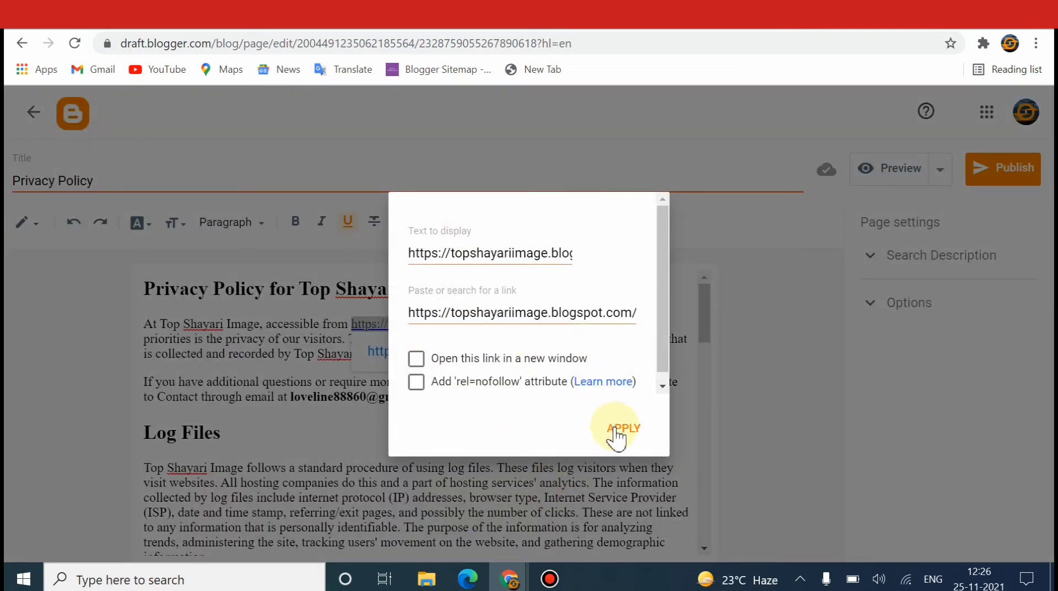
pyautogui.click(616, 430)
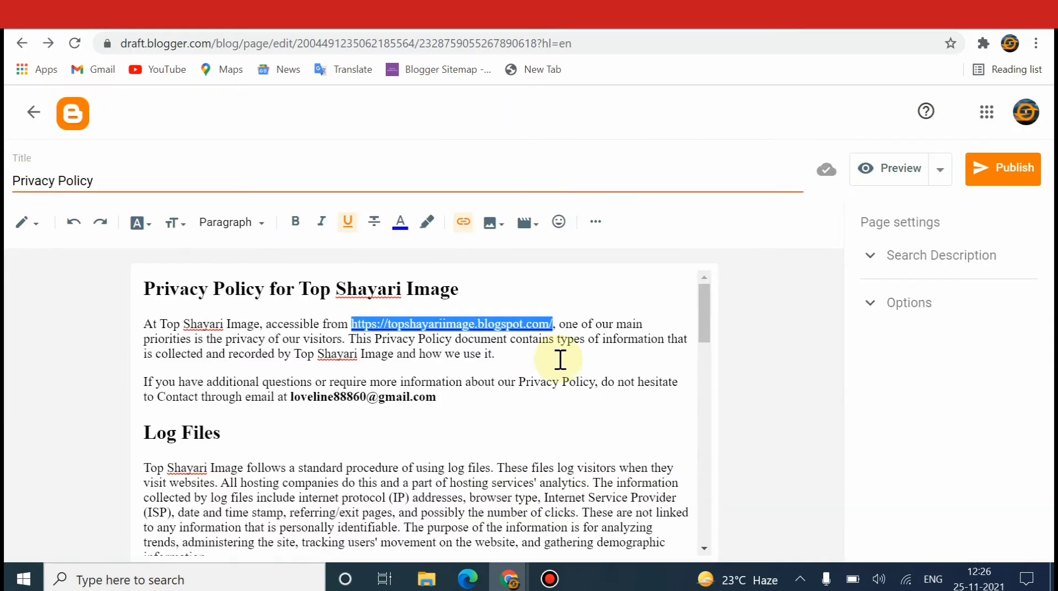
pyautogui.click(562, 325)
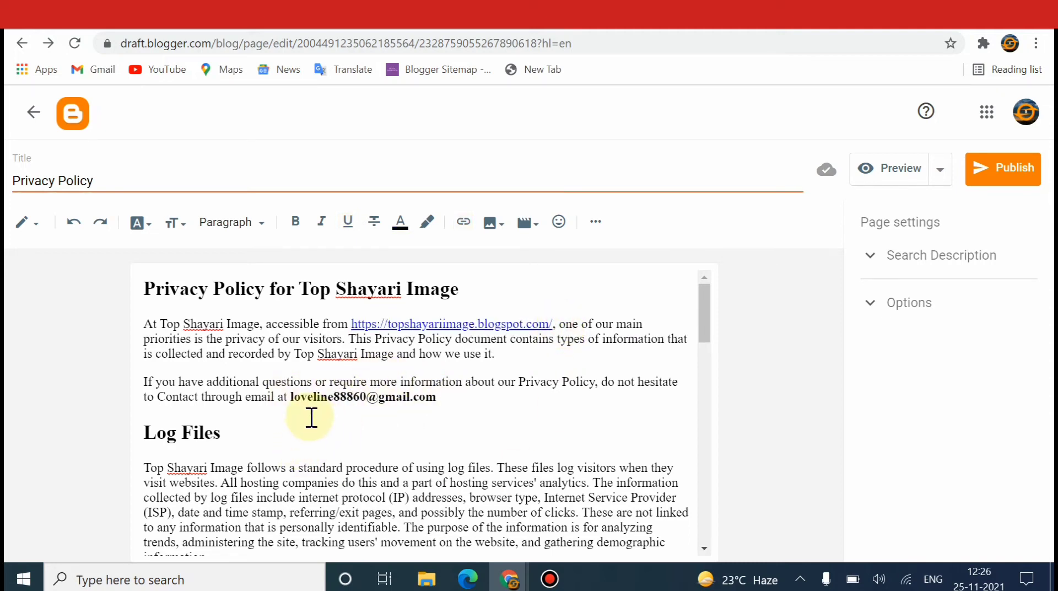
# - Turn the bold contact e-mail address in the second paragraph into a link that uses the same address
pyautogui.moveTo(293, 403); pyautogui.dragTo(437, 401)
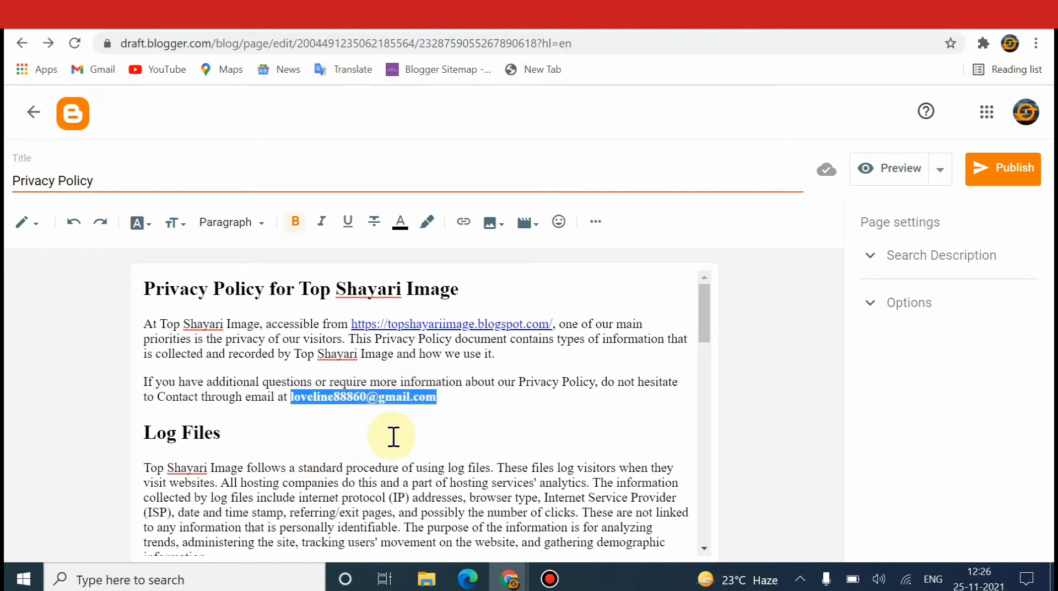
pyautogui.click(459, 228)
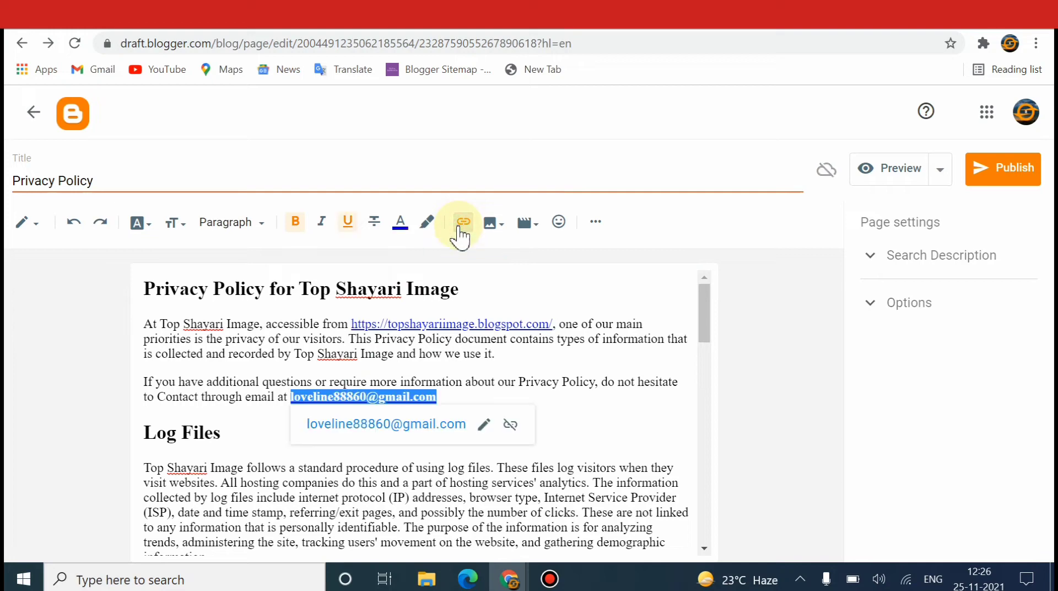
pyautogui.click(459, 227)
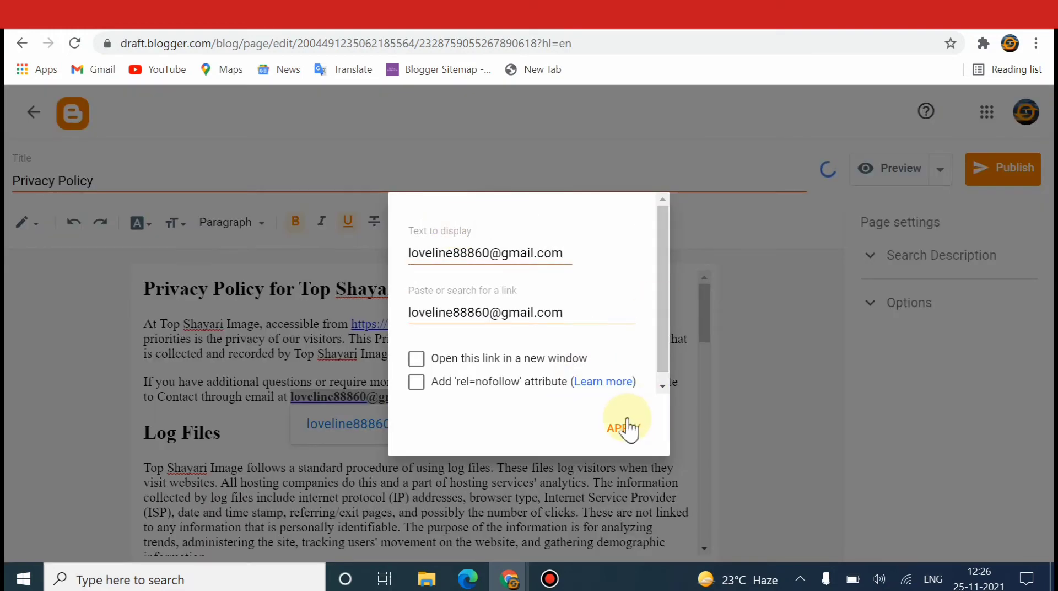
pyautogui.click(624, 429)
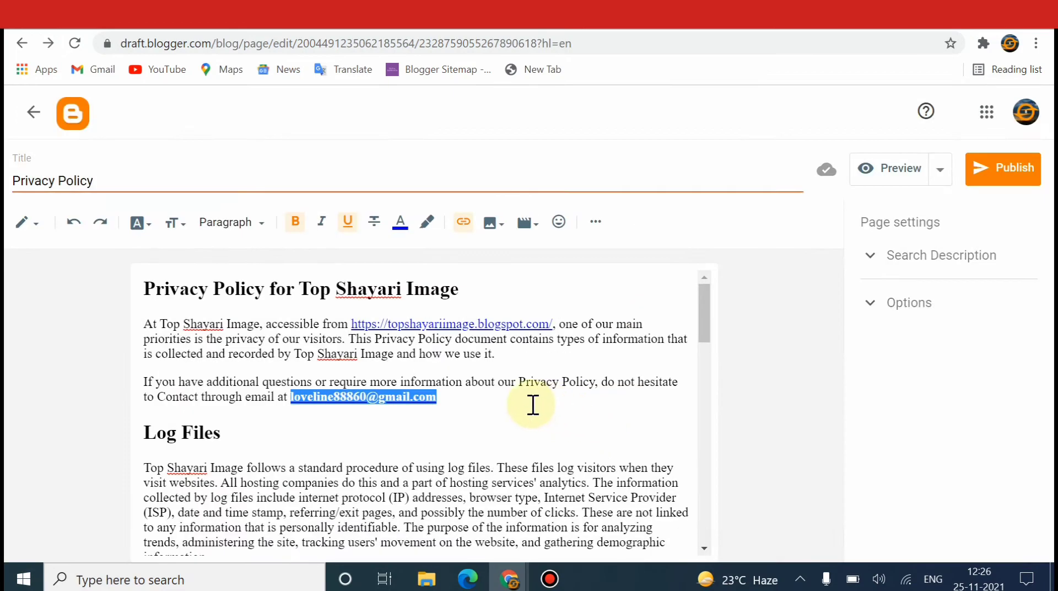
pyautogui.click(530, 405)
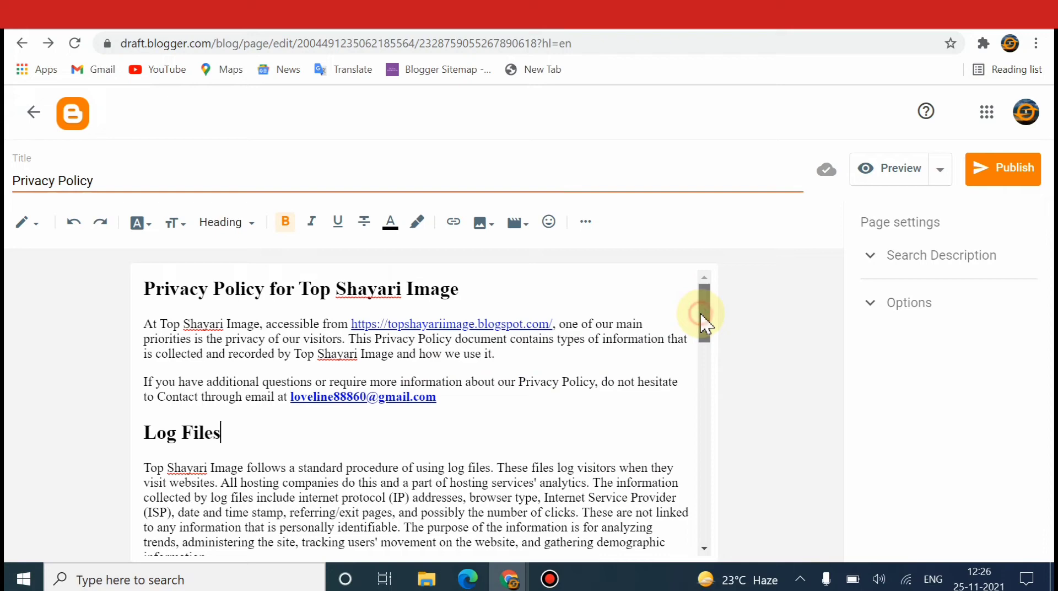
# - Publish the Privacy Policy page to the blog and confirm the publication
pyautogui.moveTo(704, 317); pyautogui.dragTo(702, 293)
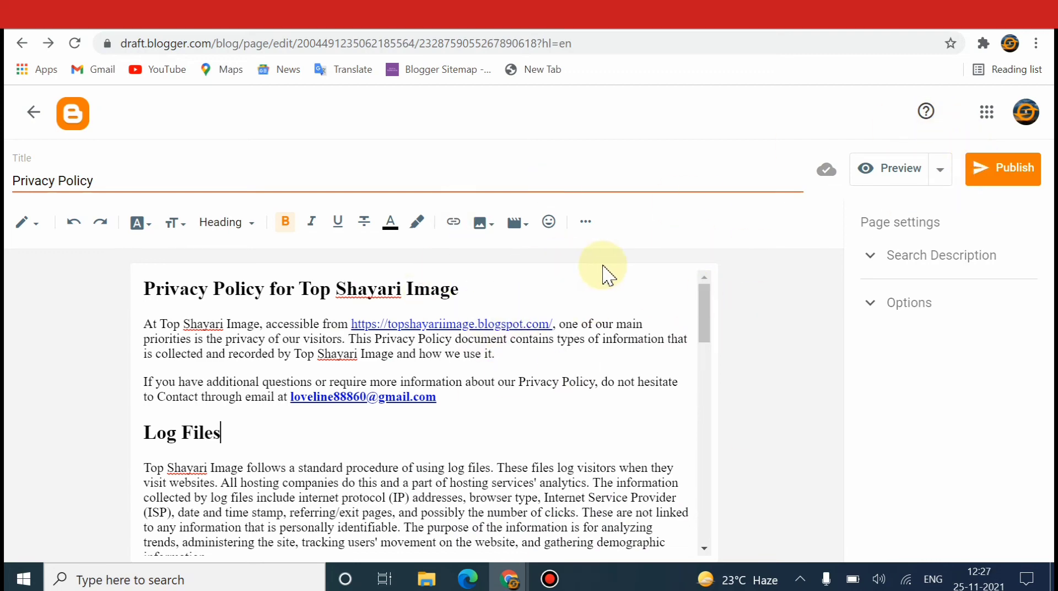
pyautogui.click(980, 175)
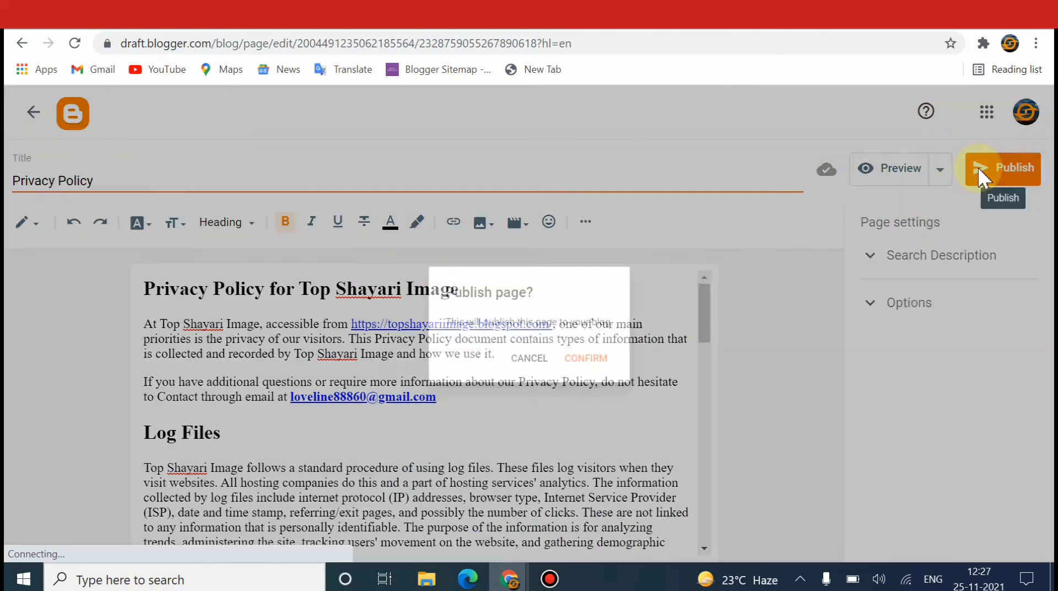
pyautogui.click(595, 367)
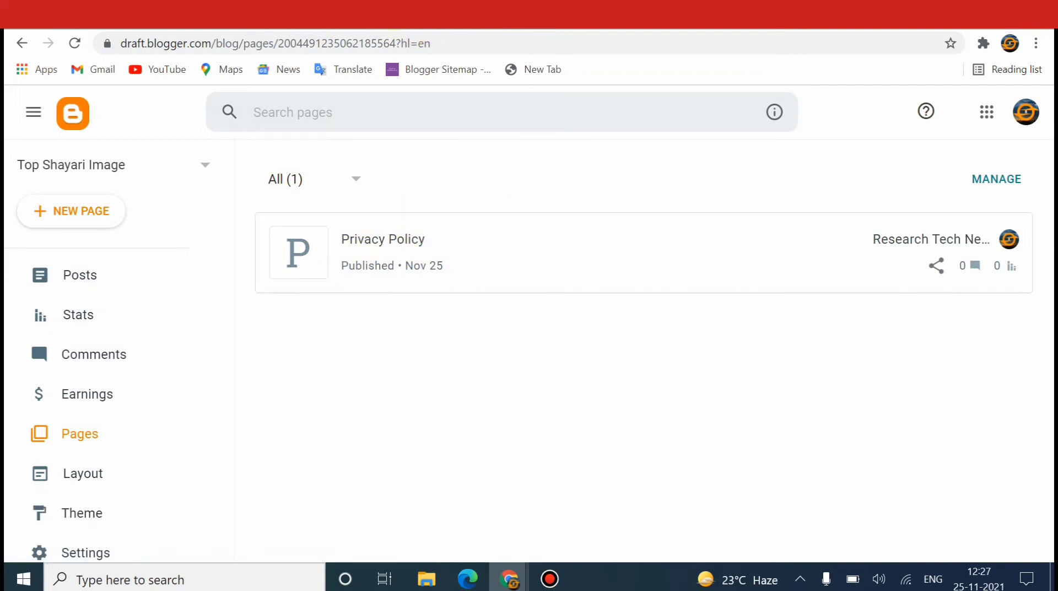
# - Switch to WebBeast's policy creator page and copy the generated Contact Us code
pyautogui.click(488, 15)
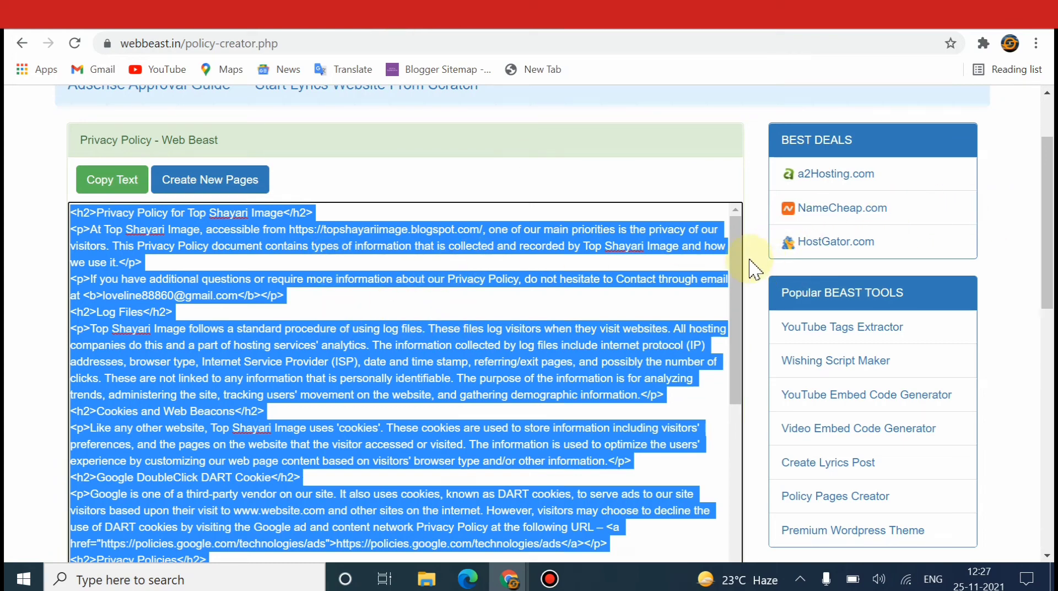
pyautogui.scroll(-3, 736, 249)
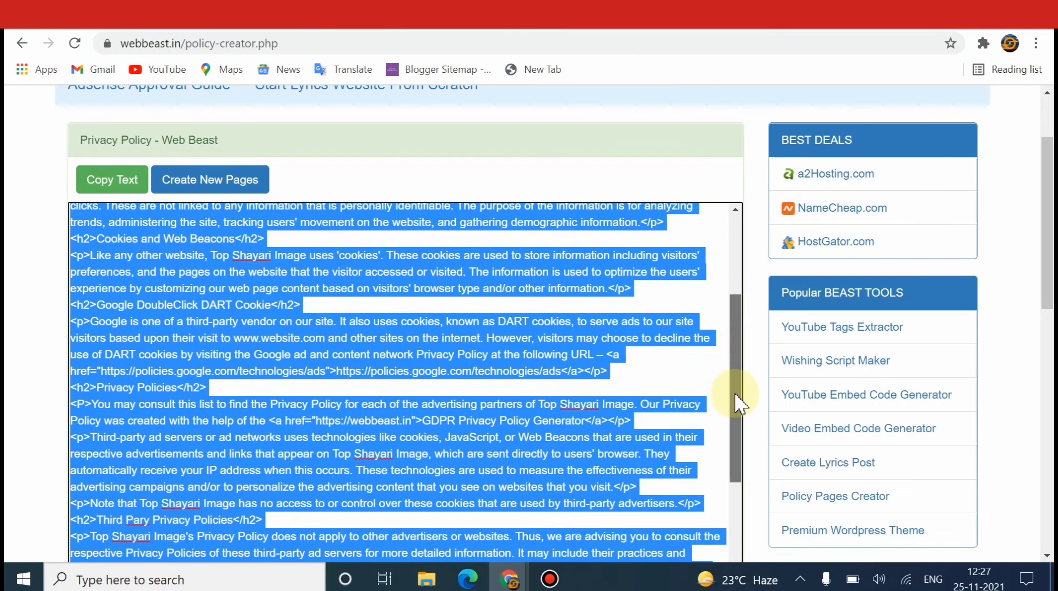
pyautogui.scroll(-3, 734, 392)
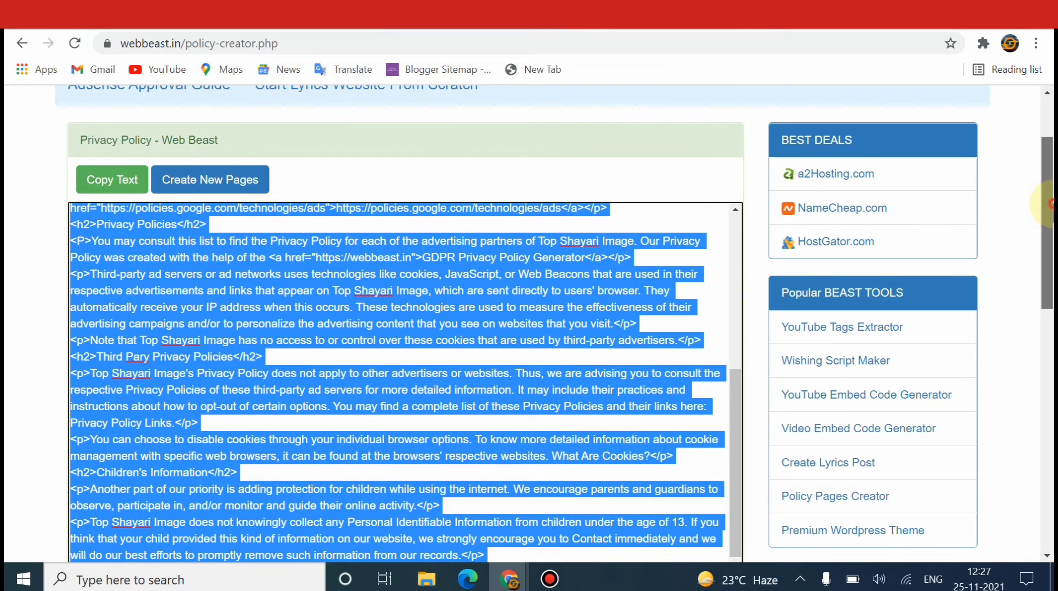
pyautogui.moveTo(1049, 204); pyautogui.dragTo(1049, 333)
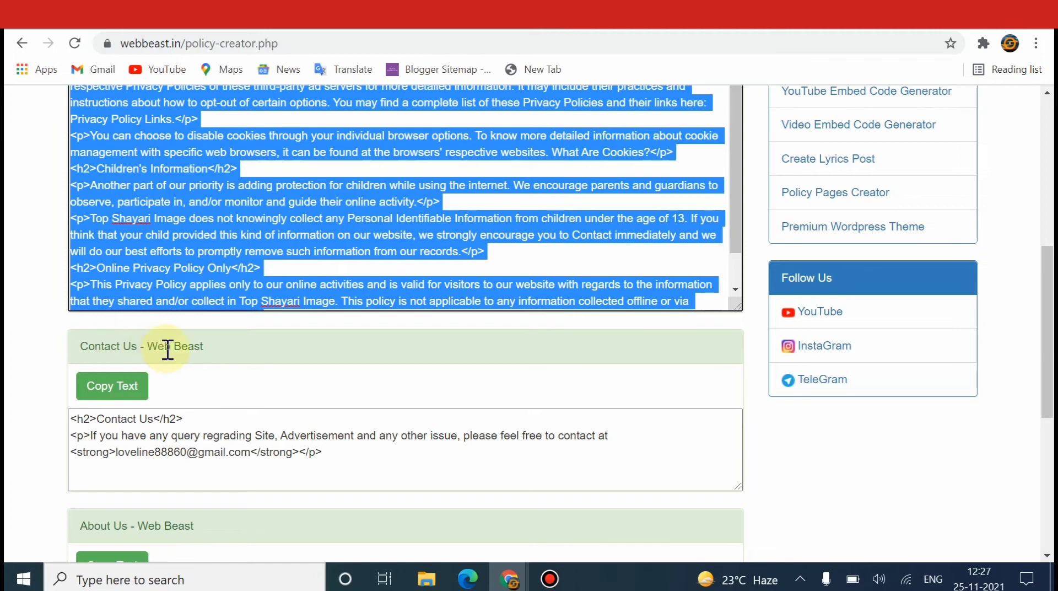
pyautogui.click(118, 396)
pyautogui.hotkey('ctrl', 'c')
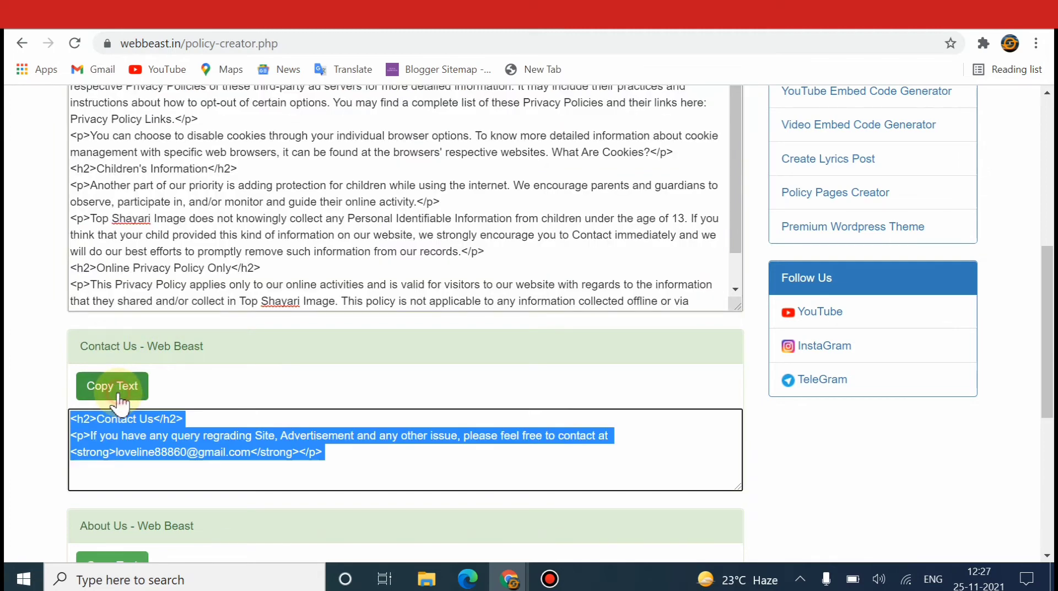
# - Return to Blogger, create another new page for the Top Shayari Image blog and show its editor in HTML view
pyautogui.click(90, 25)
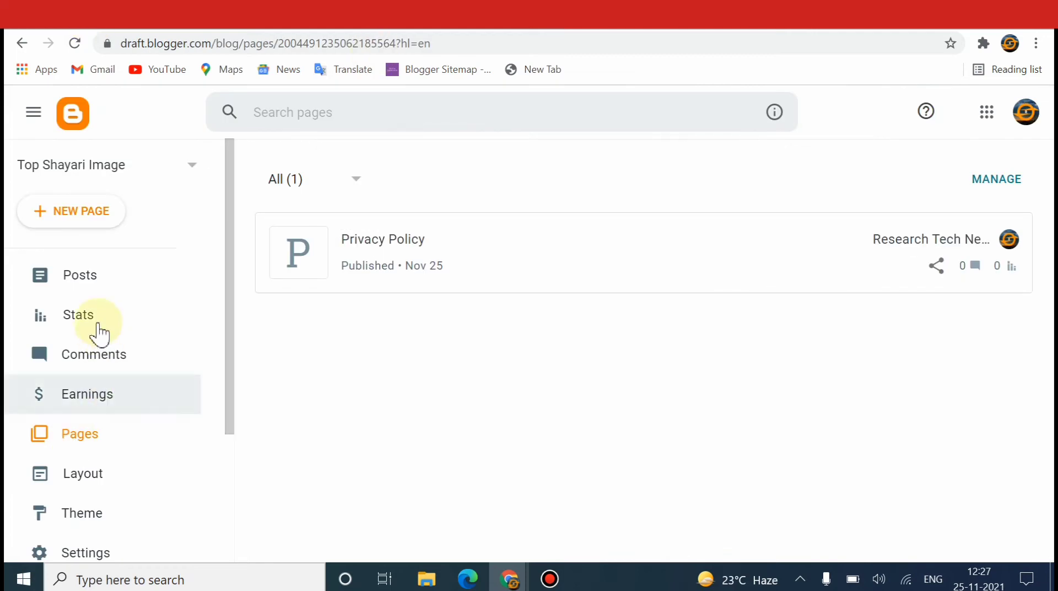
pyautogui.click(91, 223)
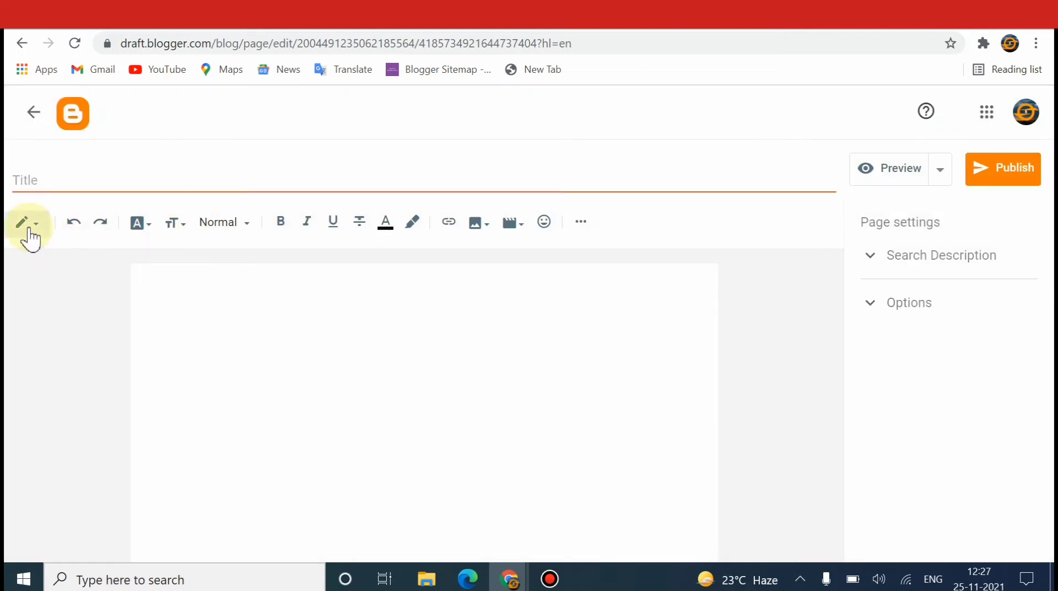
pyautogui.click(29, 232)
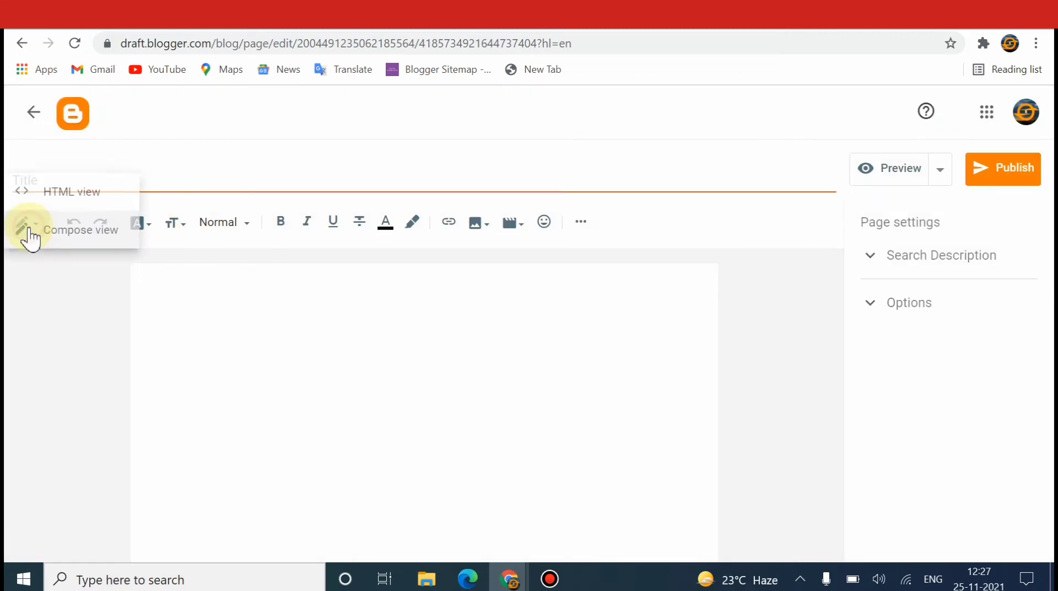
pyautogui.click(110, 191)
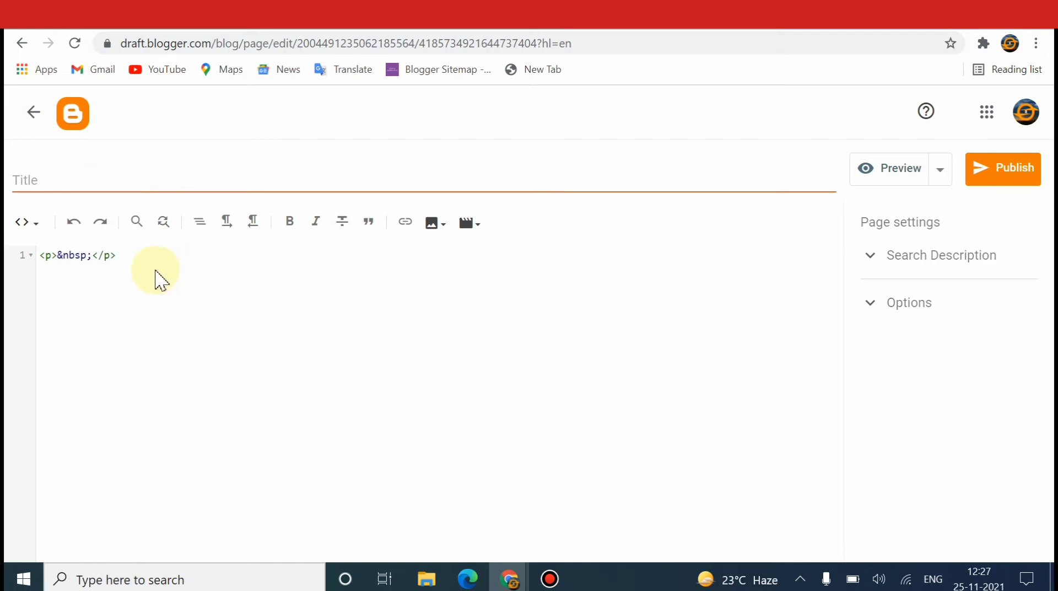
# - Replace the new page's placeholder HTML with the copied Contact Us code
pyautogui.moveTo(158, 256); pyautogui.dragTo(40, 256)
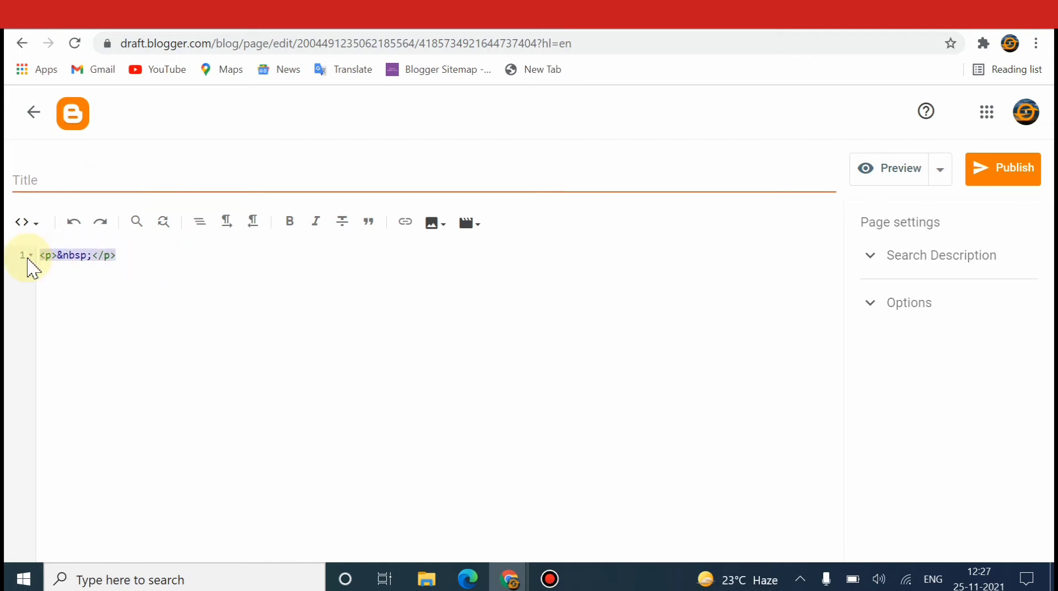
pyautogui.rightClick(27, 261)
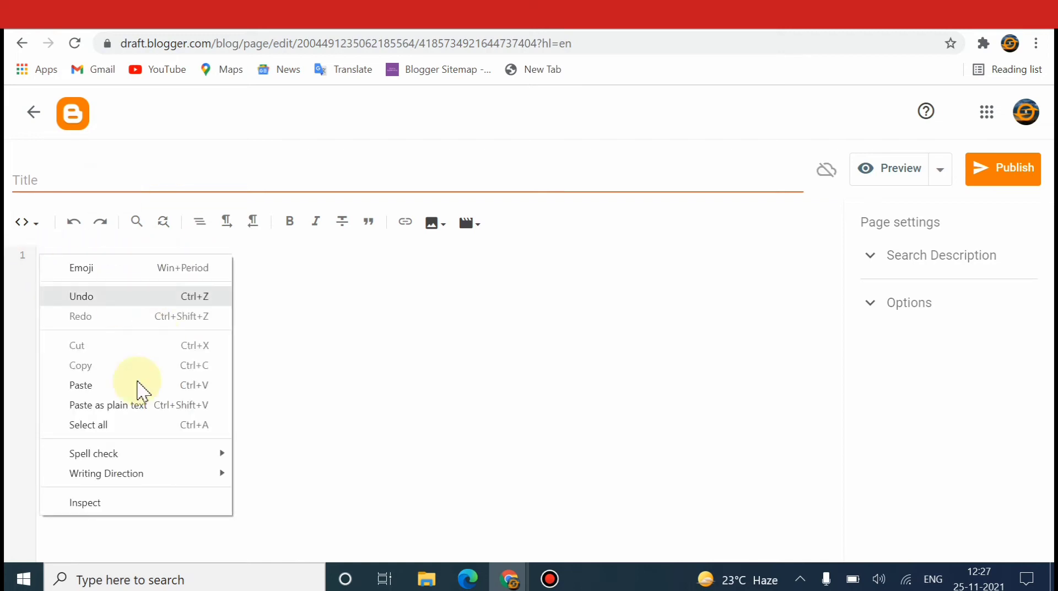
pyautogui.click(80, 384)
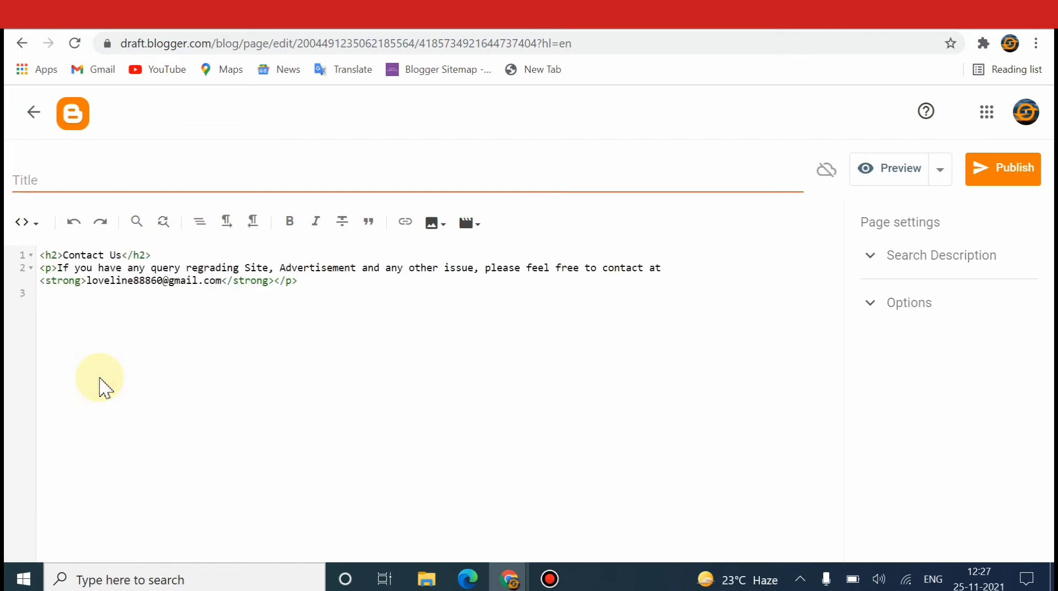
# - Show the Contact Us content in Compose view and turn the contact e-mail address in the text into a link to that address
pyautogui.click(39, 225)
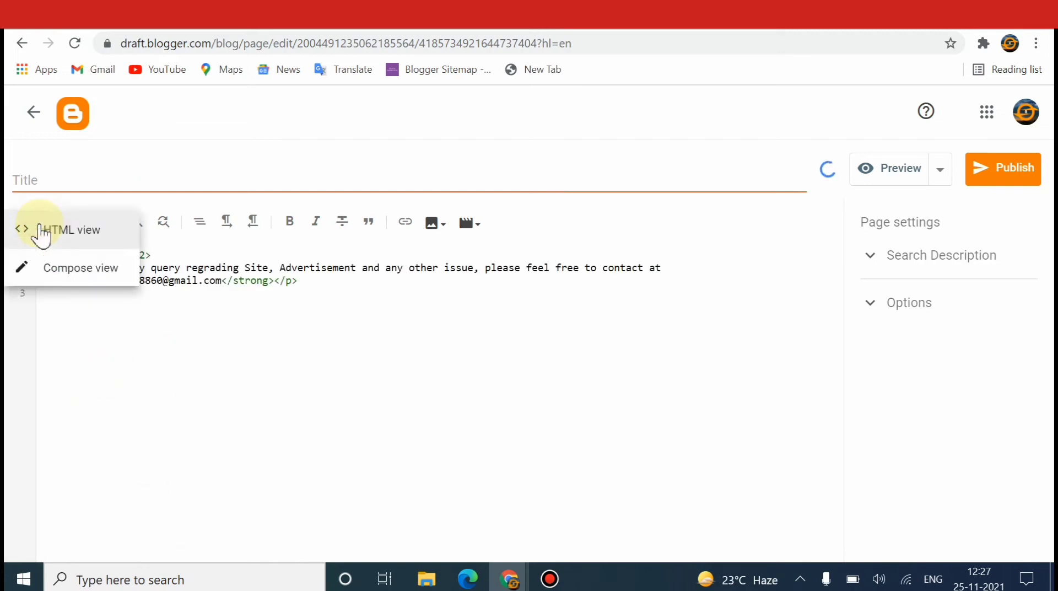
pyautogui.click(71, 270)
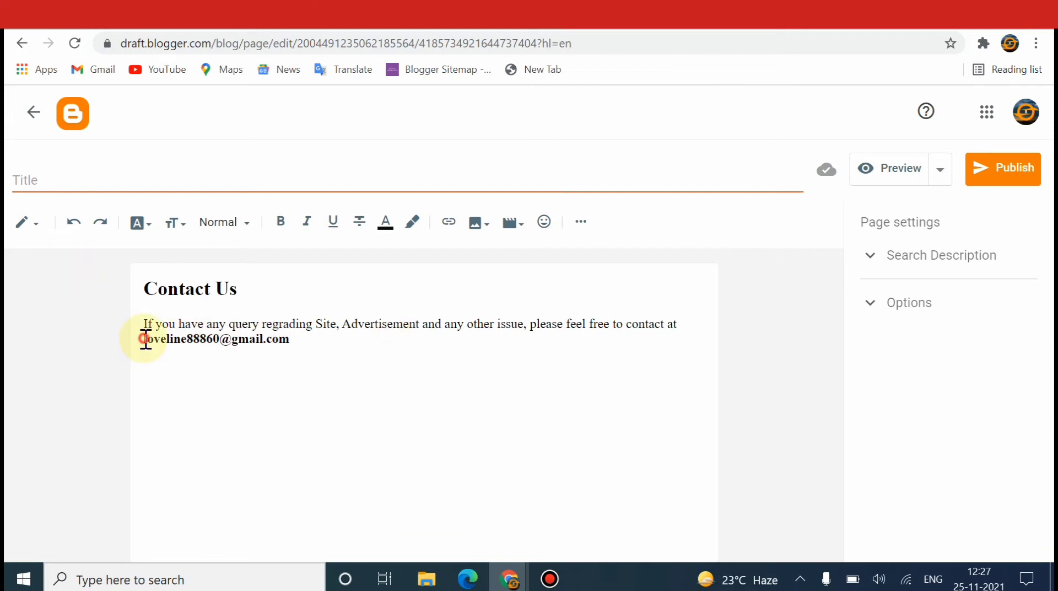
pyautogui.moveTo(145, 339); pyautogui.dragTo(297, 338)
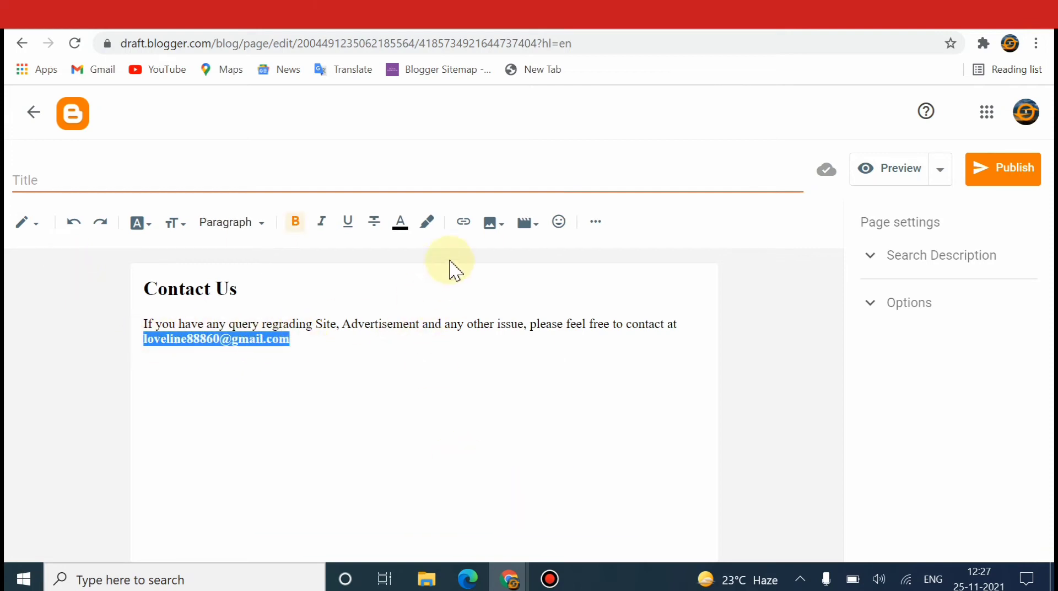
pyautogui.click(464, 226)
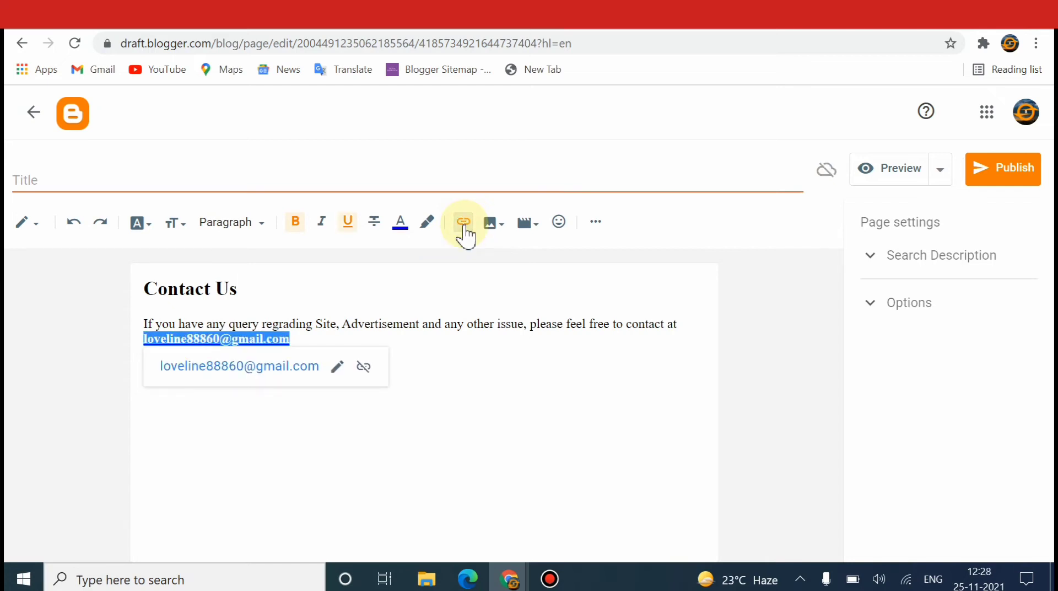
pyautogui.click(464, 226)
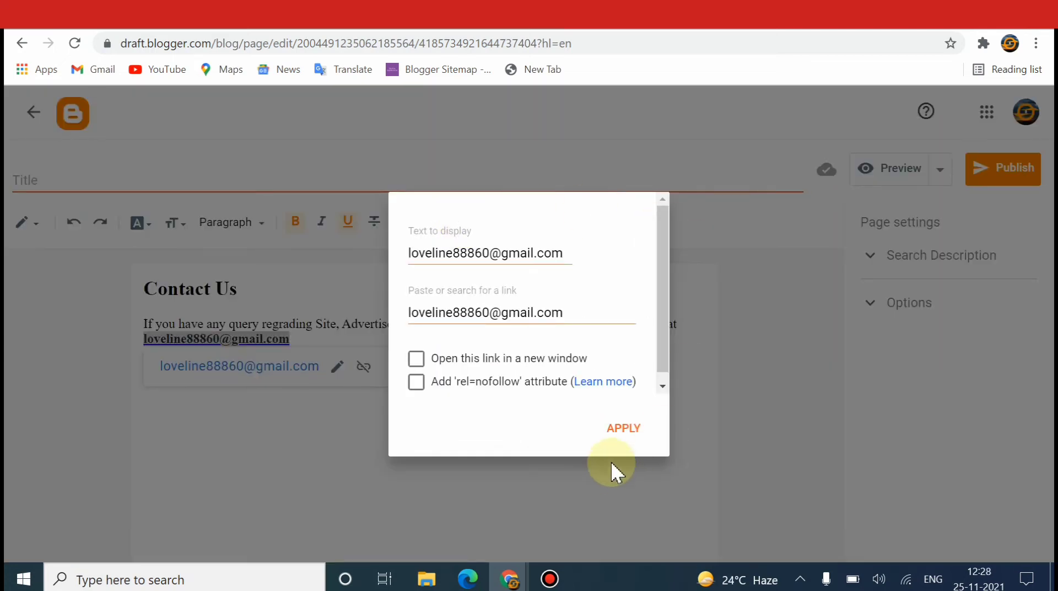
pyautogui.click(613, 428)
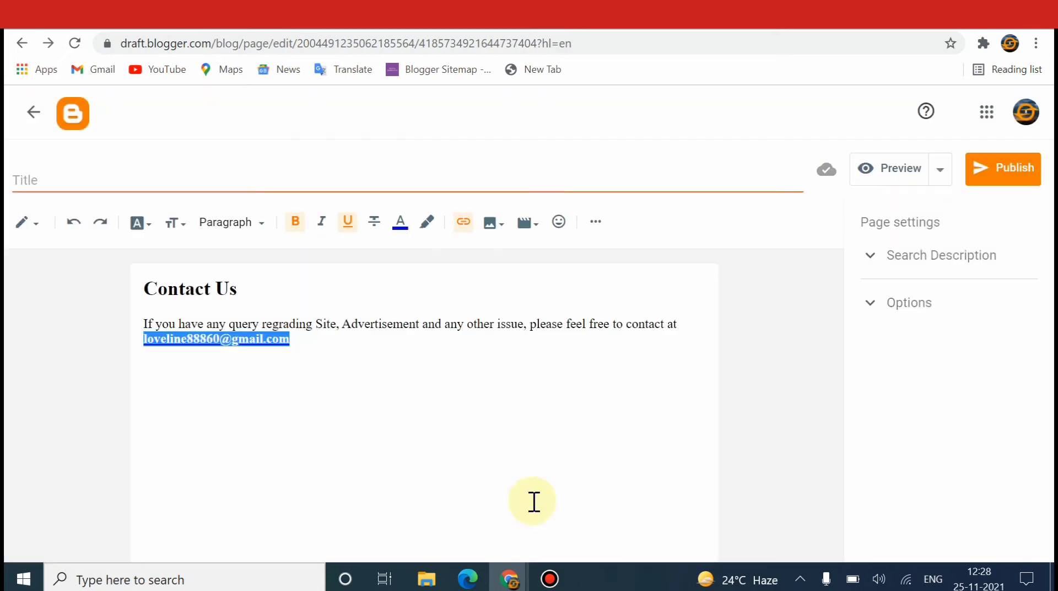
pyautogui.click(445, 365)
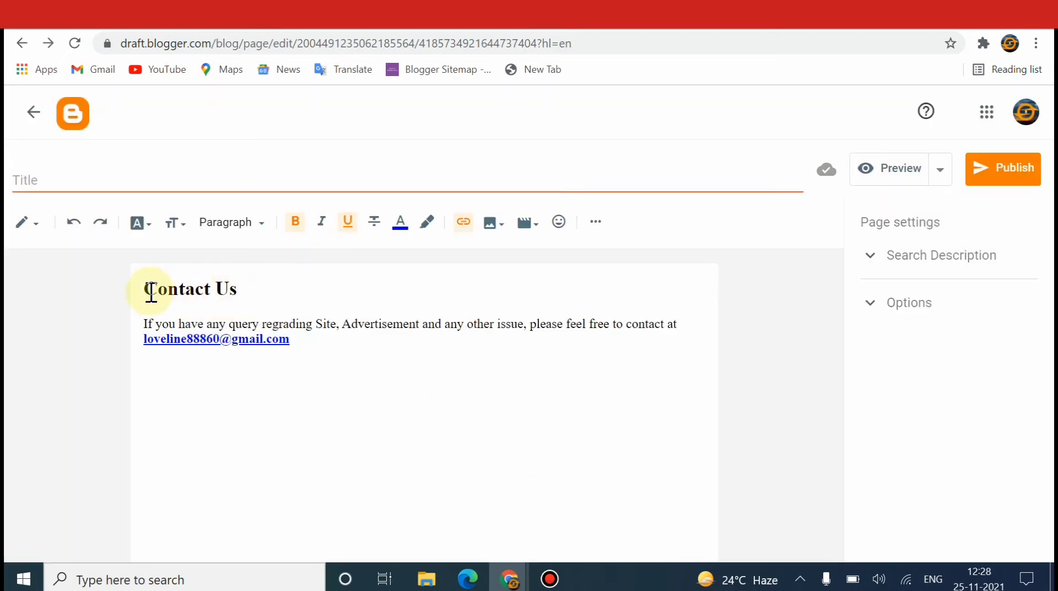
# - Copy the "Contact Us" heading from the page body and paste it as the page title
pyautogui.moveTo(150, 292); pyautogui.dragTo(271, 280)
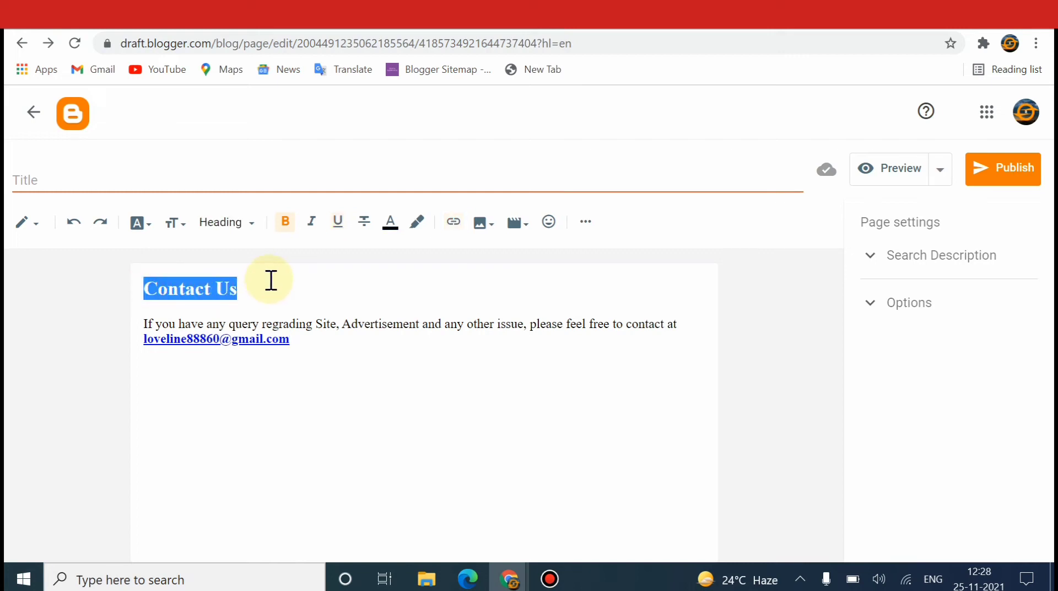
pyautogui.rightClick(271, 281)
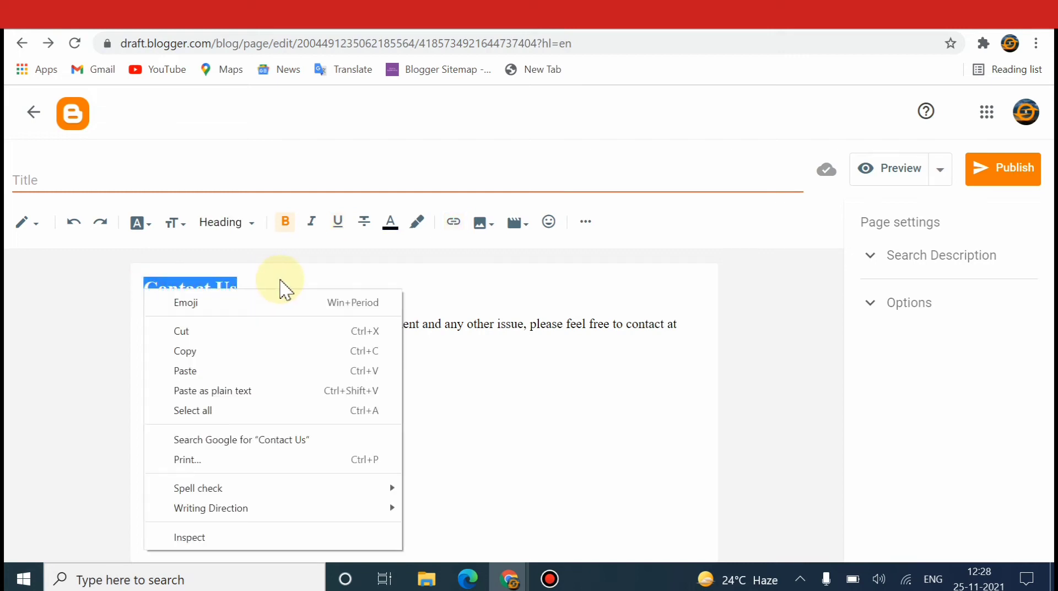
pyautogui.click(201, 351)
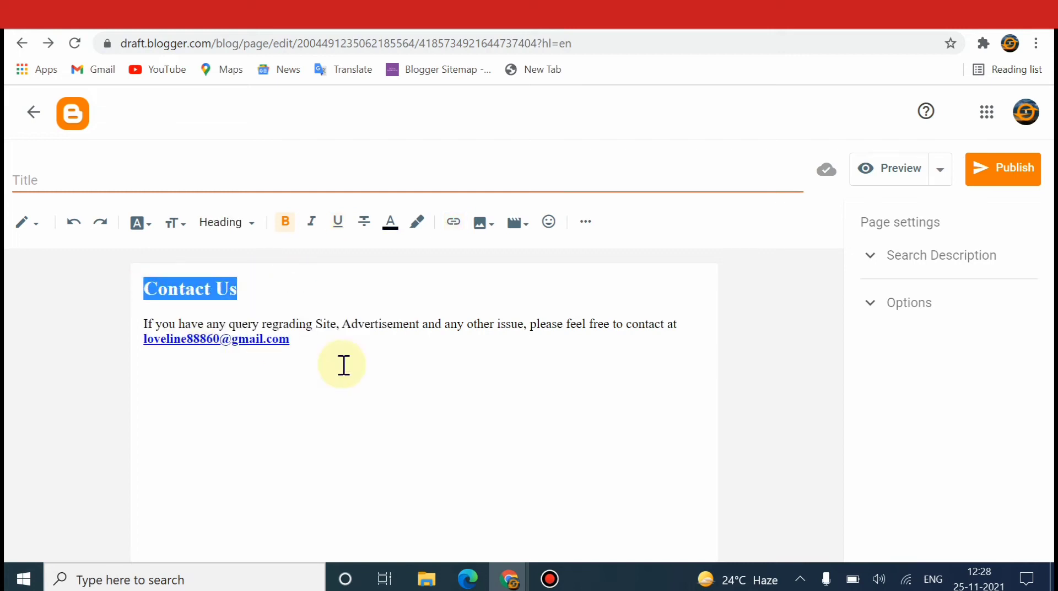
pyautogui.click(135, 182)
pyautogui.rightClick(135, 183)
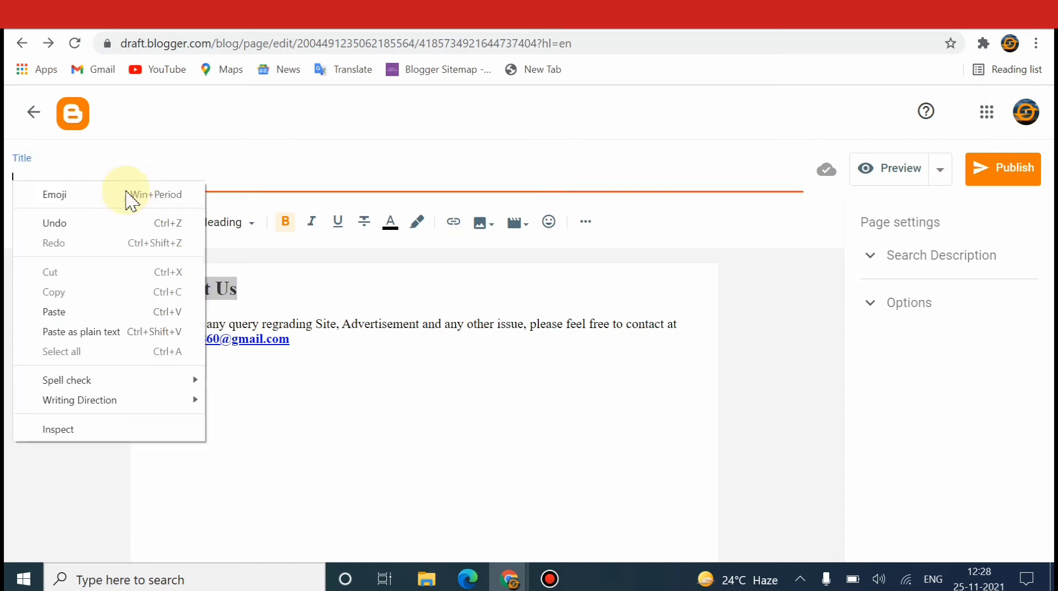
pyautogui.click(66, 312)
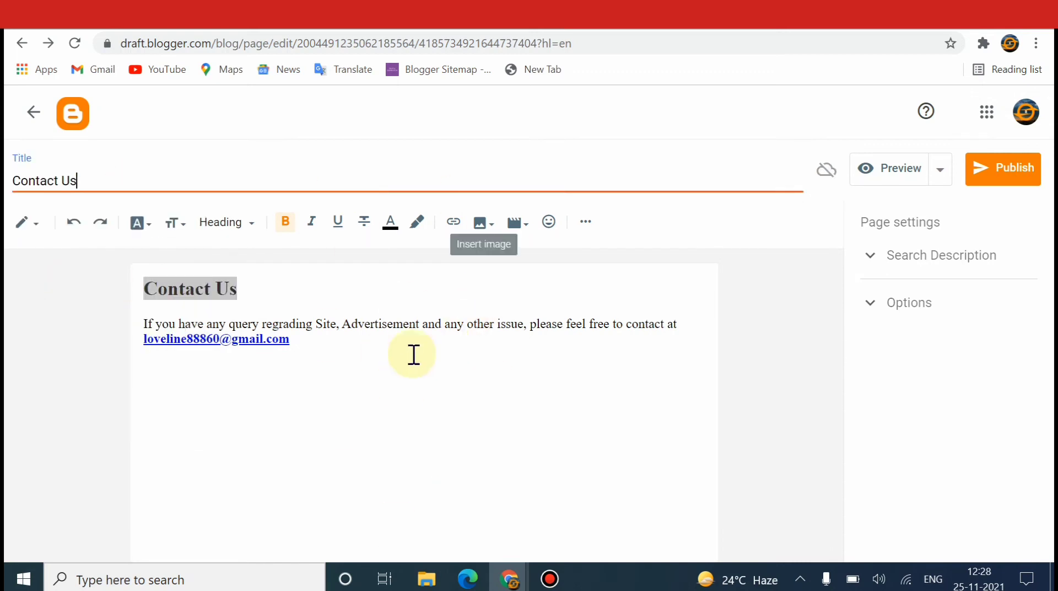
# - Publish the Contact Us page to the blog and confirm the publication
pyautogui.click(536, 400)
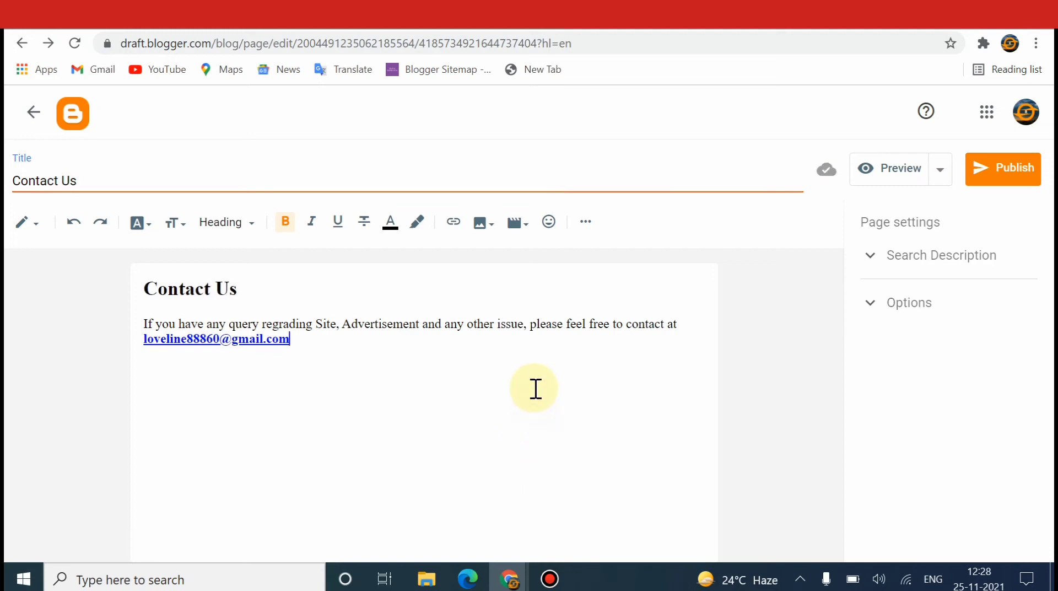
pyautogui.click(1004, 177)
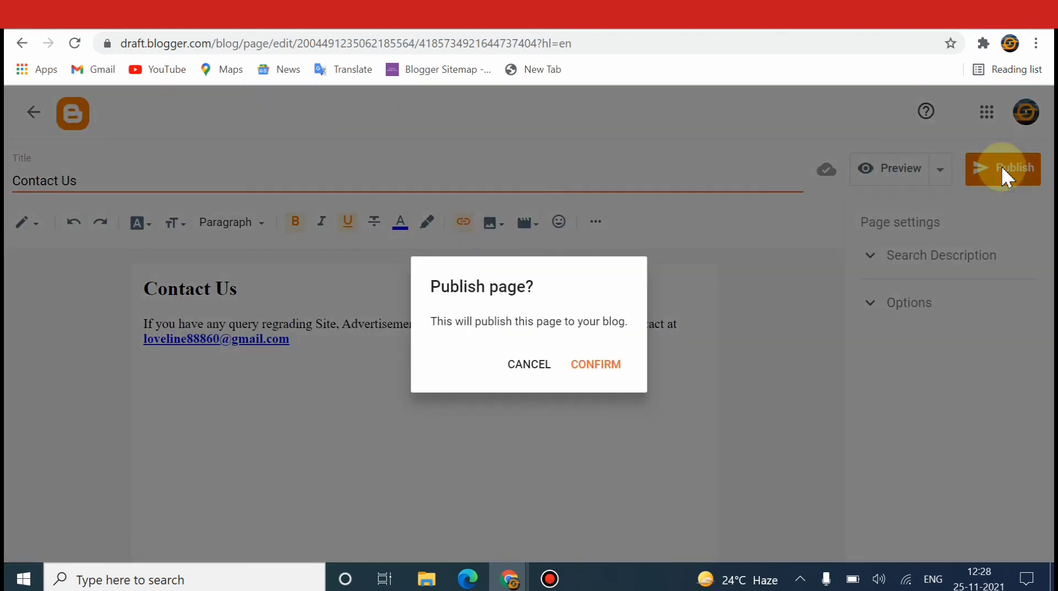
pyautogui.click(580, 369)
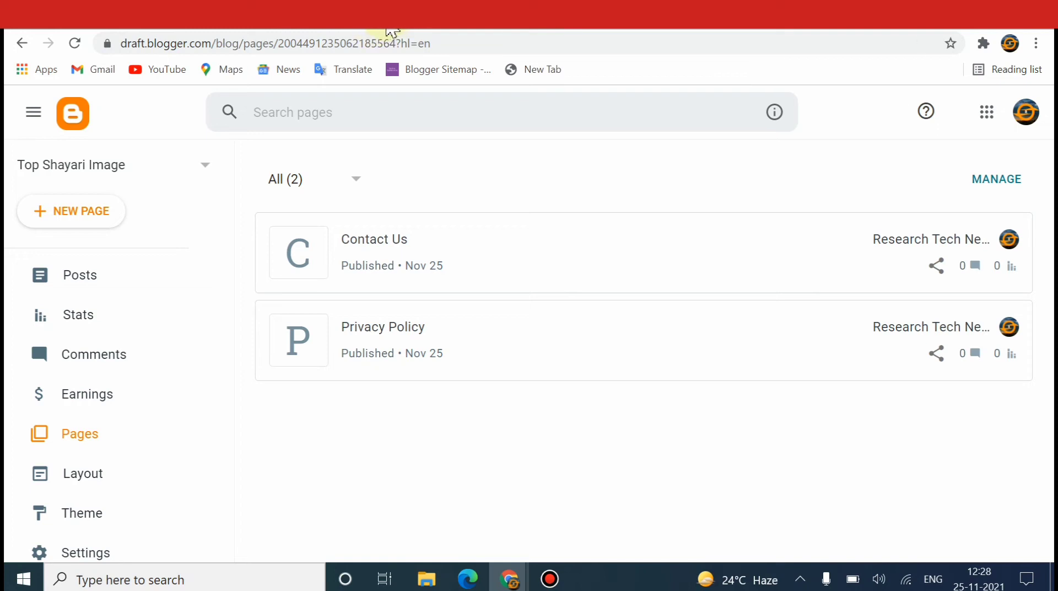
# - Switch to WebBeast's policy creator page and copy the generated About Us code
pyautogui.click(387, 27)
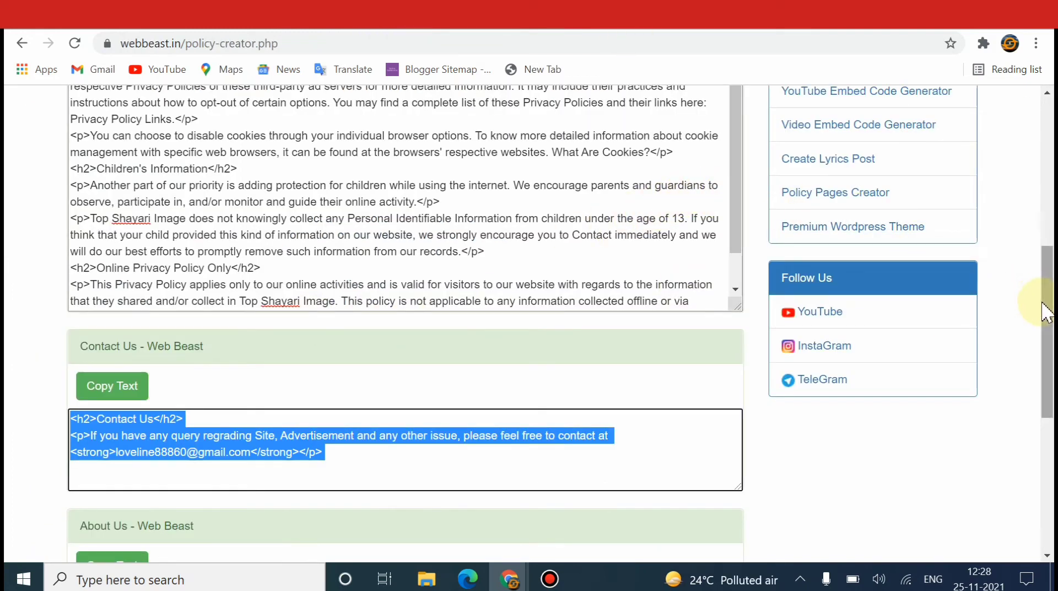
pyautogui.moveTo(1046, 313); pyautogui.dragTo(1046, 363)
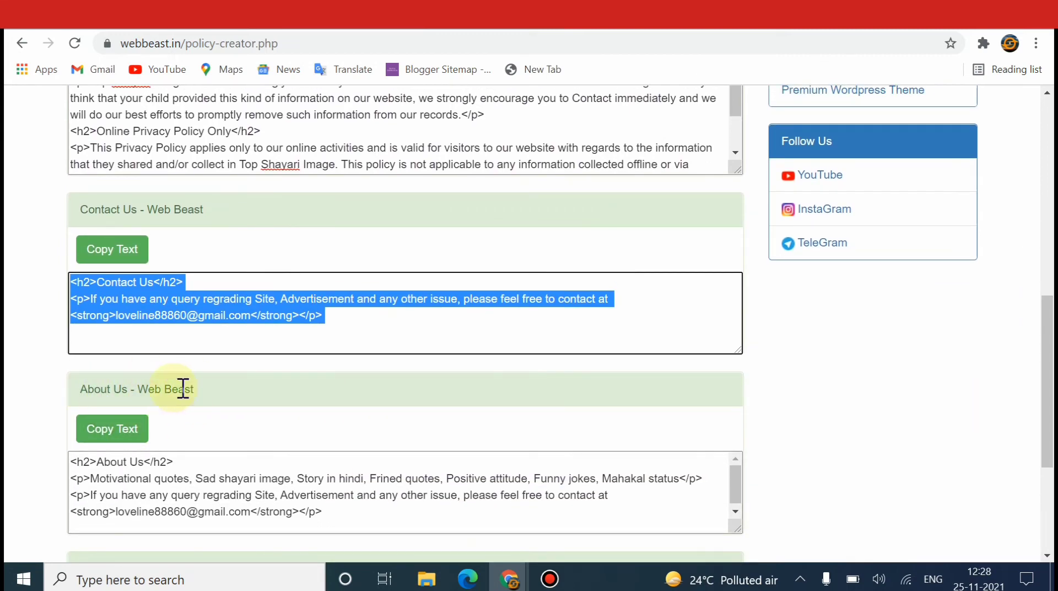
pyautogui.click(124, 435)
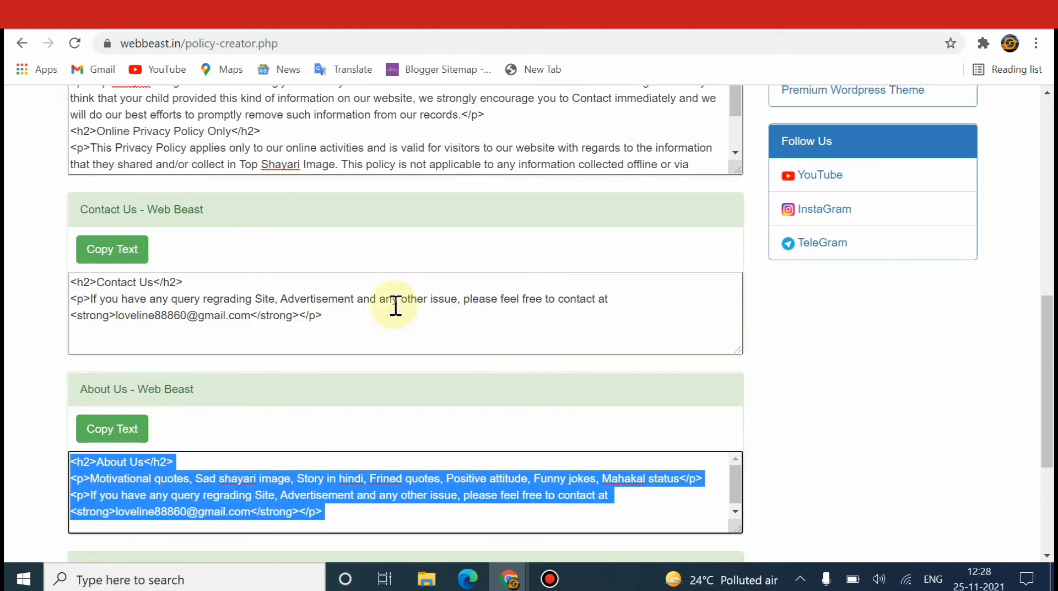
# - Return to Blogger, create a new page for the Top Shayari Image blog and show its editor in HTML view
pyautogui.click(99, 27)
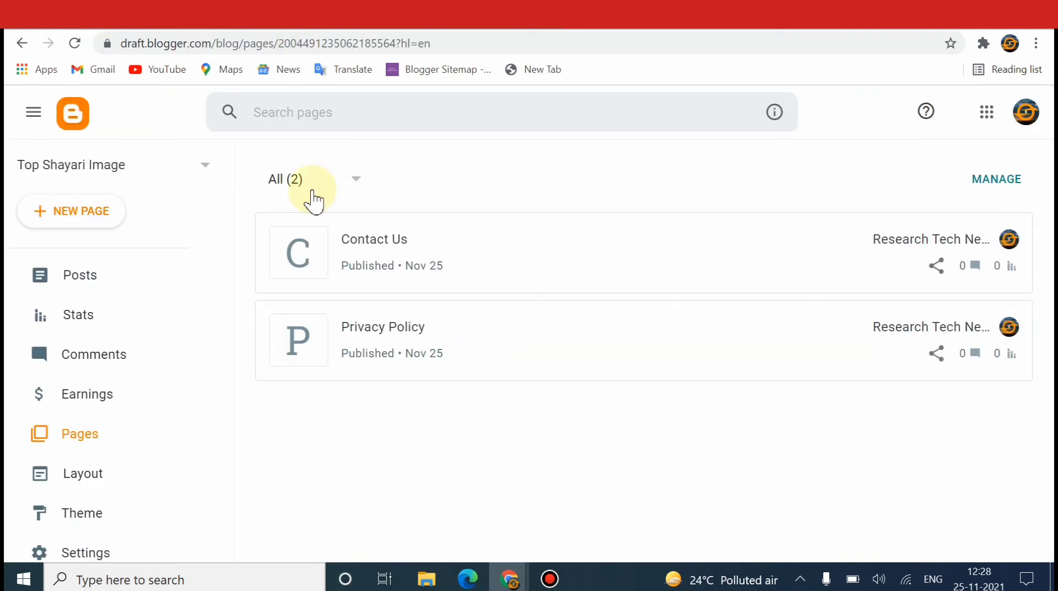
pyautogui.click(84, 215)
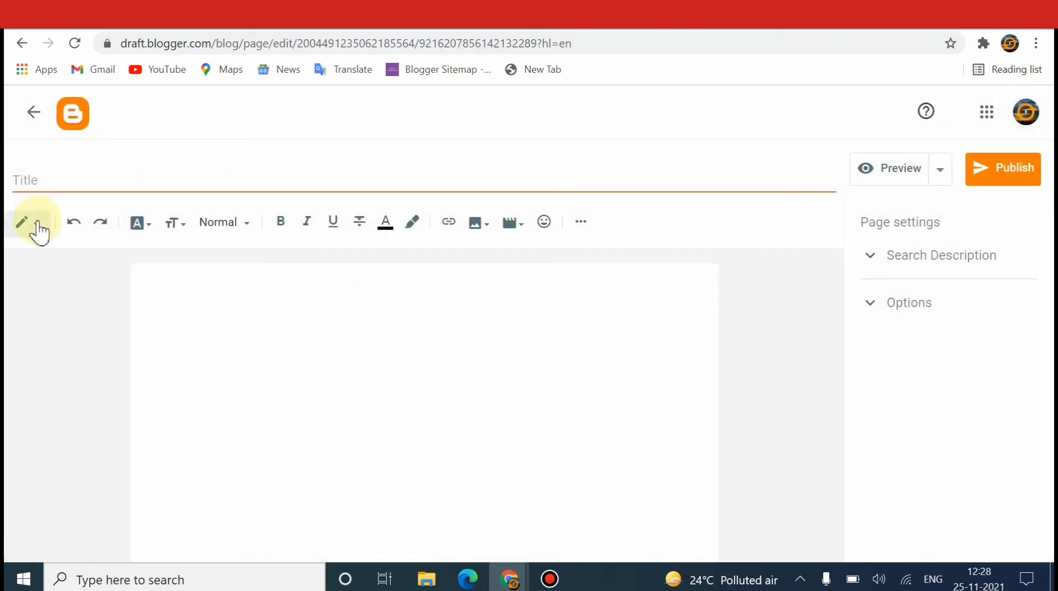
pyautogui.click(37, 223)
pyautogui.click(77, 193)
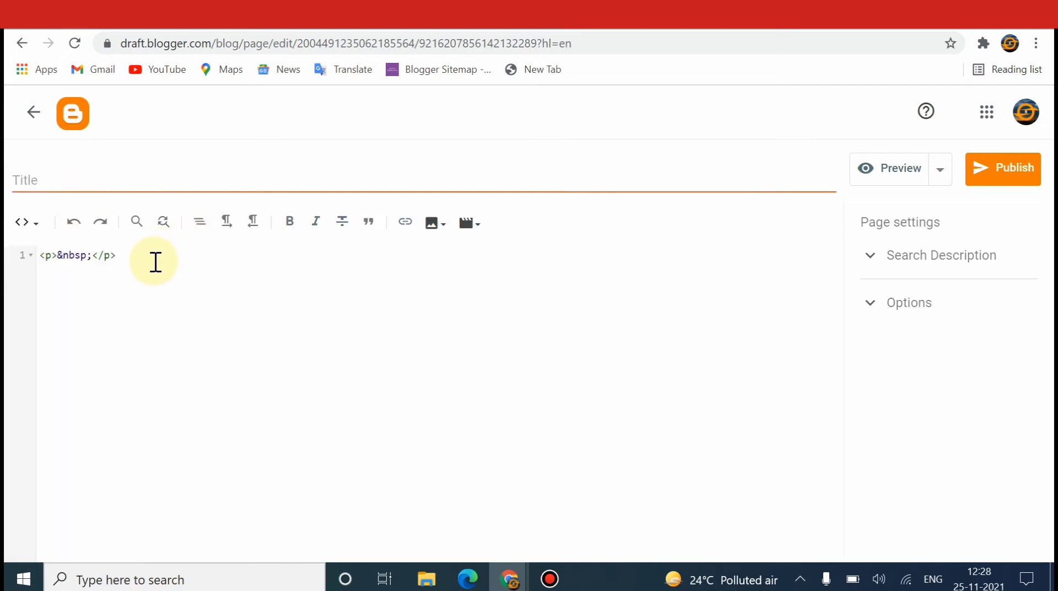
# - Replace the new page's placeholder HTML with the copied About Us code
pyautogui.click(155, 261)
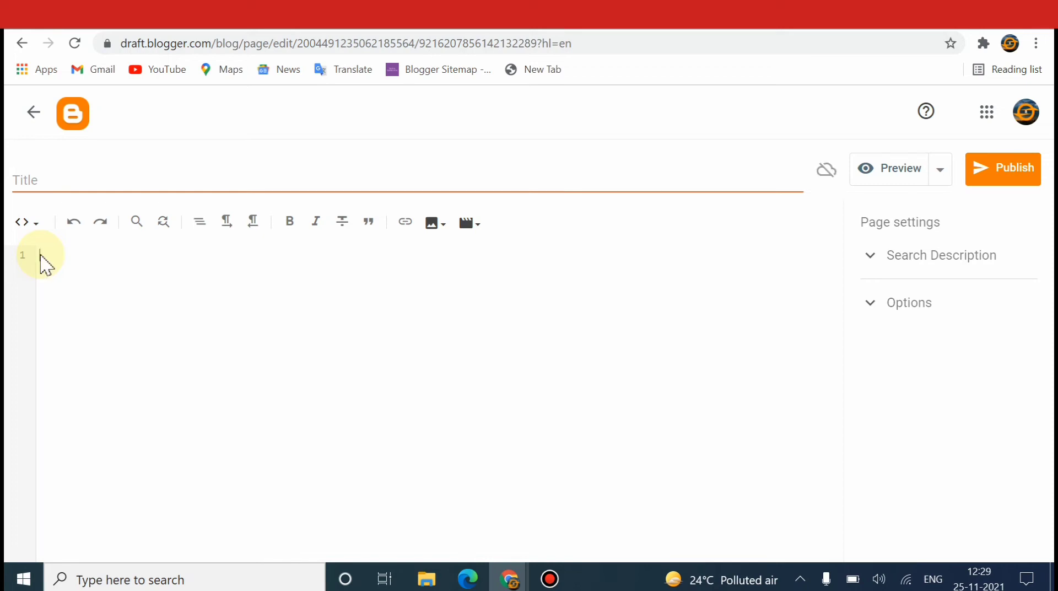
pyautogui.rightClick(44, 264)
pyautogui.click(102, 384)
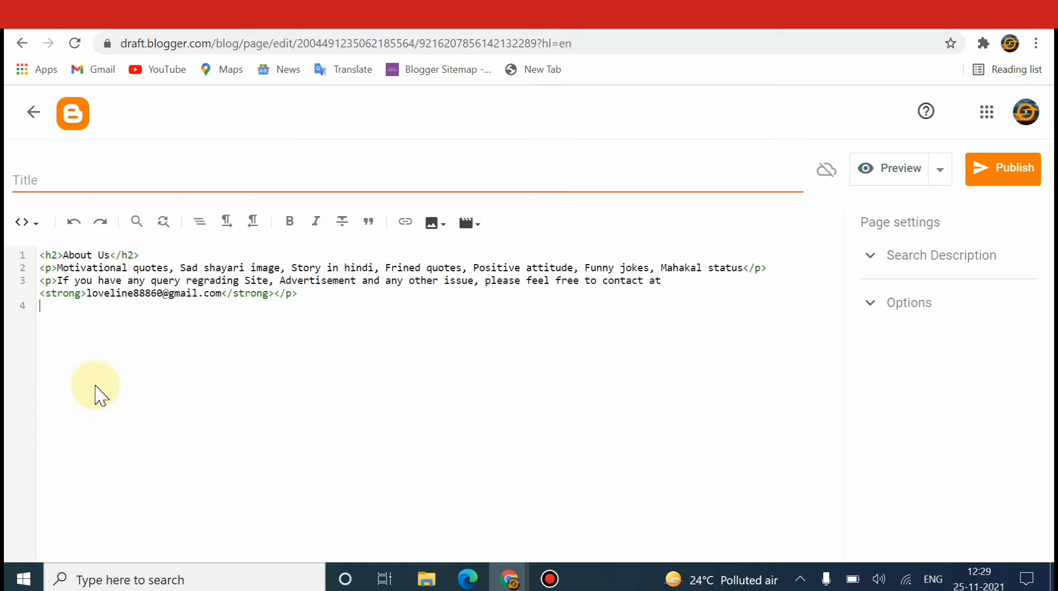
# - Show the page in Compose view and copy its "About Us" heading into the page title
pyautogui.click(37, 231)
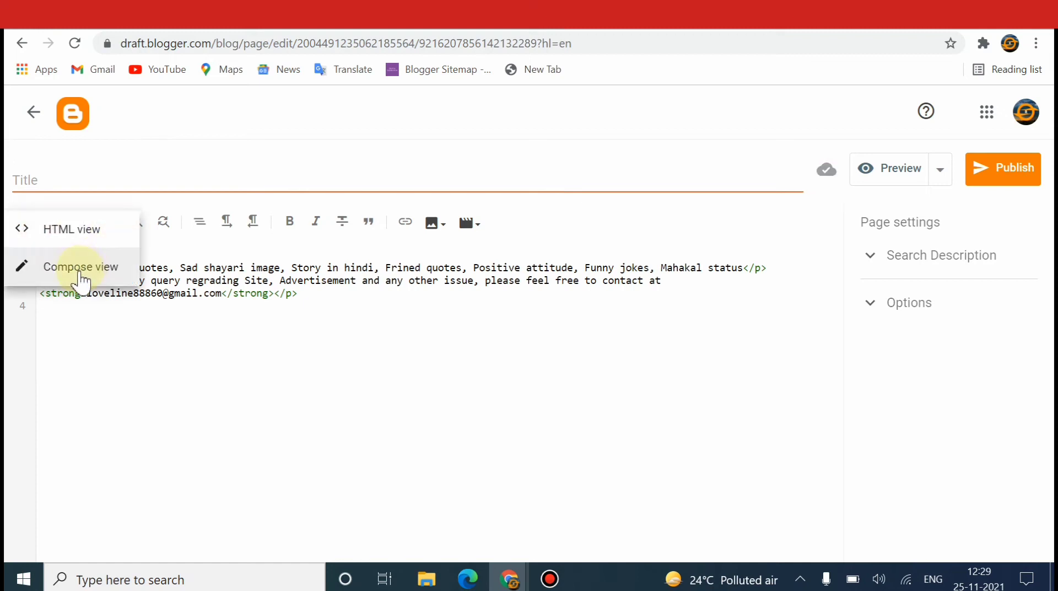
pyautogui.click(78, 269)
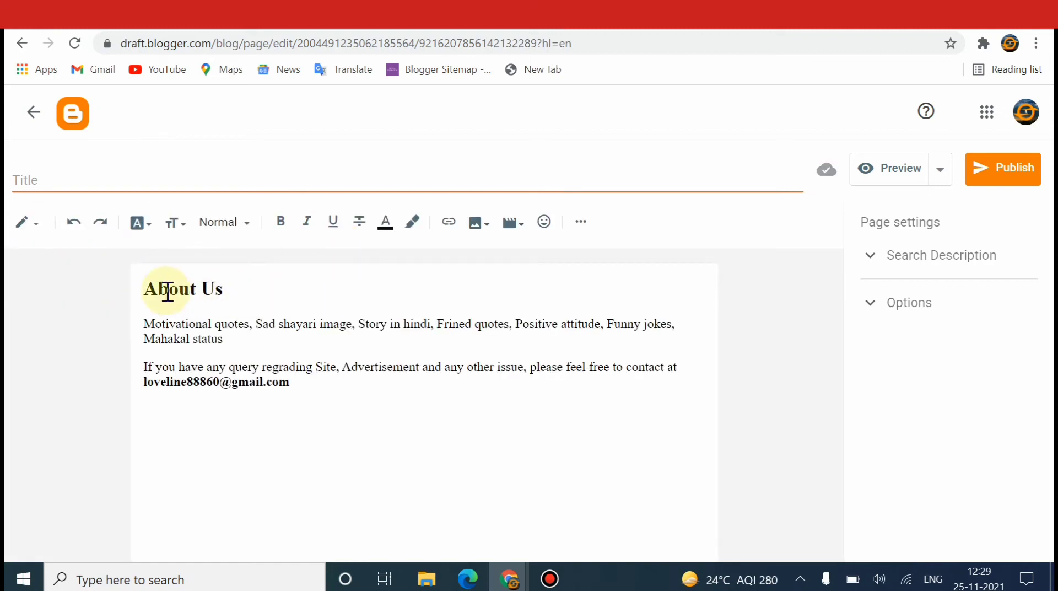
pyautogui.moveTo(150, 288); pyautogui.dragTo(272, 286)
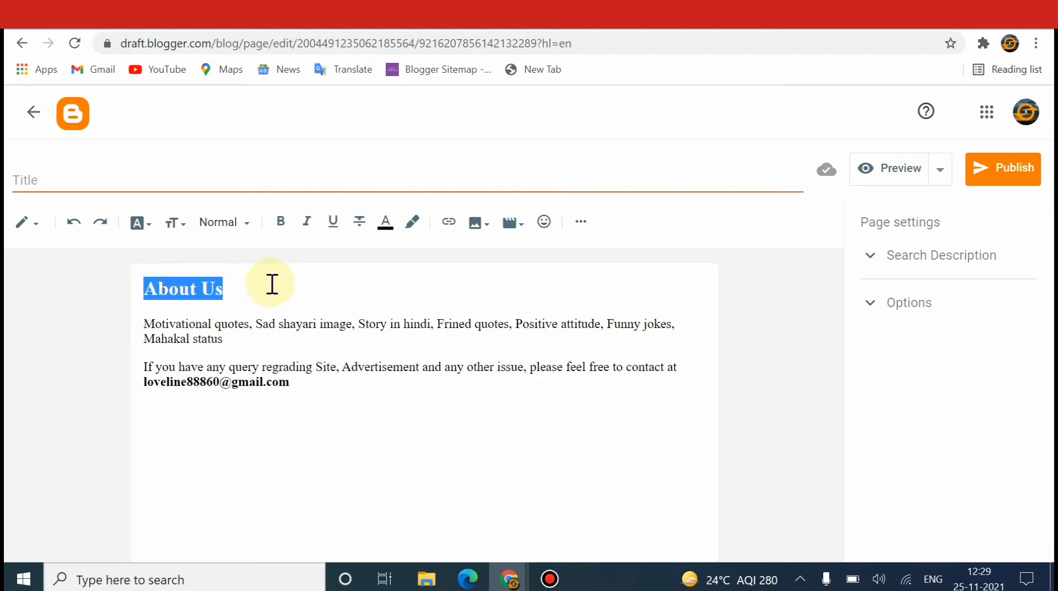
pyautogui.rightClick(272, 284)
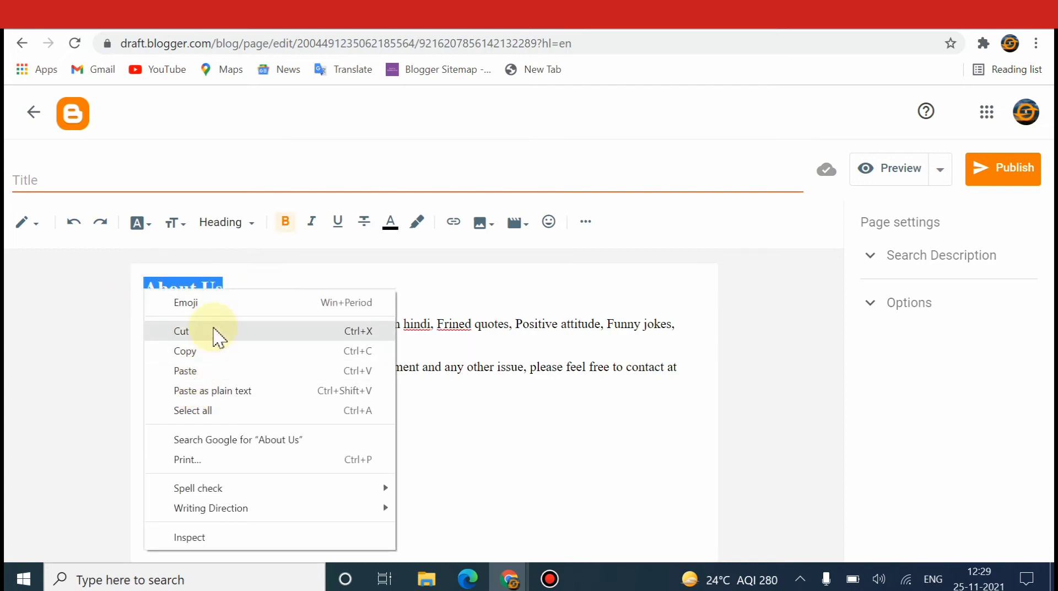
pyautogui.click(218, 352)
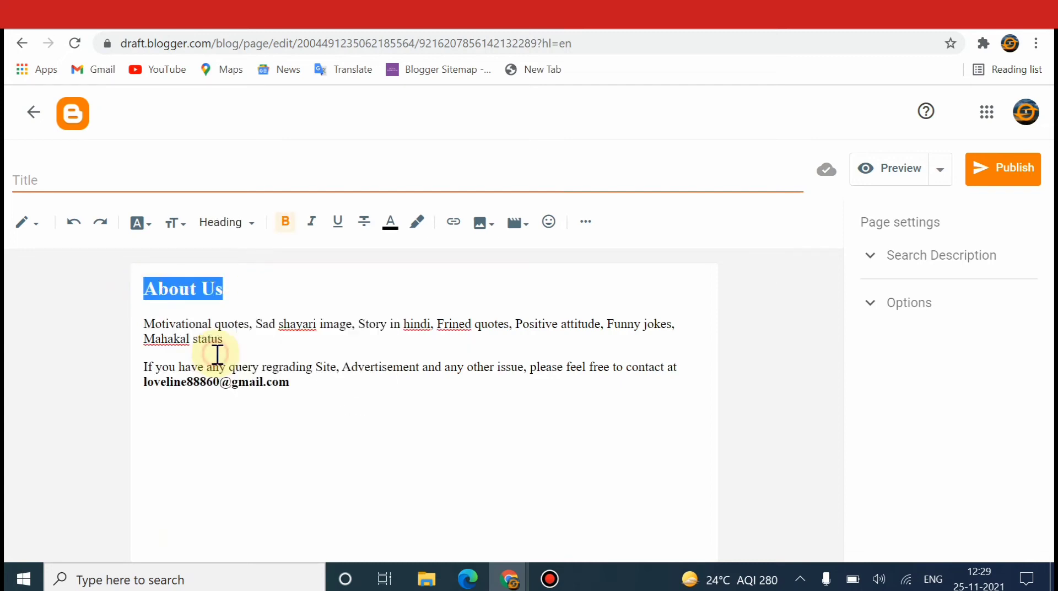
pyautogui.click(72, 186)
pyautogui.rightClick(72, 186)
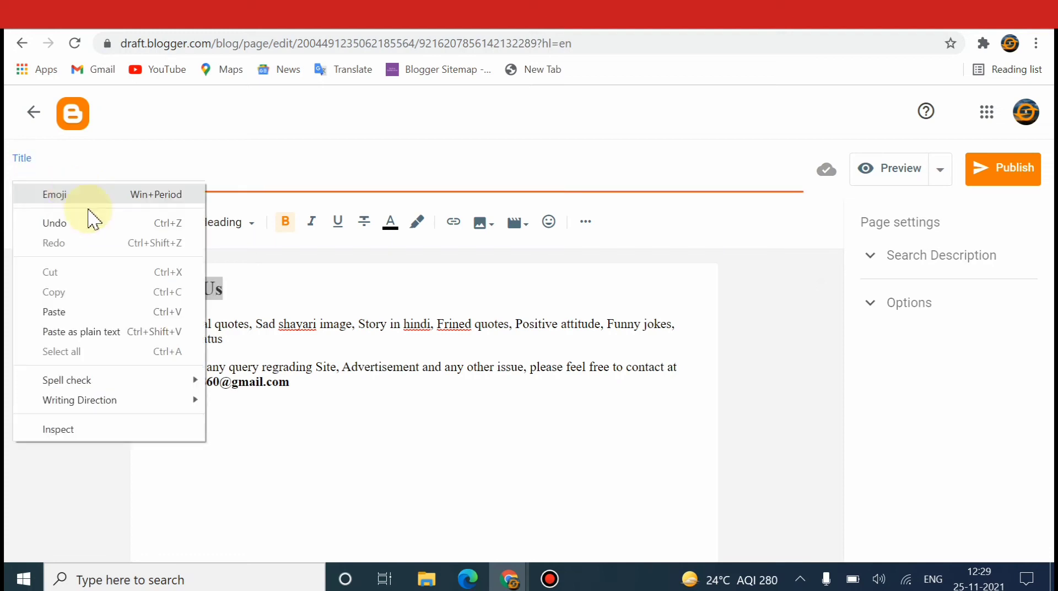
pyautogui.click(61, 312)
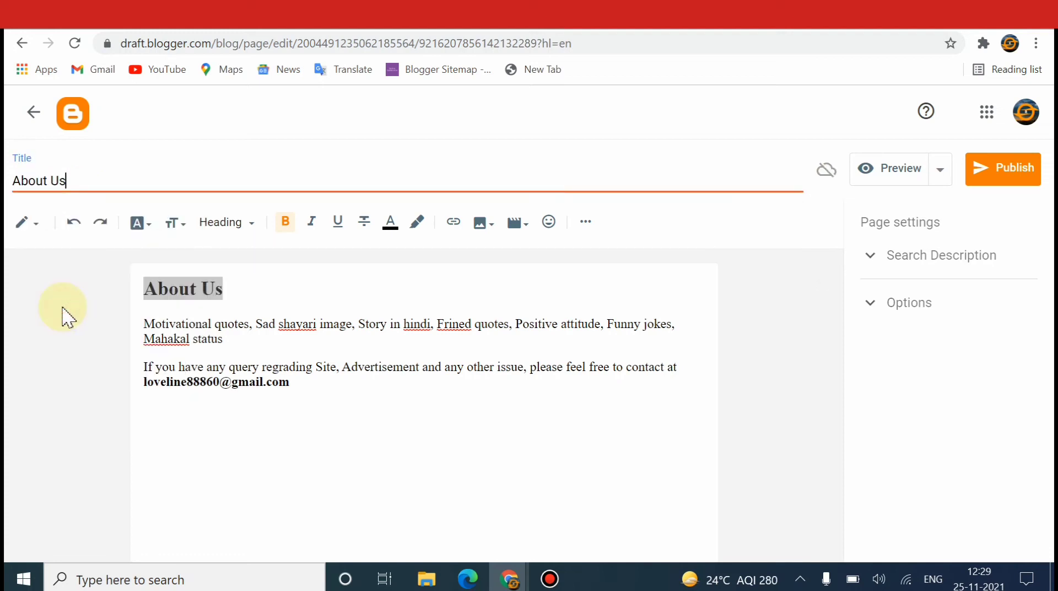
pyautogui.click(239, 288)
pyautogui.click(239, 288)
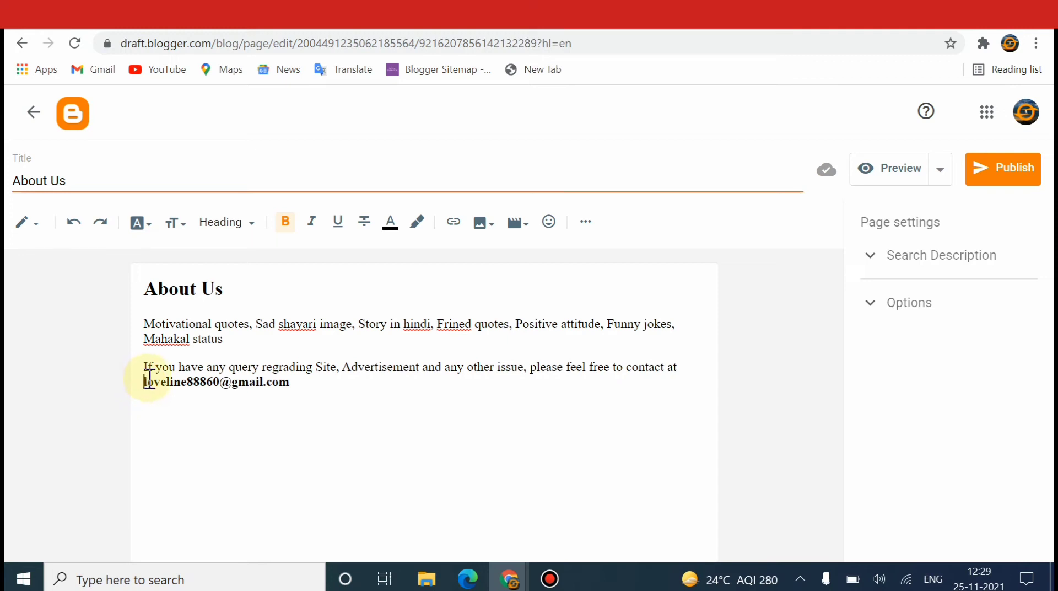
# - Turn the contact e-mail address in the About Us text into a link to that address
pyautogui.moveTo(146, 381); pyautogui.dragTo(355, 392)
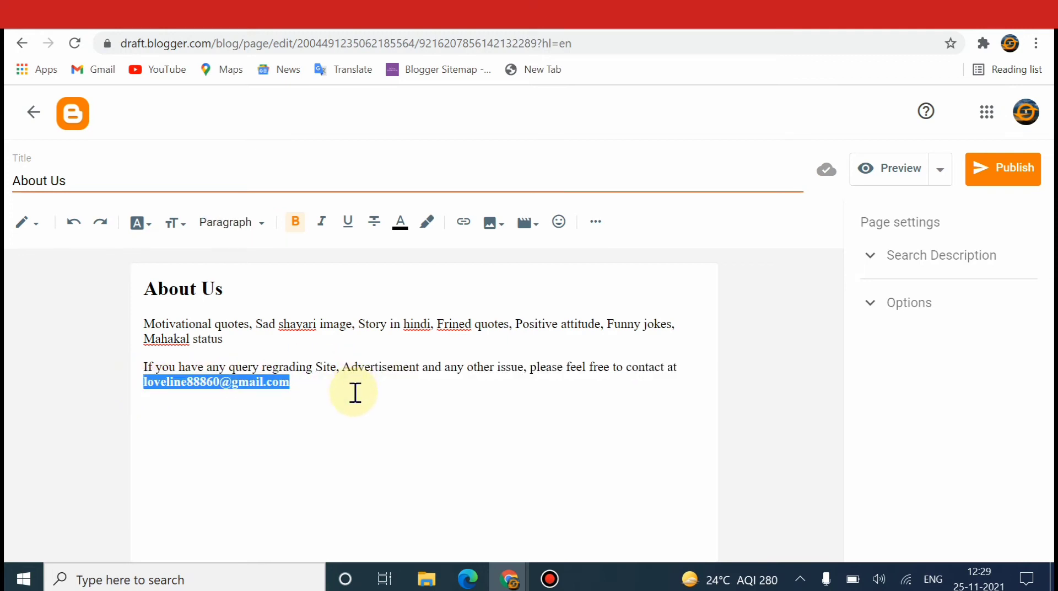
pyautogui.click(463, 232)
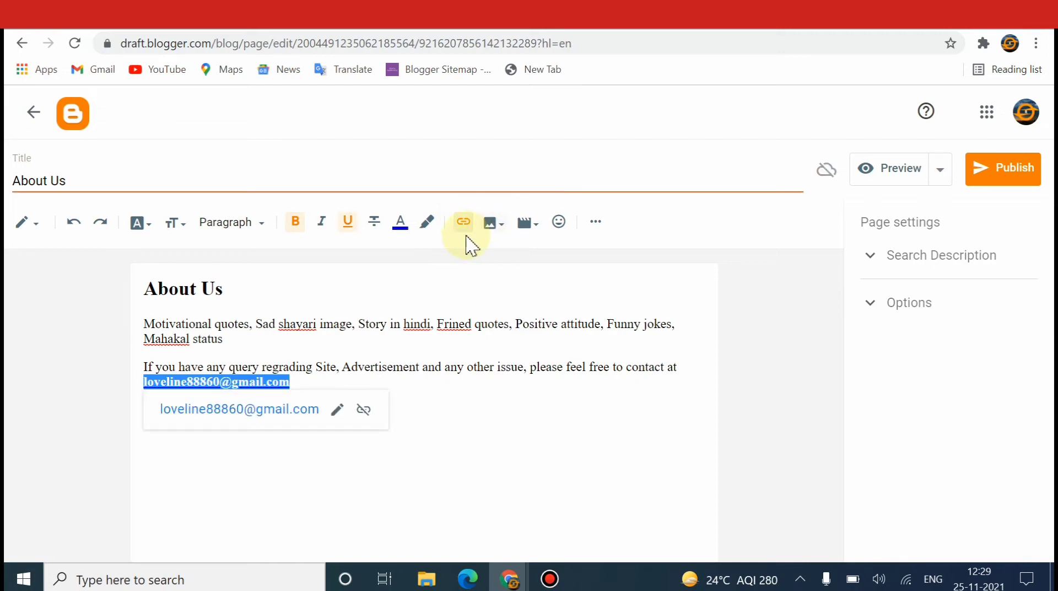
pyautogui.click(464, 227)
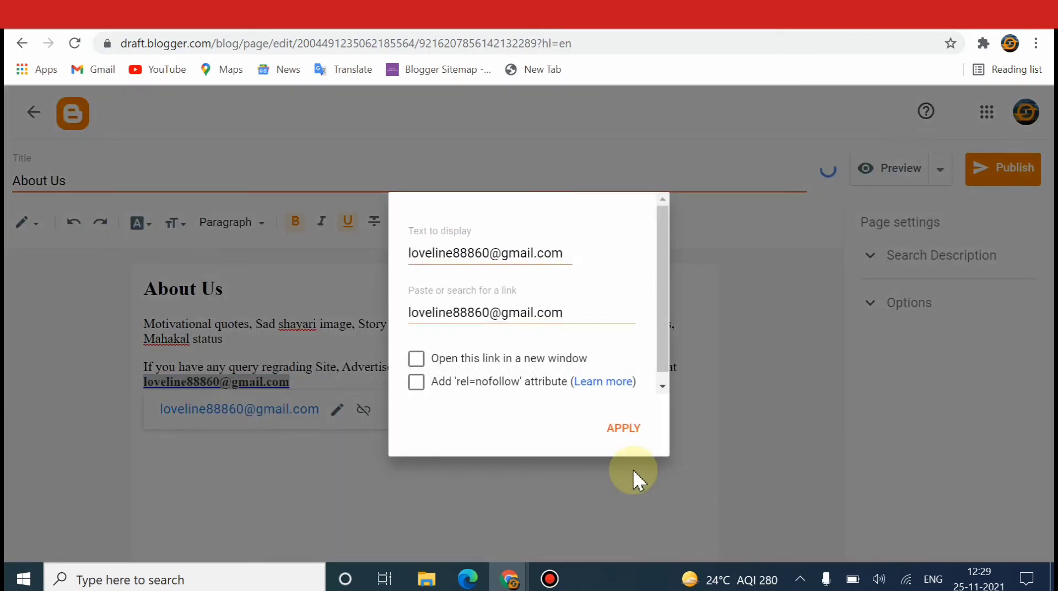
pyautogui.click(618, 431)
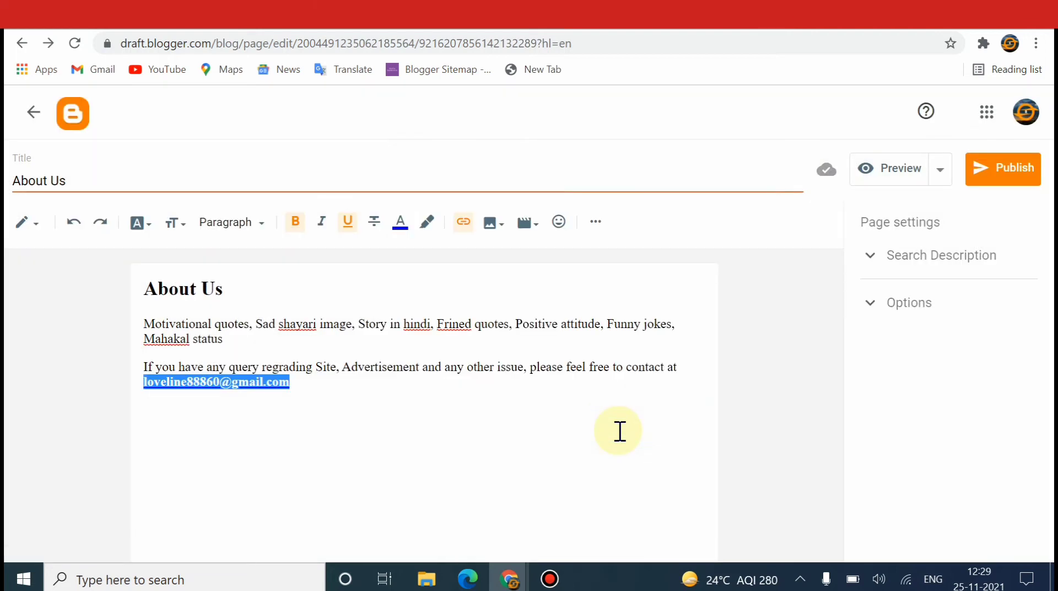
# - Deselect the e-mail link and publish the About Us page, confirming the publication
pyautogui.click(529, 424)
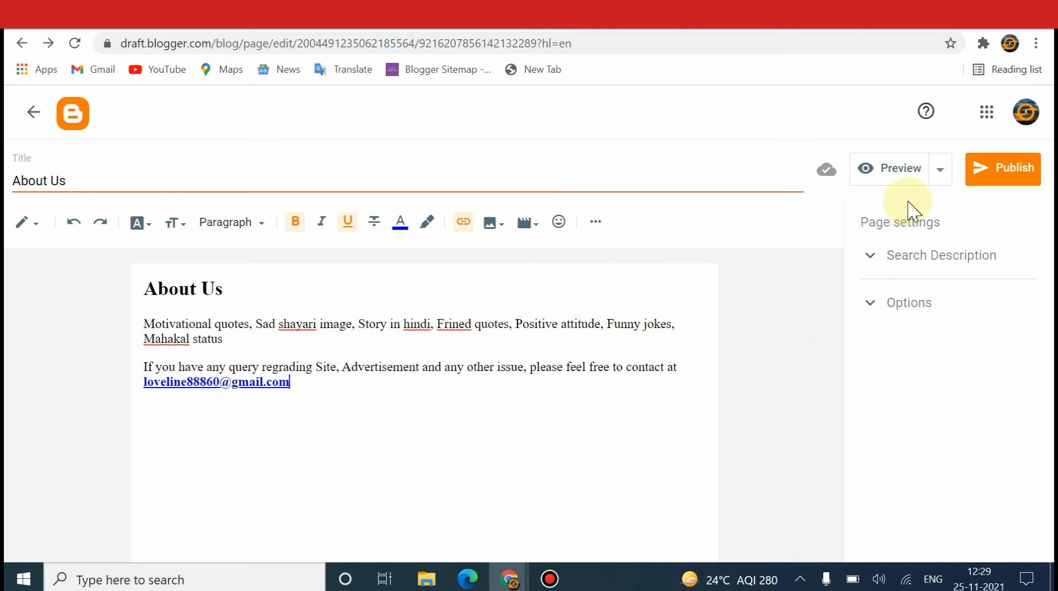
pyautogui.click(1006, 183)
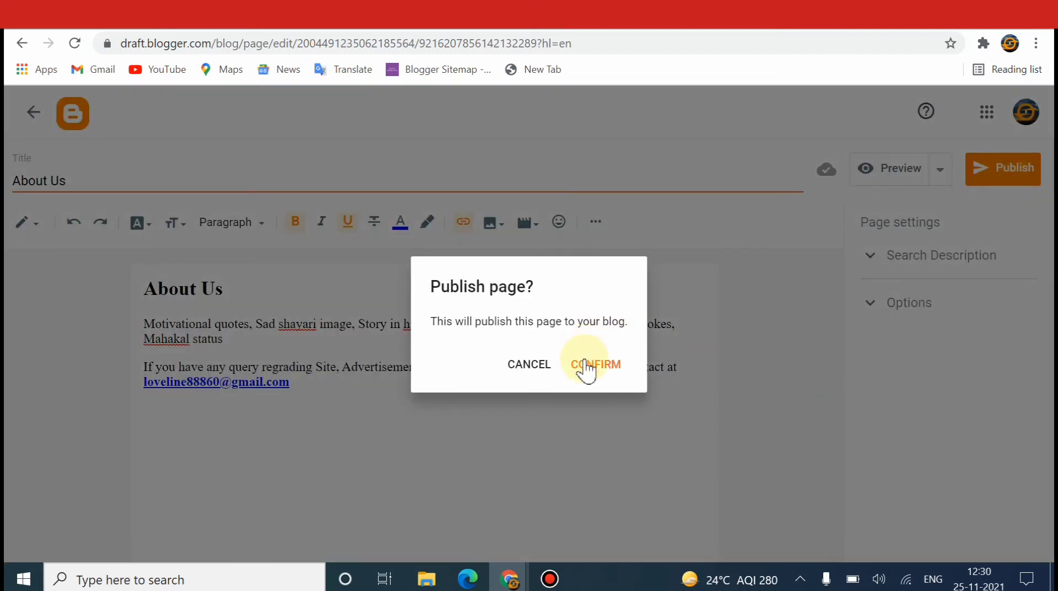
pyautogui.click(586, 367)
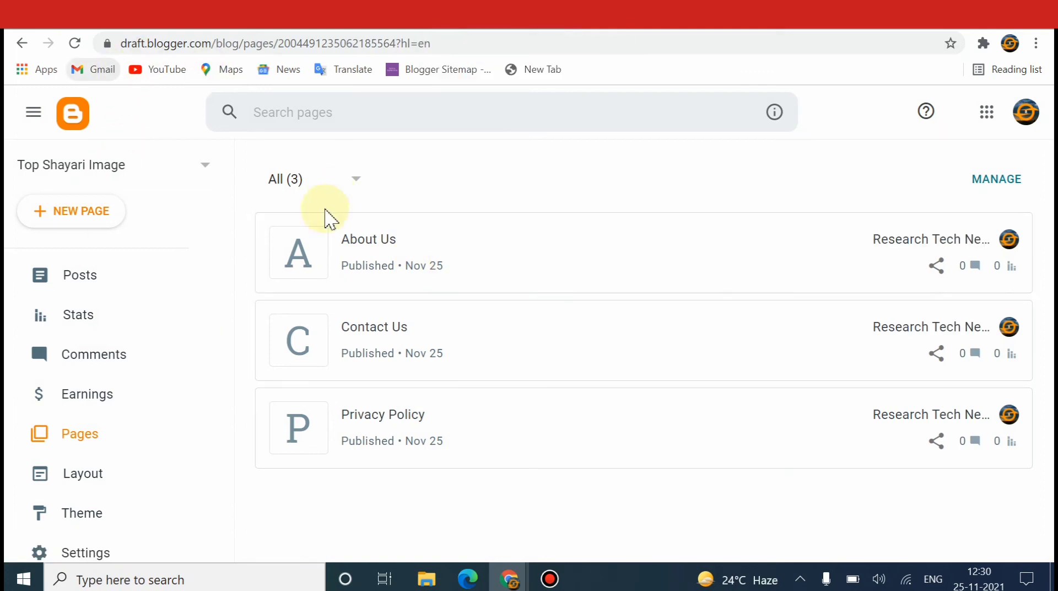
# - Go to the Top Shayari Image blog's layout and open the Footer Menu Widget's link list for editing
pyautogui.click(461, 24)
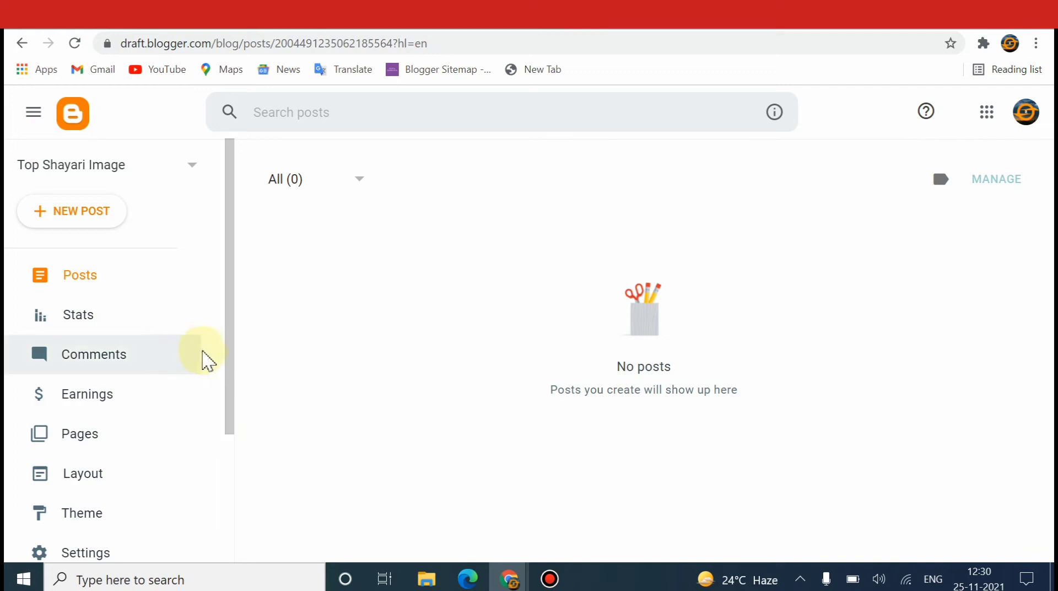
pyautogui.moveTo(230, 364); pyautogui.dragTo(215, 470)
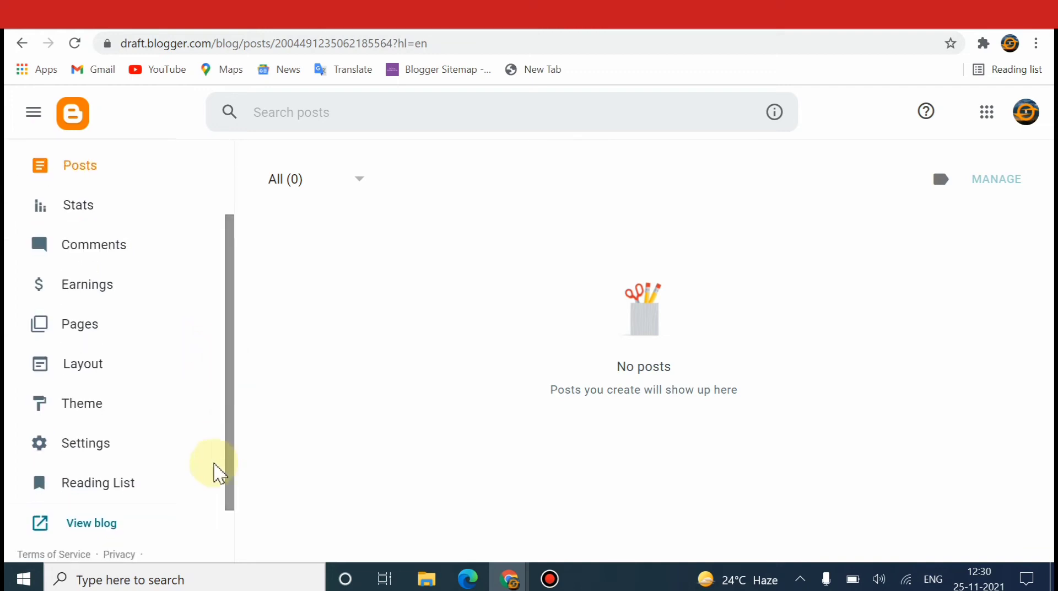
pyautogui.click(87, 366)
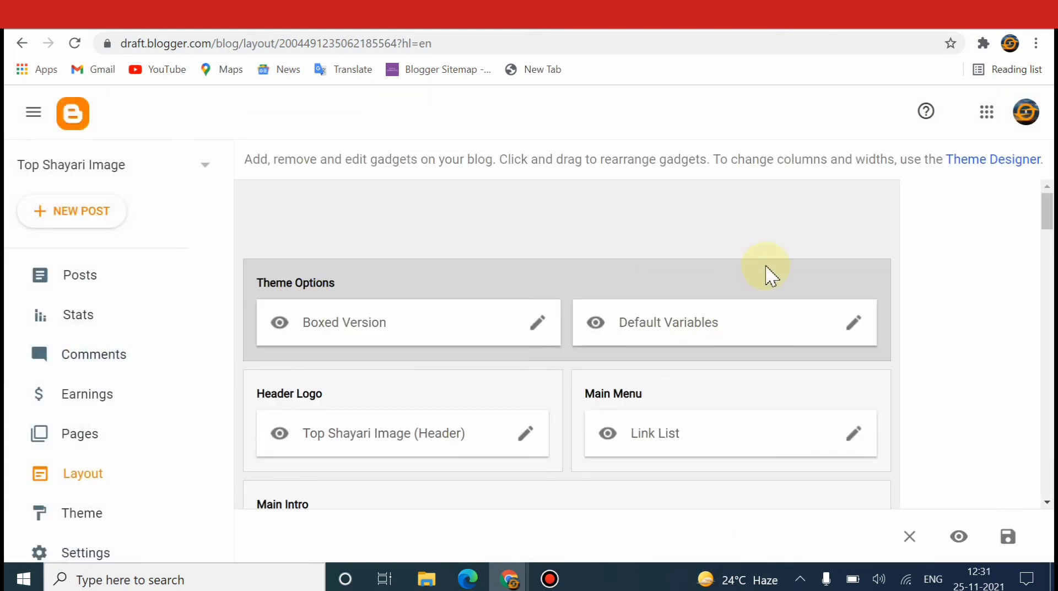
pyautogui.moveTo(1047, 224); pyautogui.dragTo(1050, 502)
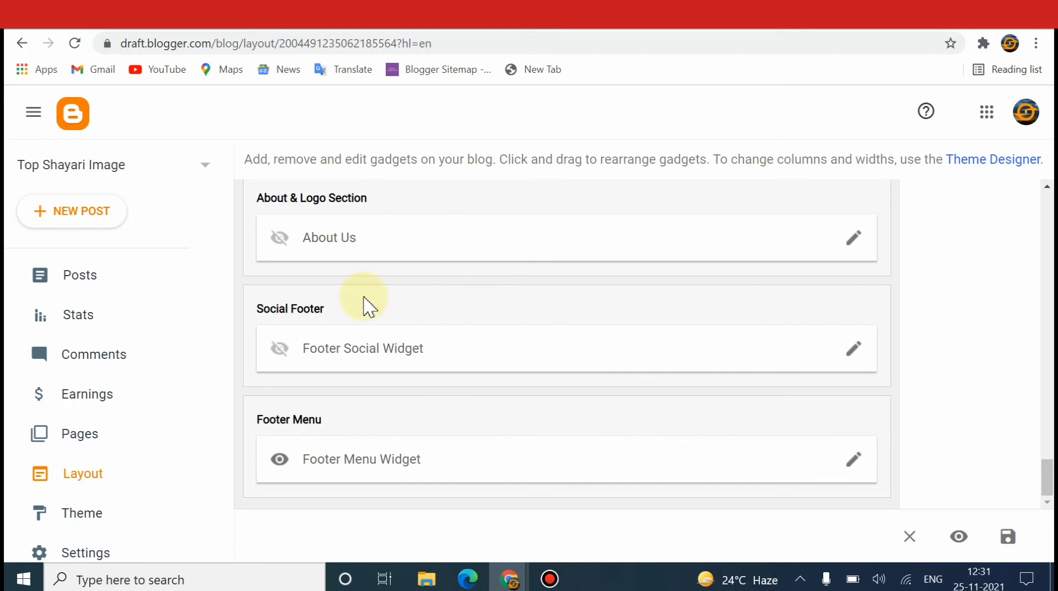
pyautogui.moveTo(1047, 477); pyautogui.dragTo(1048, 504)
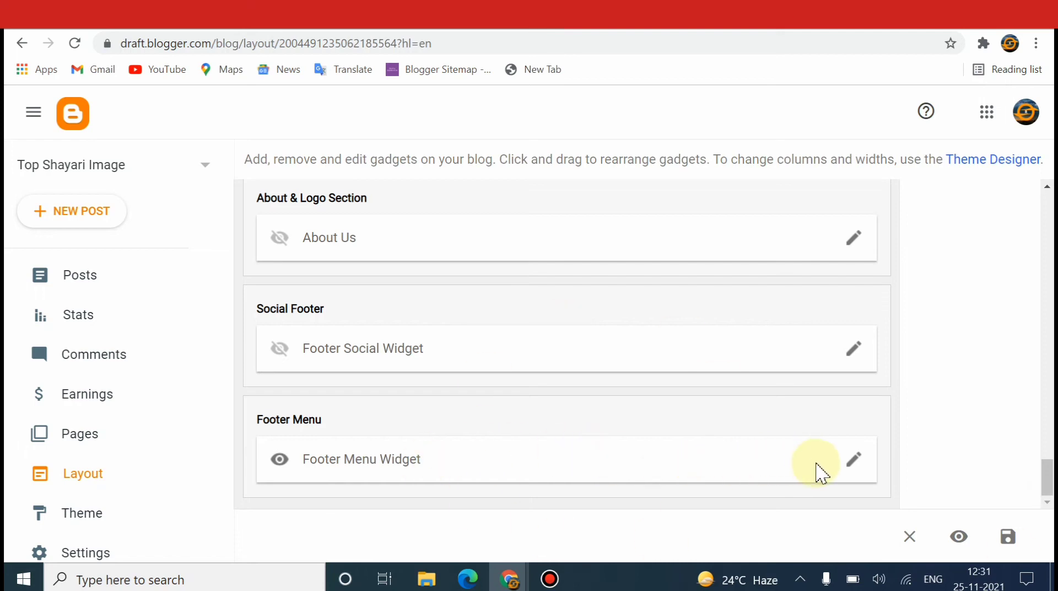
pyautogui.click(853, 467)
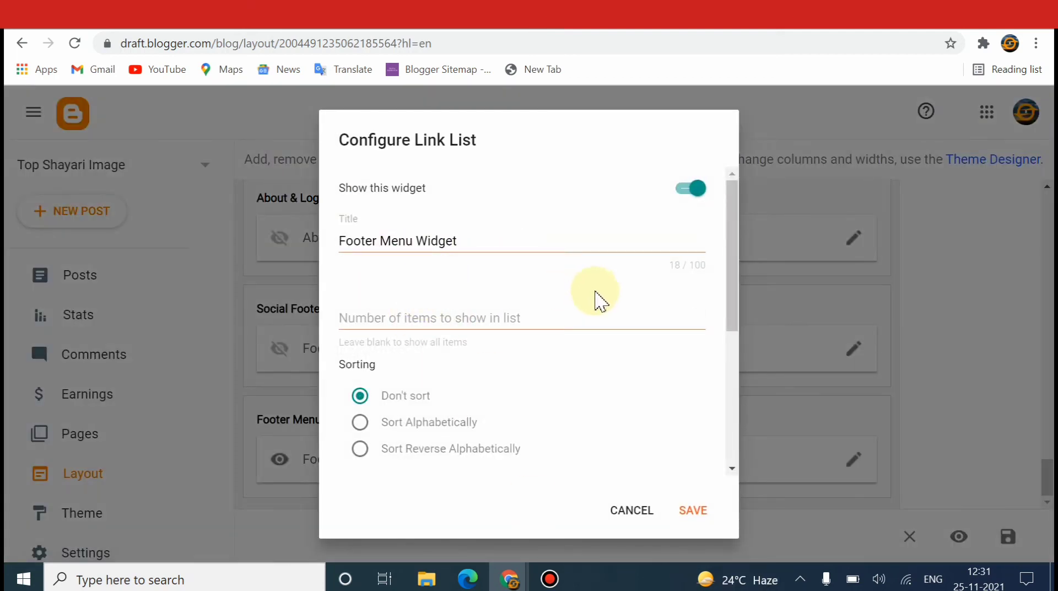
pyautogui.moveTo(733, 264); pyautogui.dragTo(733, 237)
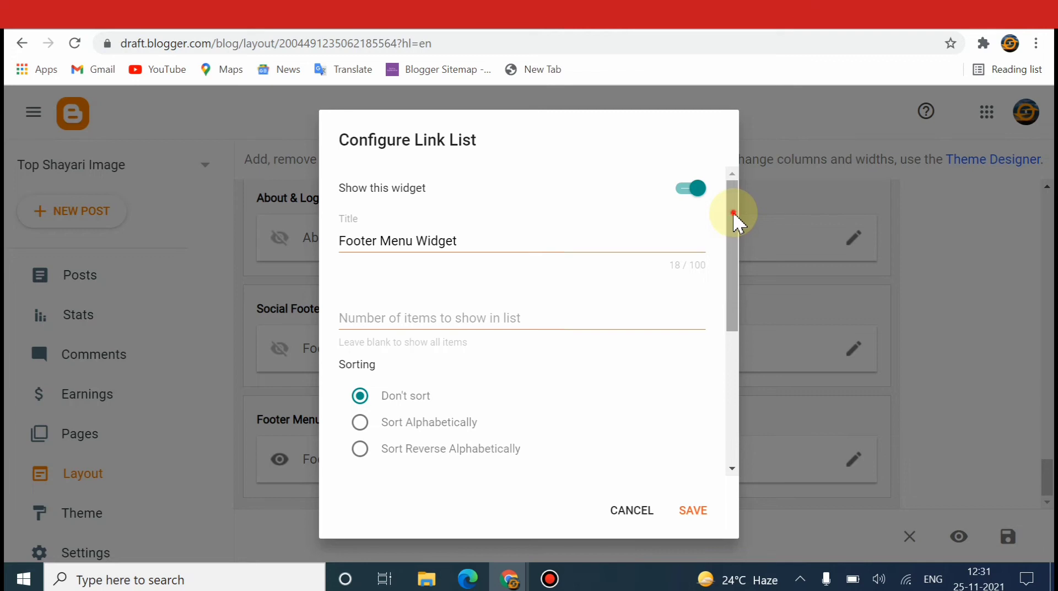
pyautogui.moveTo(735, 216); pyautogui.dragTo(728, 354)
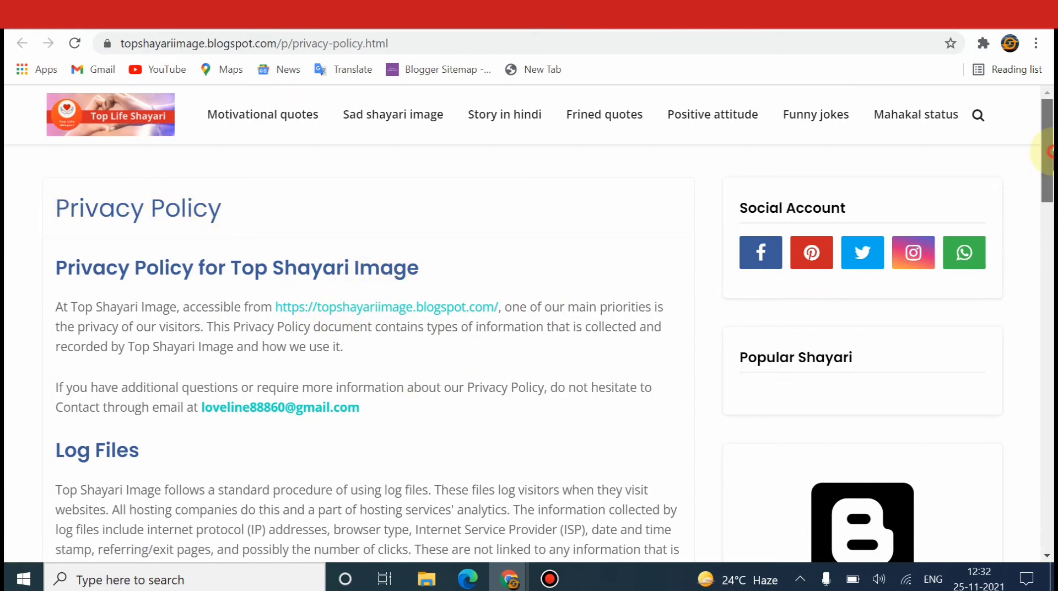
# - Copy the address of the published Privacy Policy page
pyautogui.moveTo(1052, 152); pyautogui.dragTo(1050, 115)
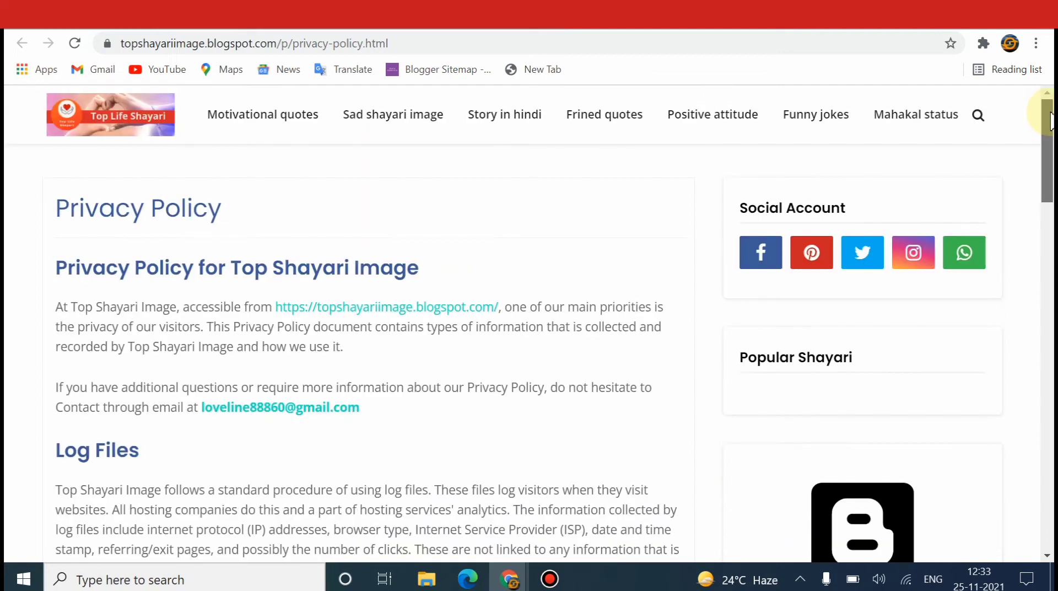
pyautogui.click(408, 43)
pyautogui.rightClick(409, 45)
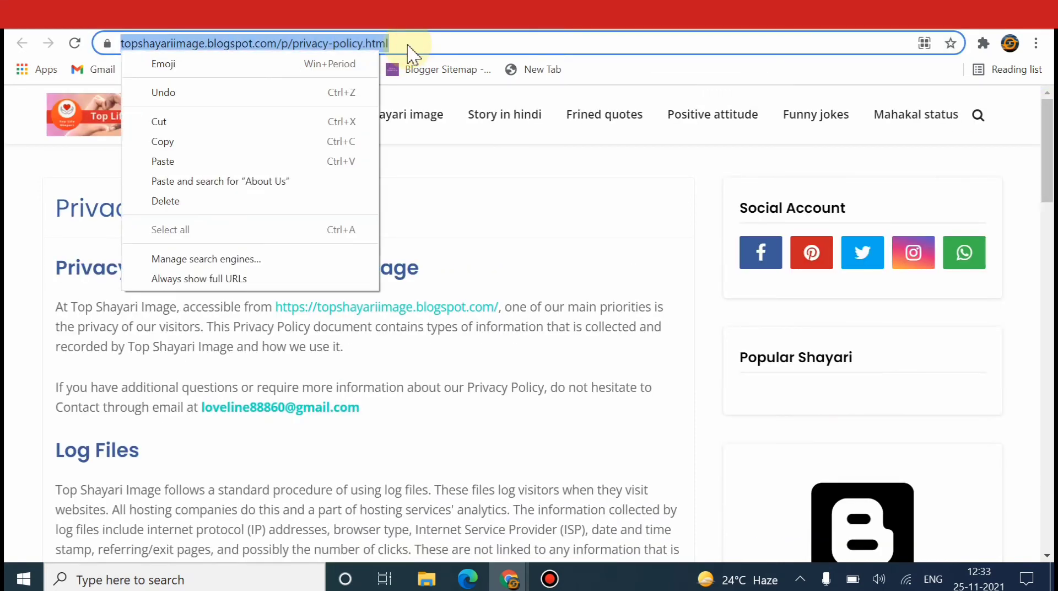
pyautogui.click(223, 142)
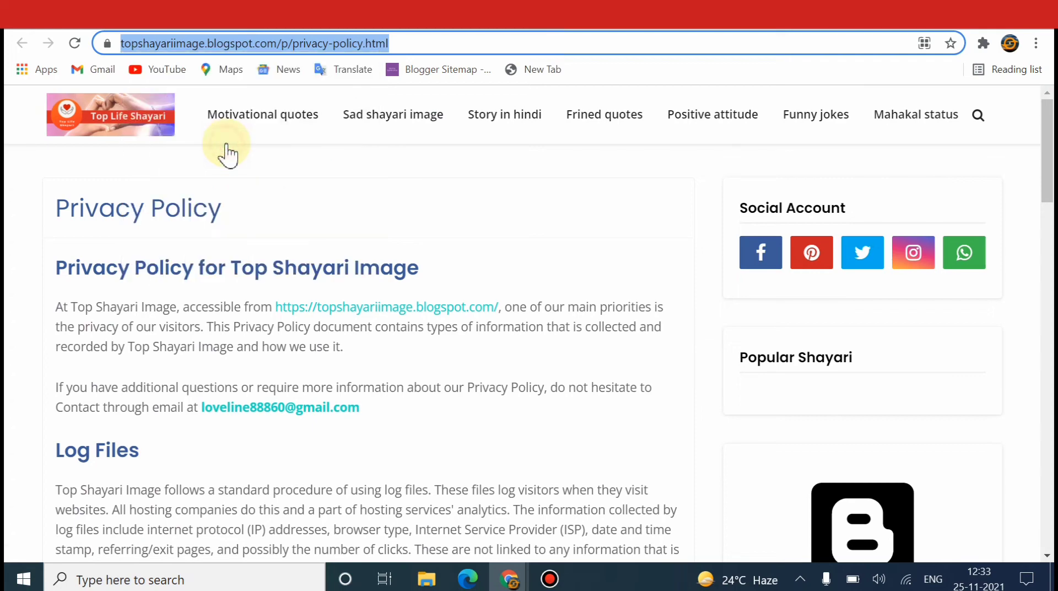
# - Replace the footer menu's Privacy Policy link URL with the copied topshayariimage.blogspot.com/p/privacy-policy.html address and save the item
pyautogui.click(474, 26)
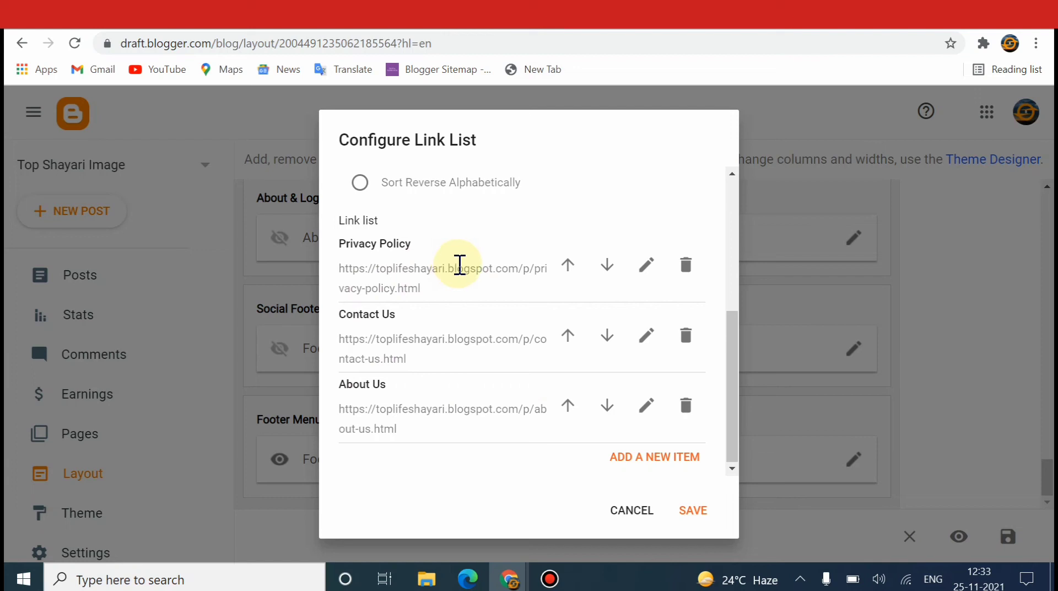
pyautogui.click(645, 267)
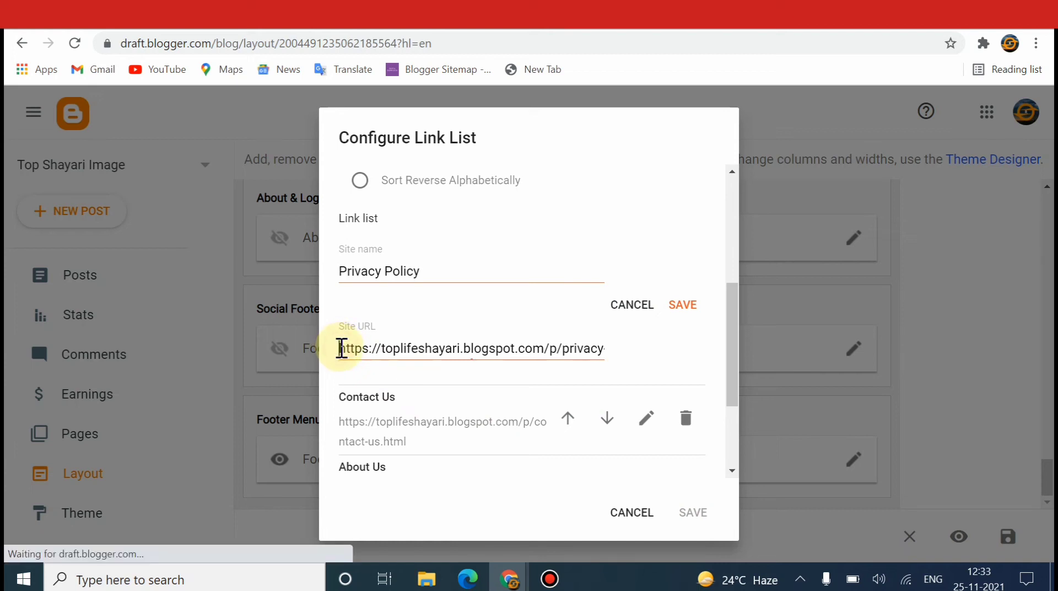
pyautogui.moveTo(342, 349); pyautogui.dragTo(636, 359)
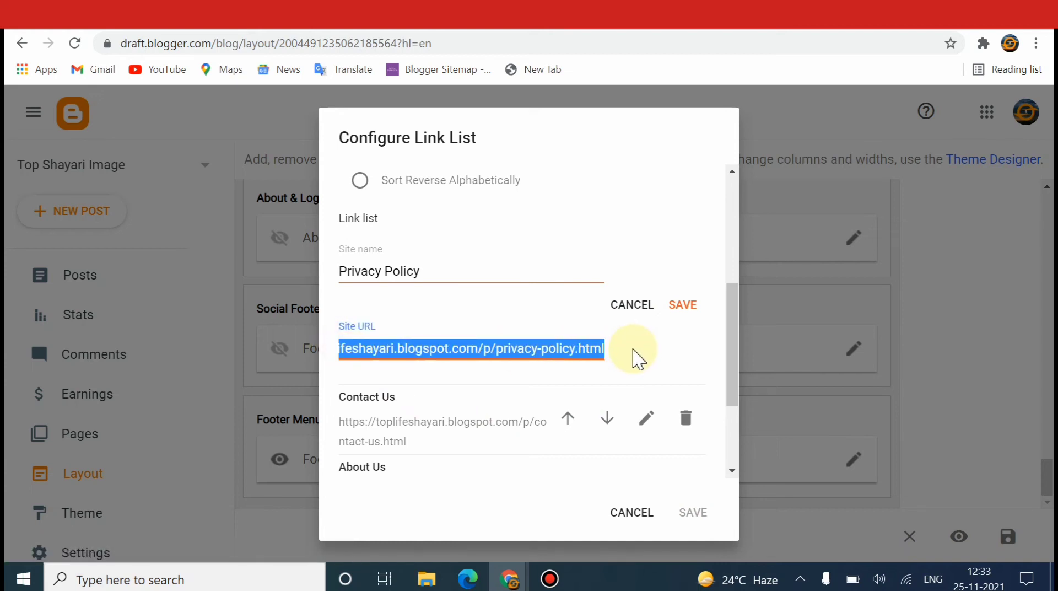
pyautogui.press('BackSpace')
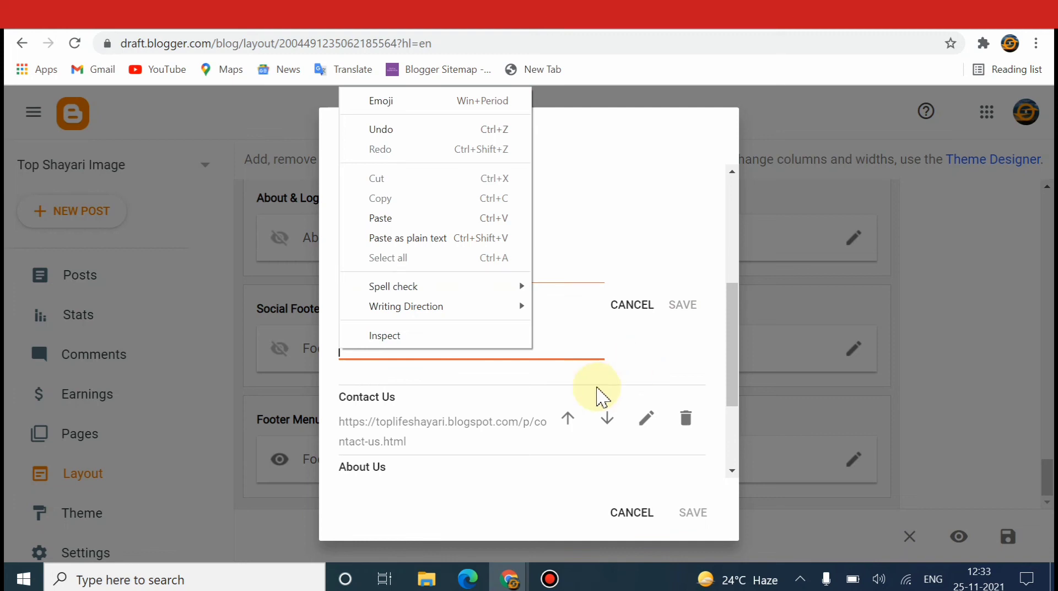
pyautogui.click(394, 218)
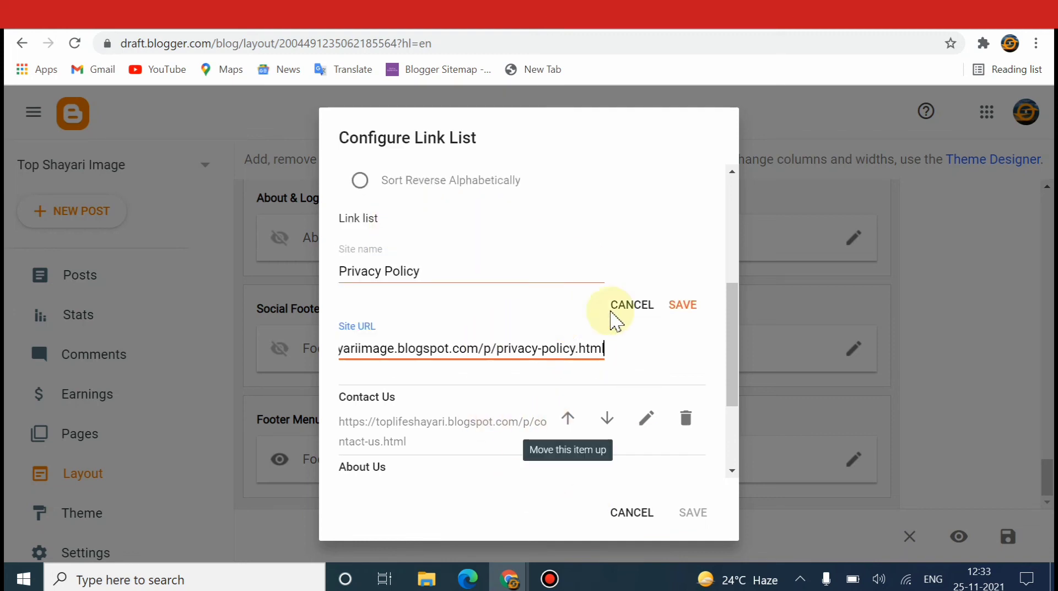
pyautogui.click(690, 305)
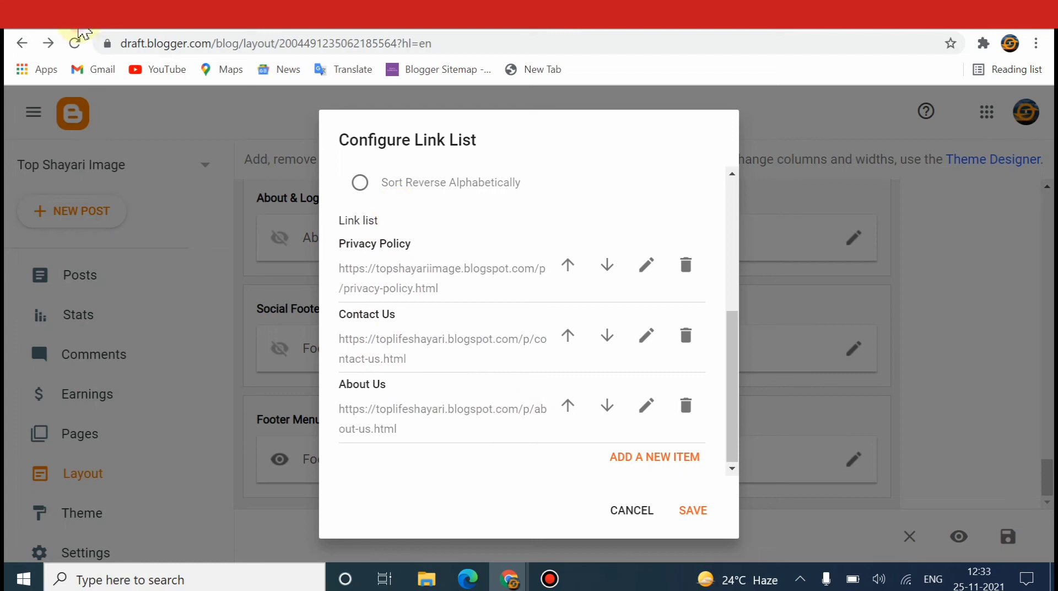
# - View the published Contact Us page from the blog's page list and copy its address
pyautogui.hotkey('alt', 'Right')
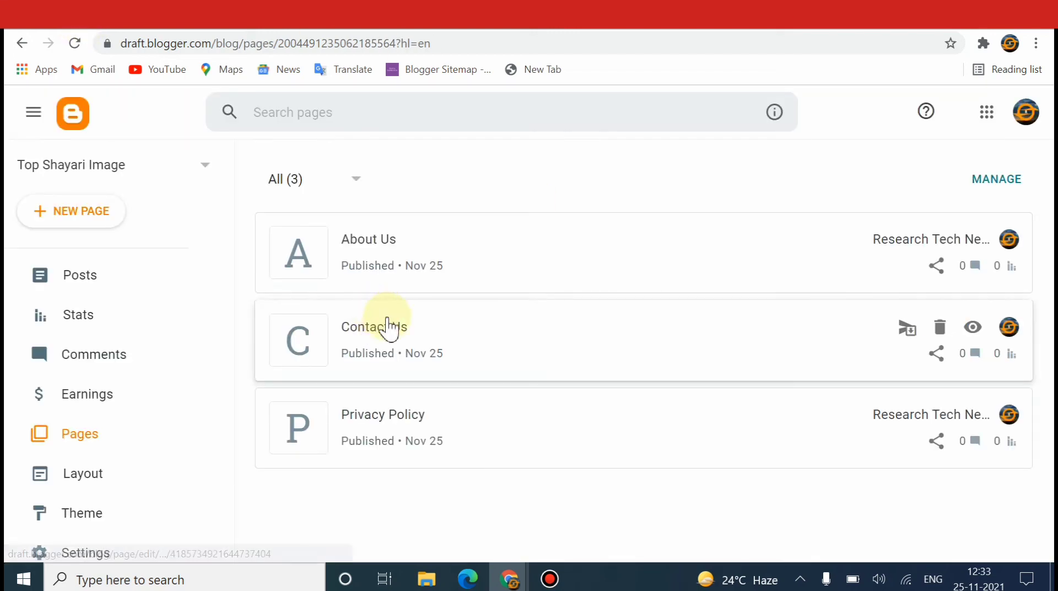
pyautogui.click(974, 327)
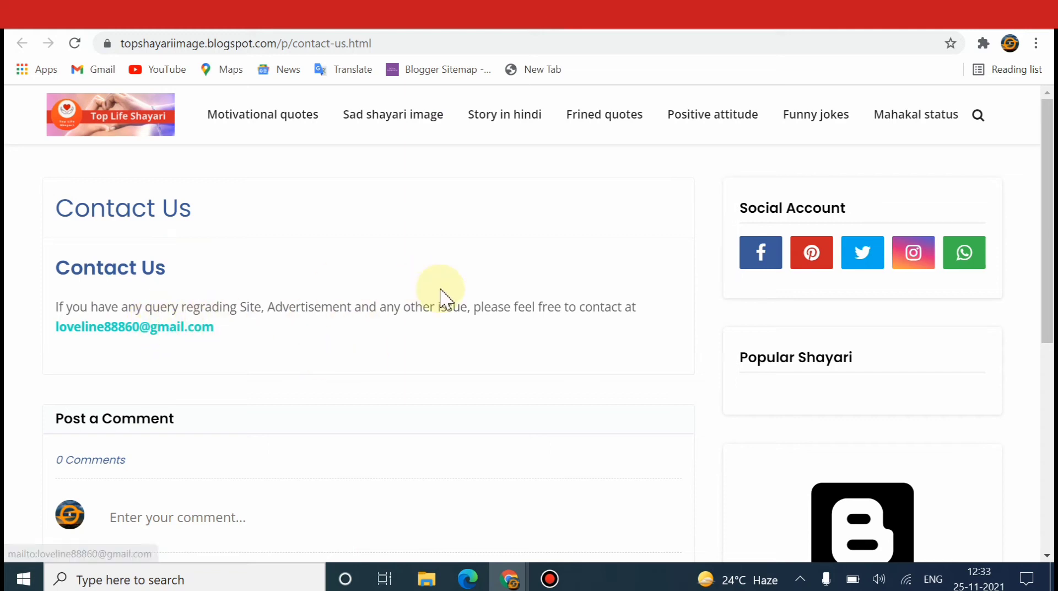
pyautogui.click(396, 46)
pyautogui.doubleClick(396, 46)
pyautogui.rightClick(396, 47)
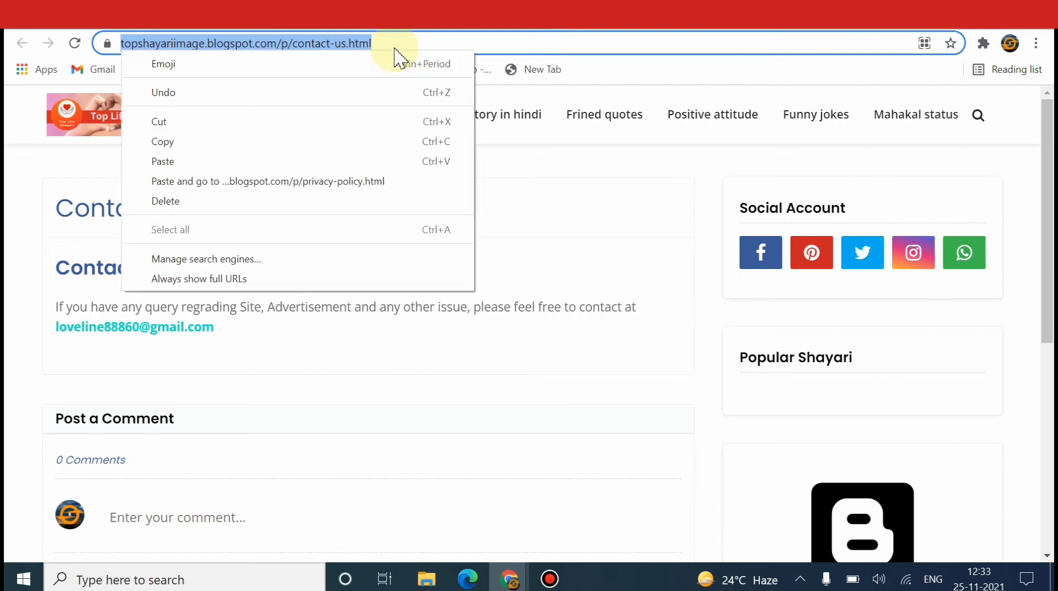
pyautogui.click(206, 144)
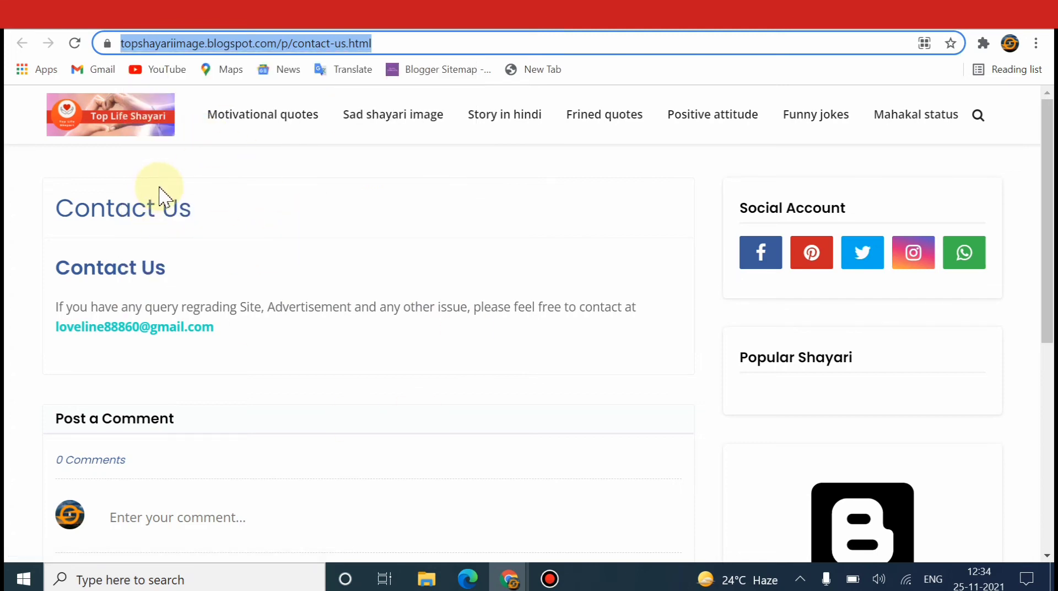
# - Replace the footer menu's Contact Us link URL with the copied topshayariimage.blogspot.com/p/contact-us.html address and save the item
pyautogui.click(494, 29)
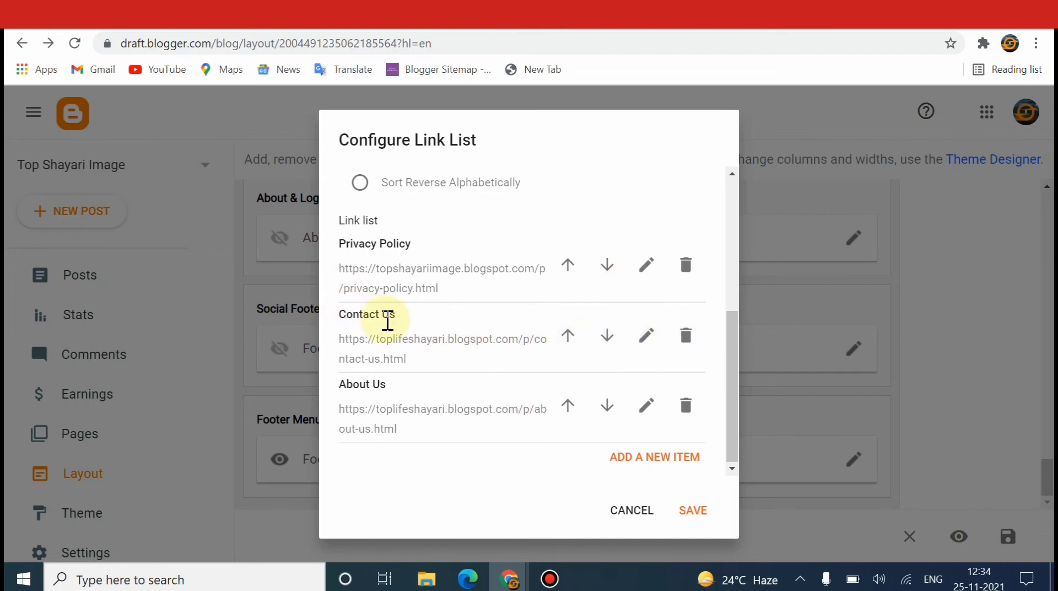
pyautogui.click(647, 335)
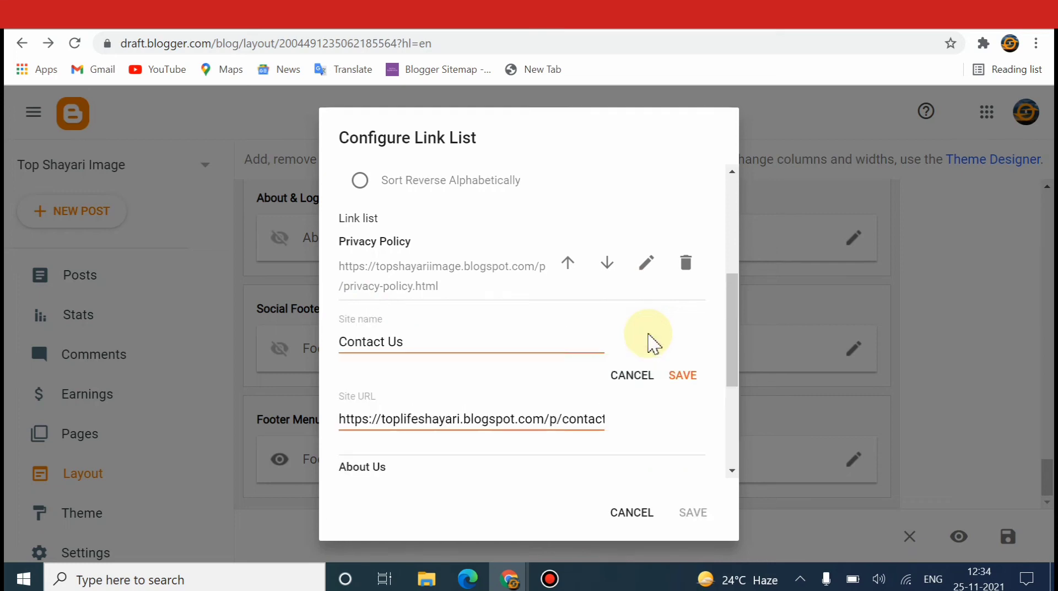
pyautogui.doubleClick(344, 418)
pyautogui.moveTo(343, 418); pyautogui.dragTo(602, 444)
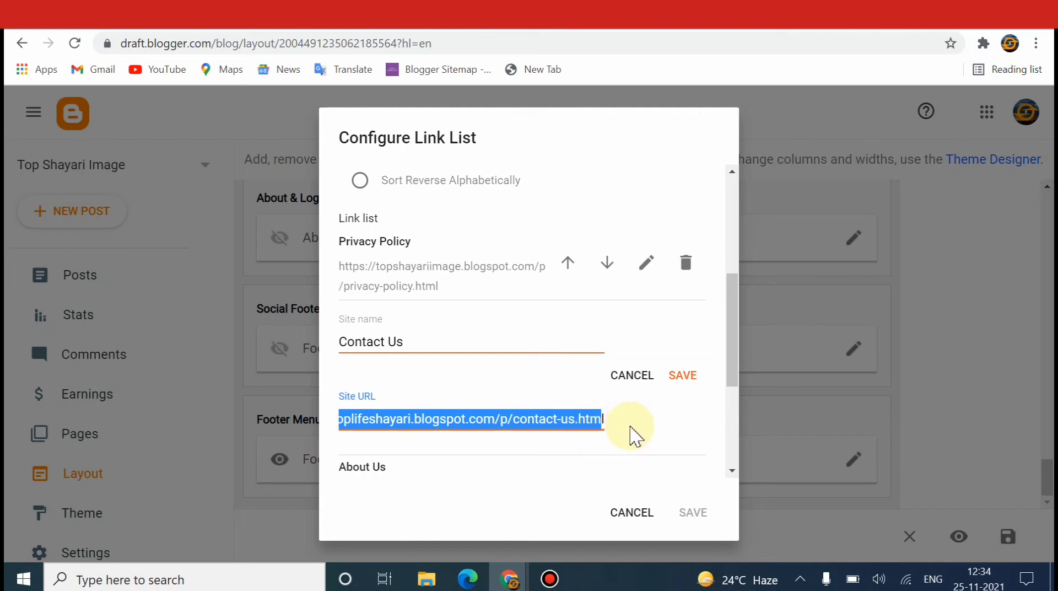
pyautogui.press('BackSpace')
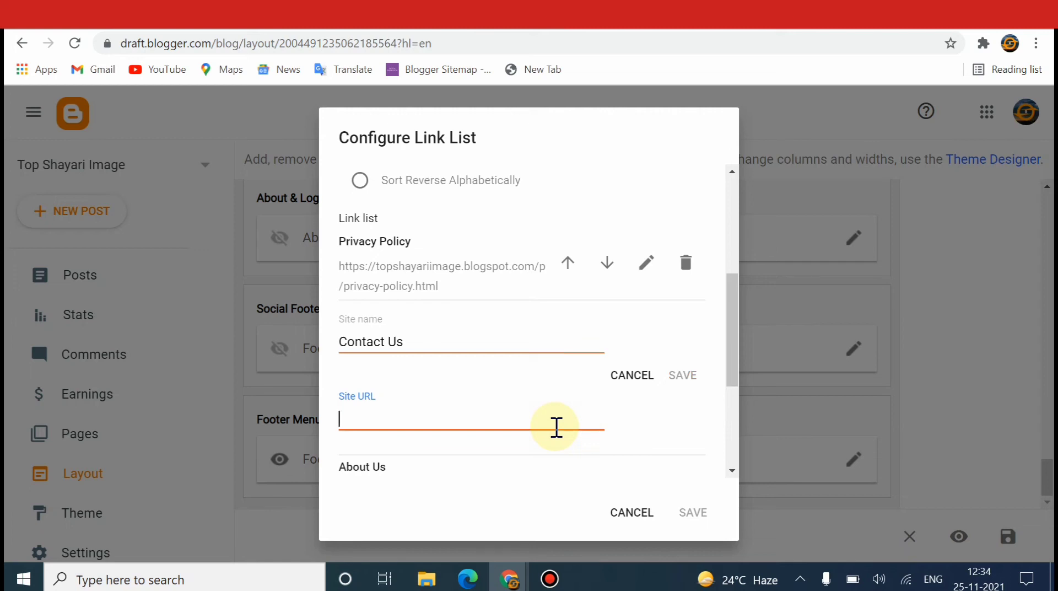
pyautogui.rightClick(557, 427)
pyautogui.click(387, 286)
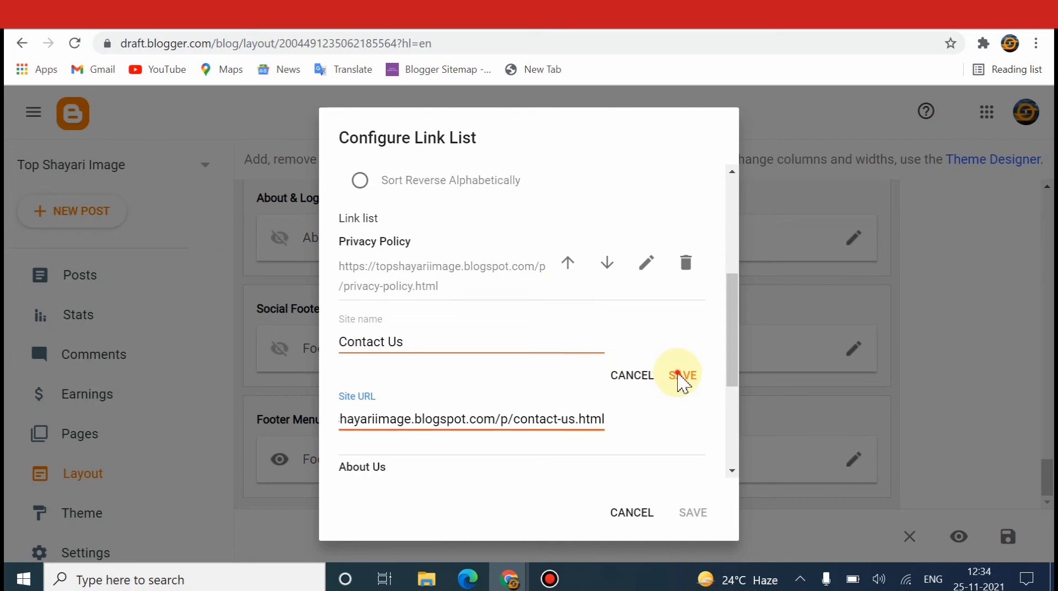
pyautogui.click(680, 380)
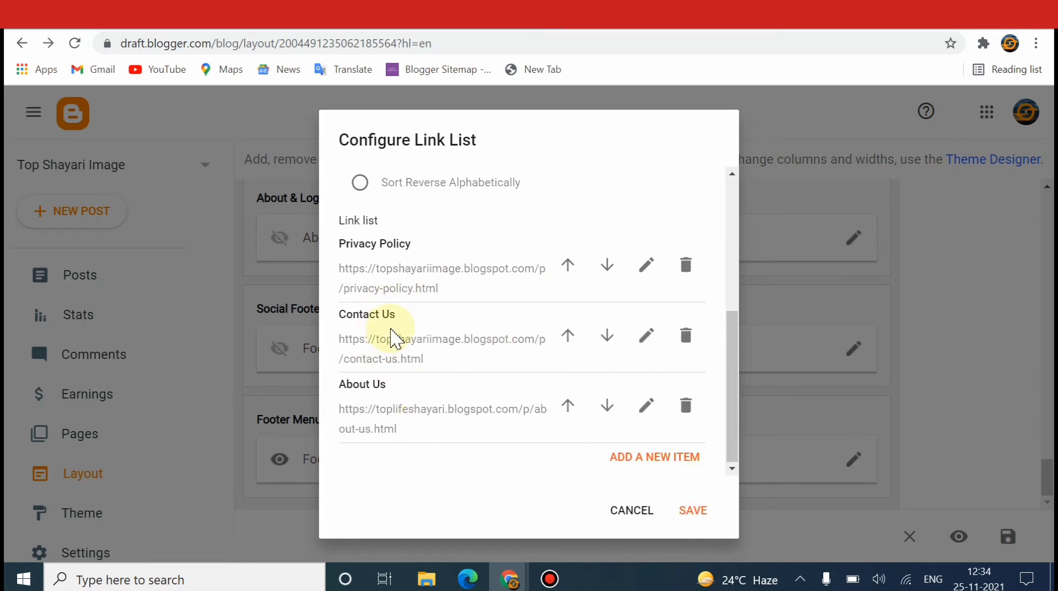
# - View the published About Us page from the blog's page list and copy its address
pyautogui.click(82, 27)
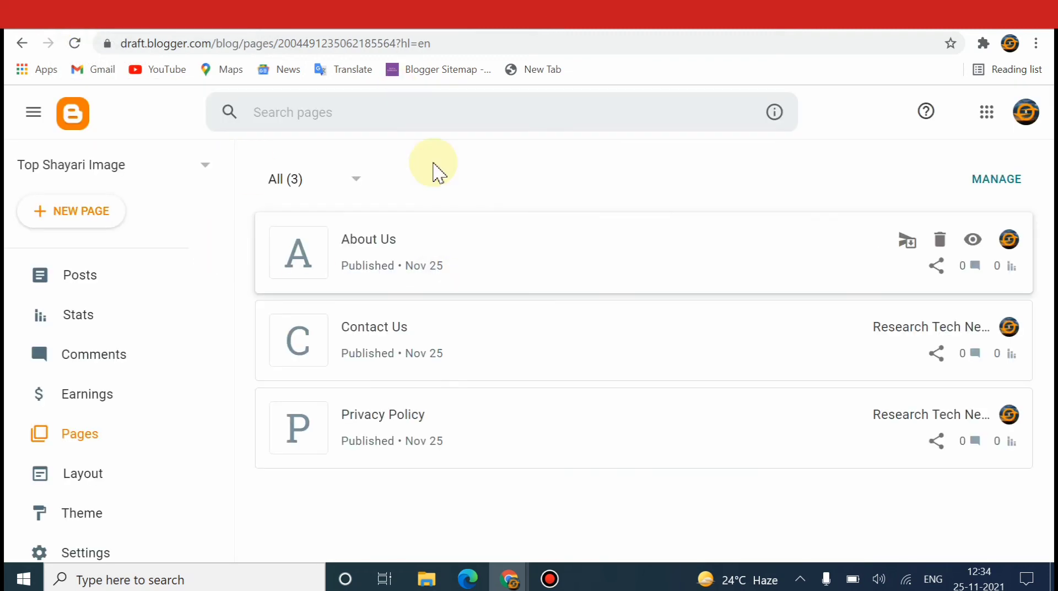
pyautogui.moveTo(368, 267)
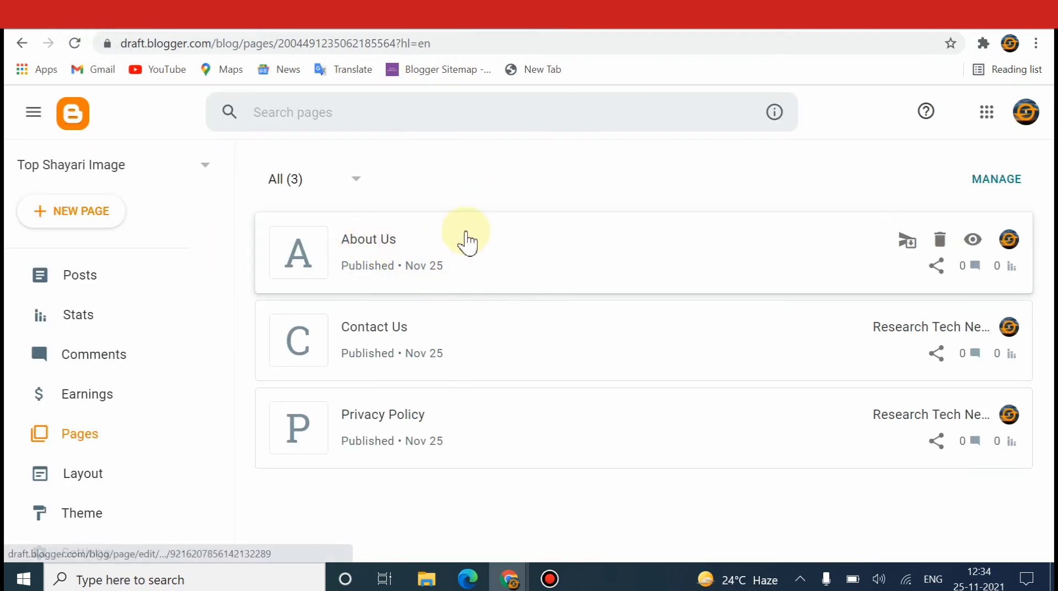
pyautogui.click(968, 246)
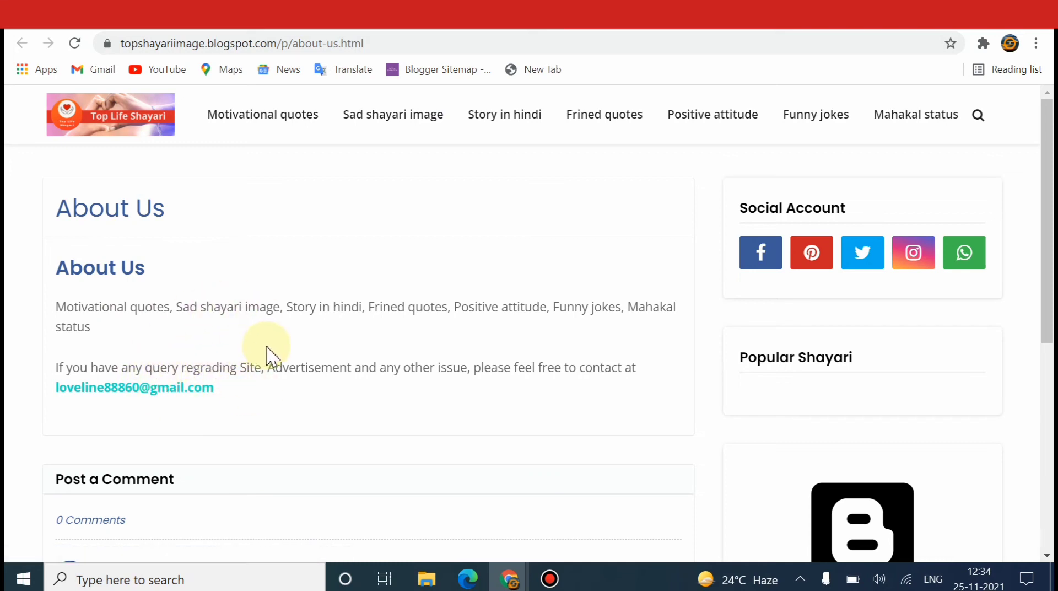
pyautogui.click(393, 43)
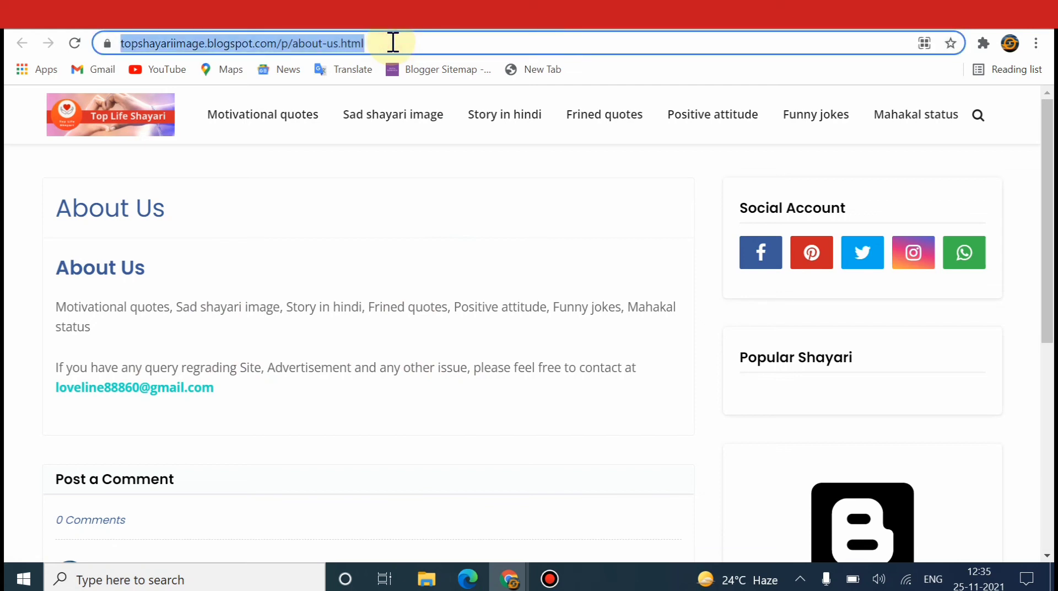
pyautogui.rightClick(393, 43)
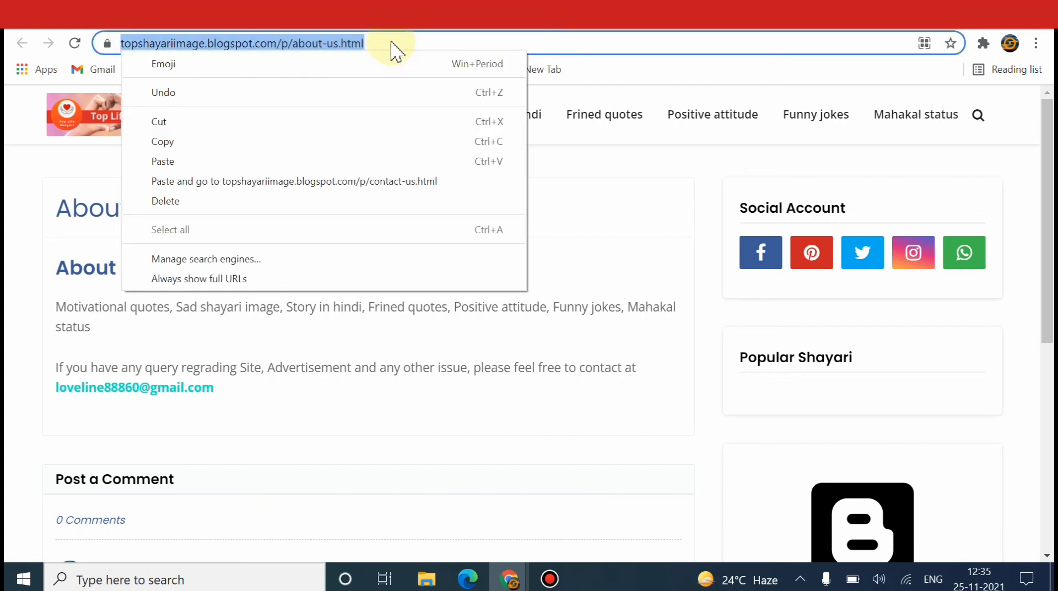
pyautogui.click(164, 143)
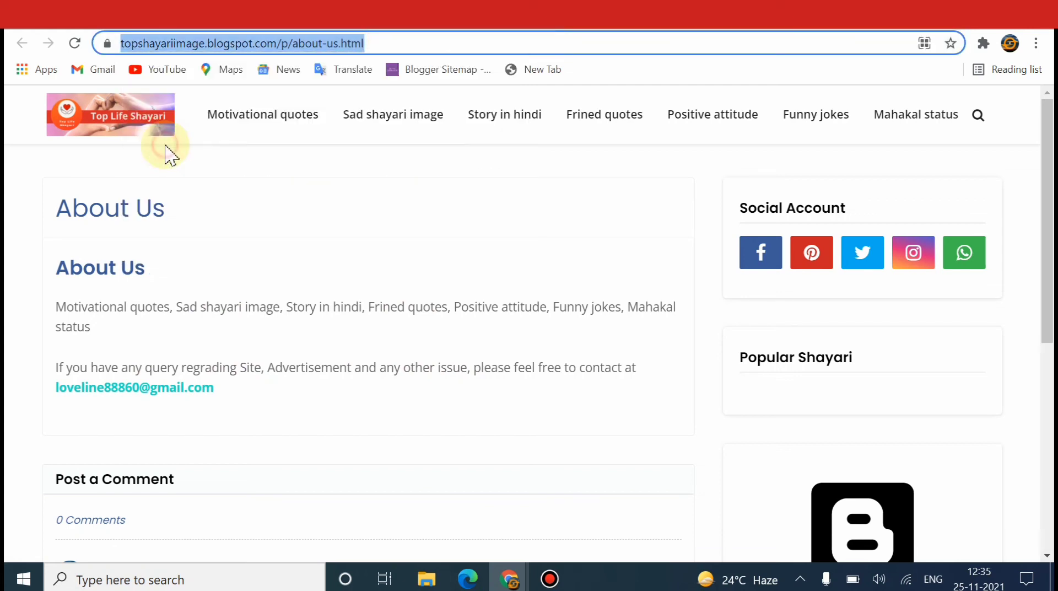
# - Replace the footer menu's About Us link URL with the copied topshayariimage.blogspot.com/p/about-us.html address and save the item
pyautogui.click(519, 28)
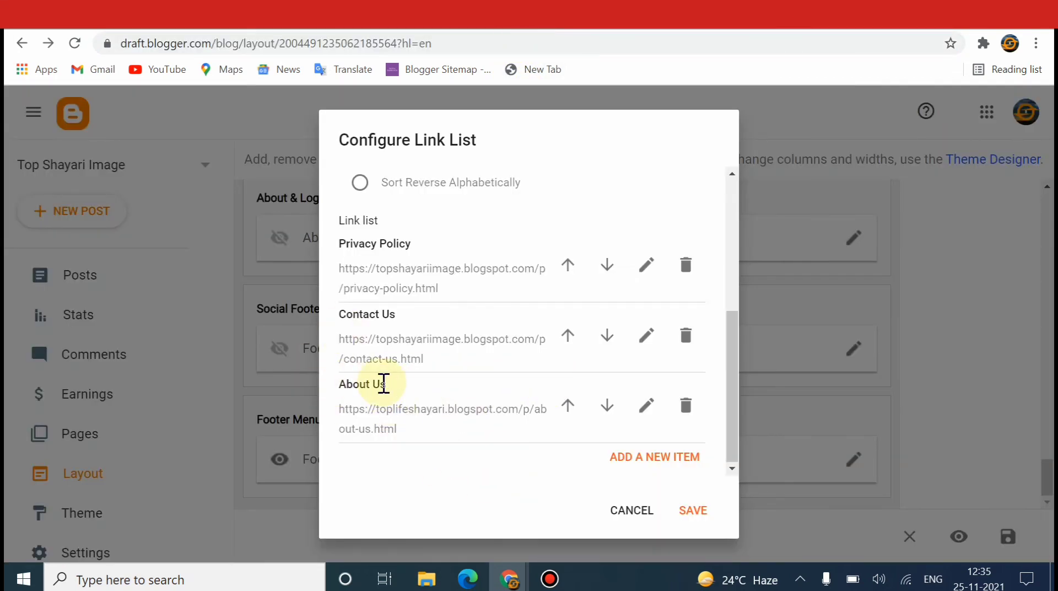
pyautogui.click(641, 411)
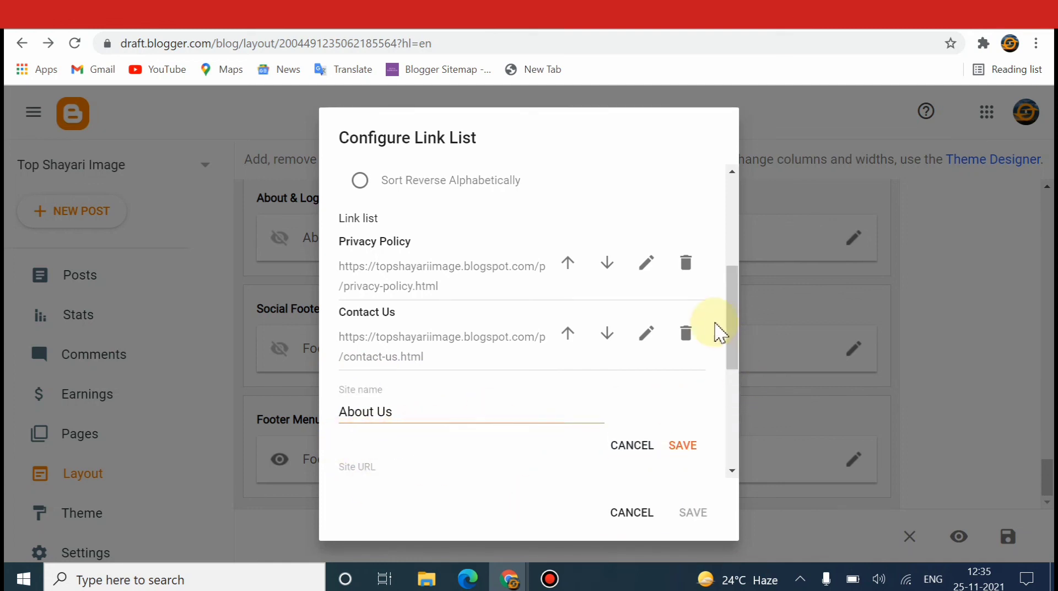
pyautogui.scroll(-3, 727, 336)
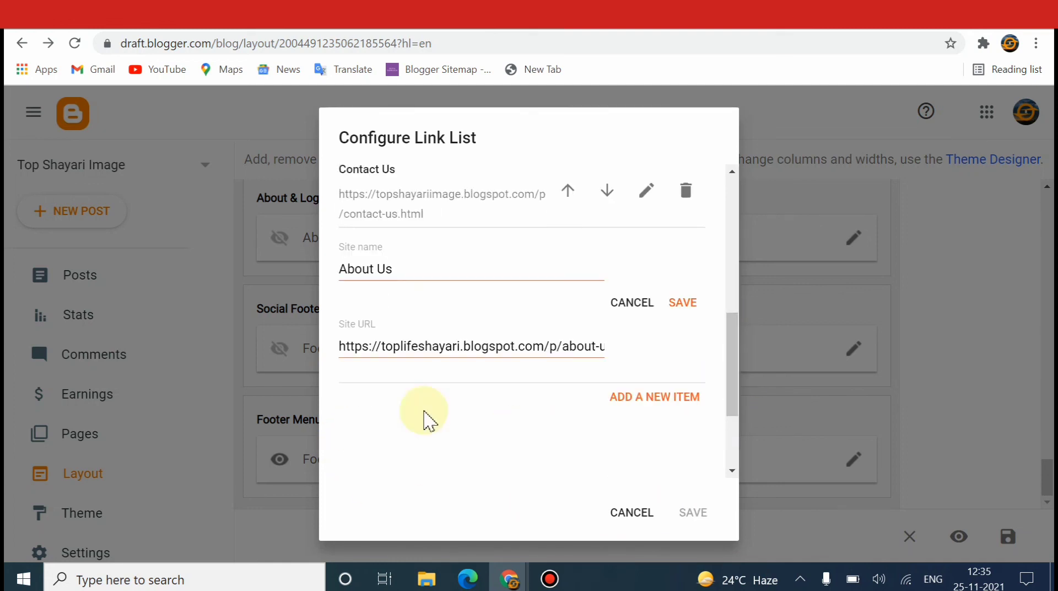
pyautogui.moveTo(341, 346); pyautogui.dragTo(629, 359)
pyautogui.press('BackSpace')
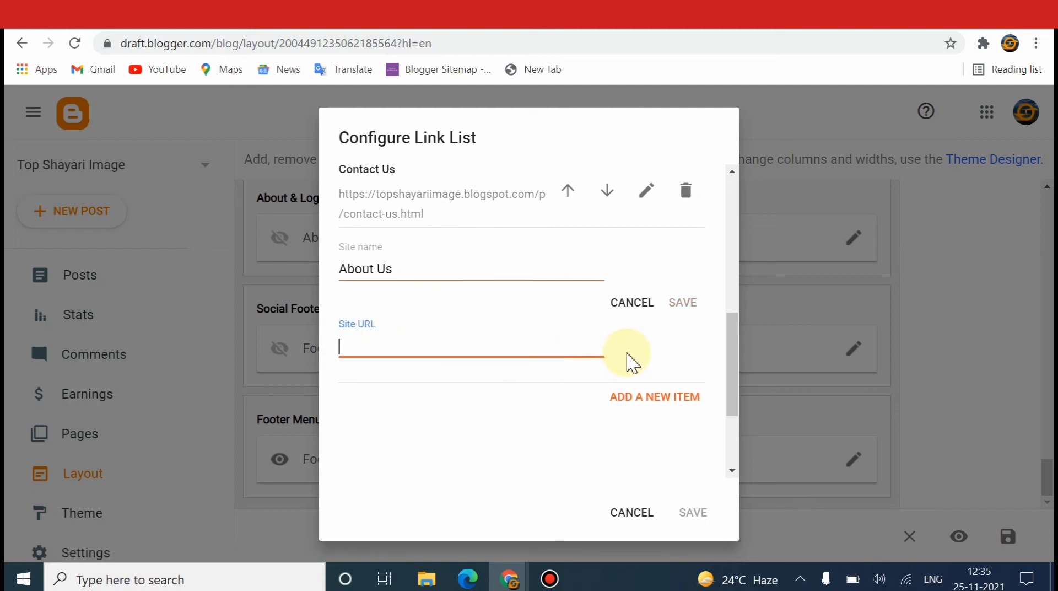
pyautogui.press('Menu')
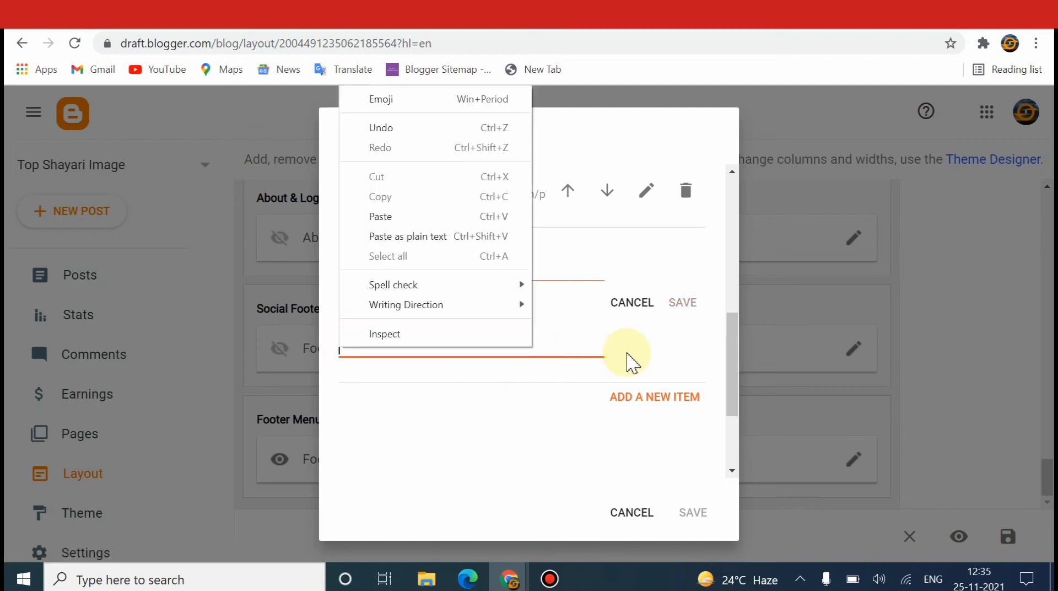
pyautogui.click(417, 219)
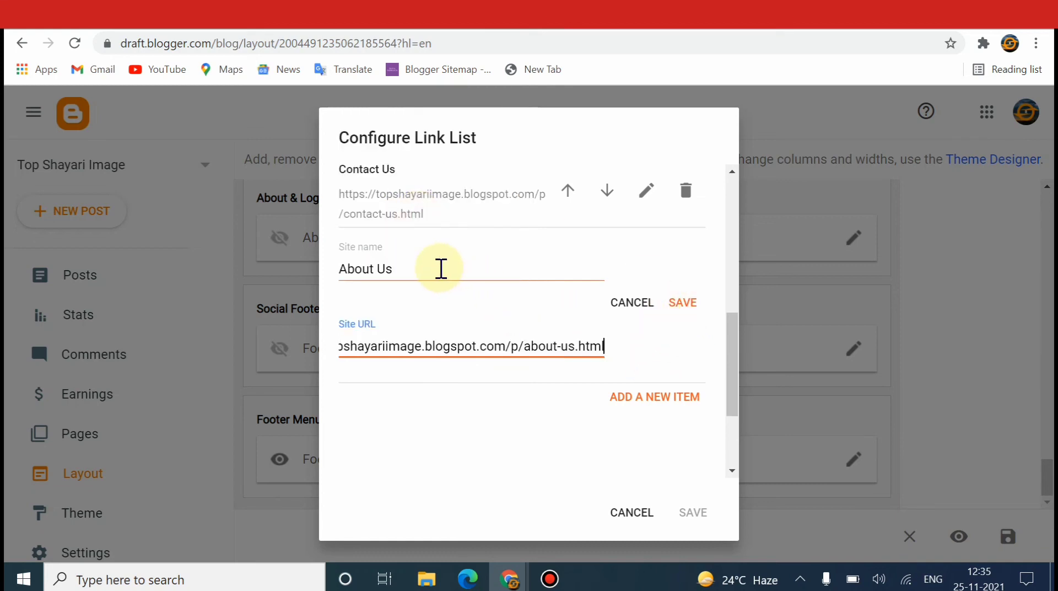
pyautogui.moveTo(397, 269); pyautogui.dragTo(334, 274)
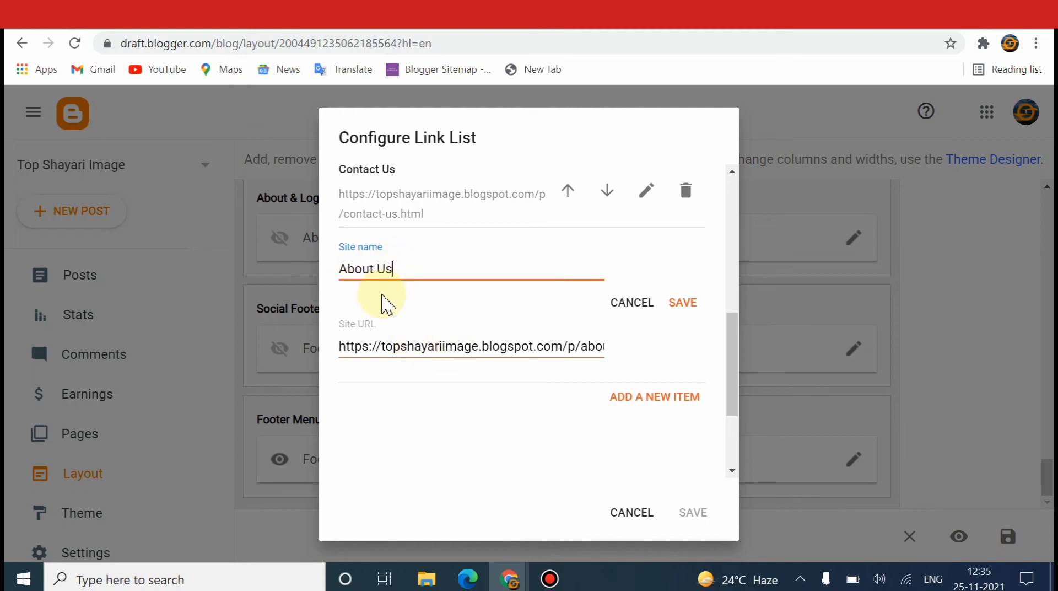
pyautogui.click(682, 304)
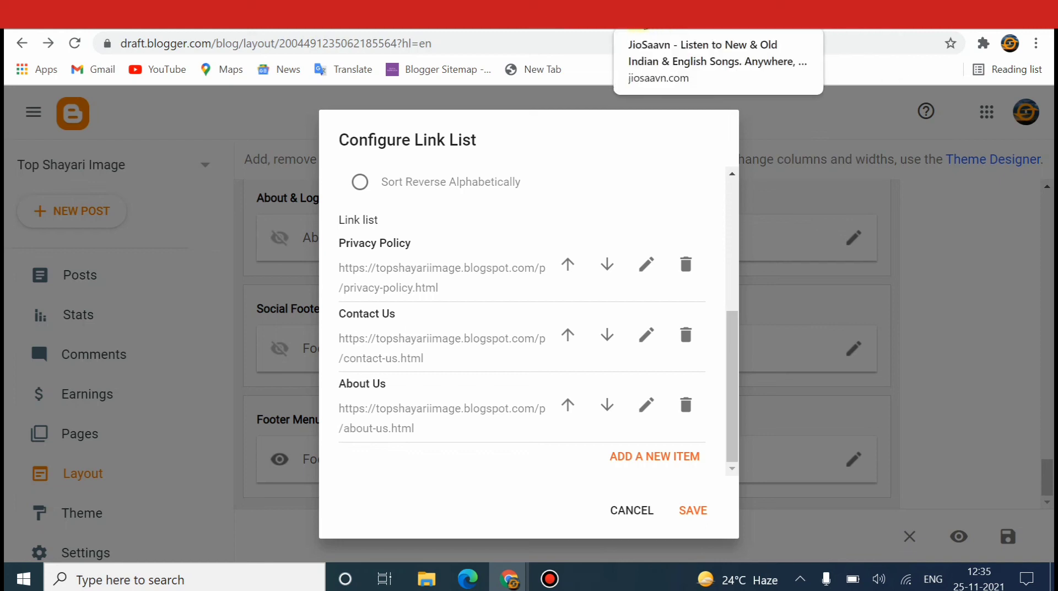
# - Review the generated About Us and DMCA texts on the webbeast.in policy creator page, and return to the link list
pyautogui.click(622, 25)
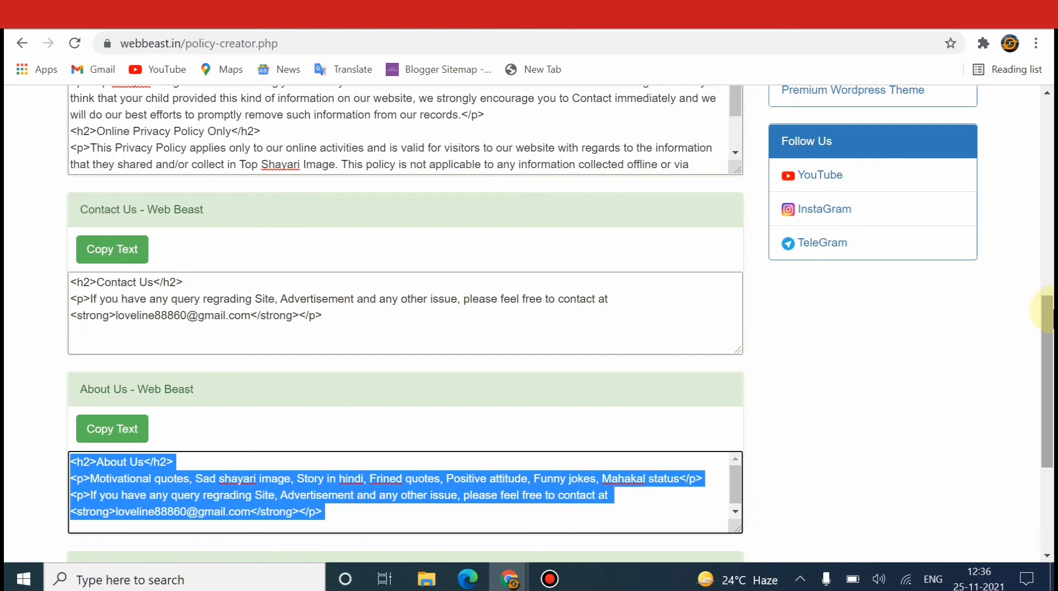
pyautogui.moveTo(1047, 309); pyautogui.dragTo(1046, 386)
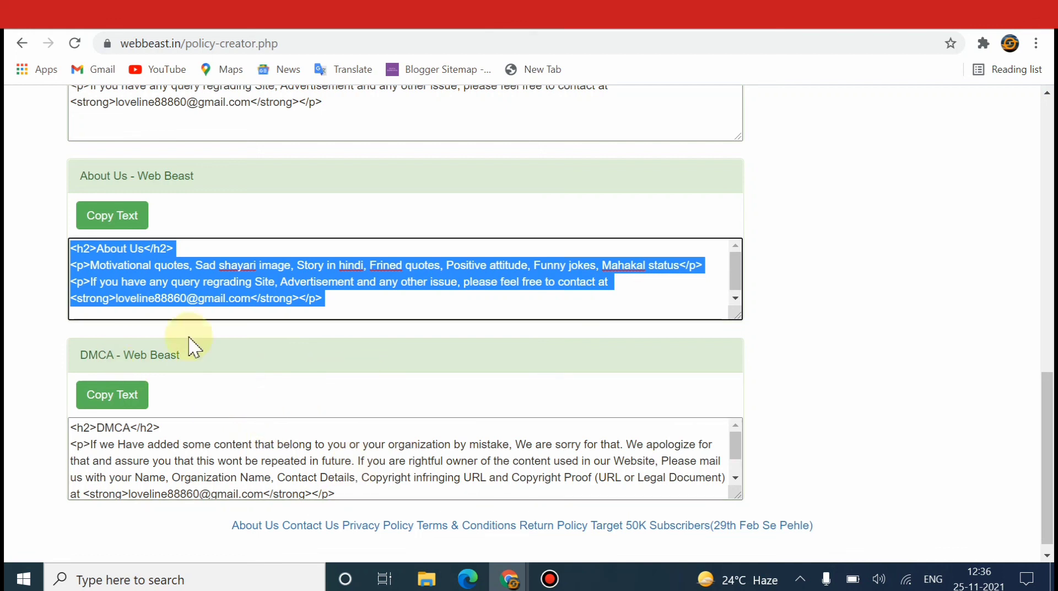
pyautogui.click(85, 25)
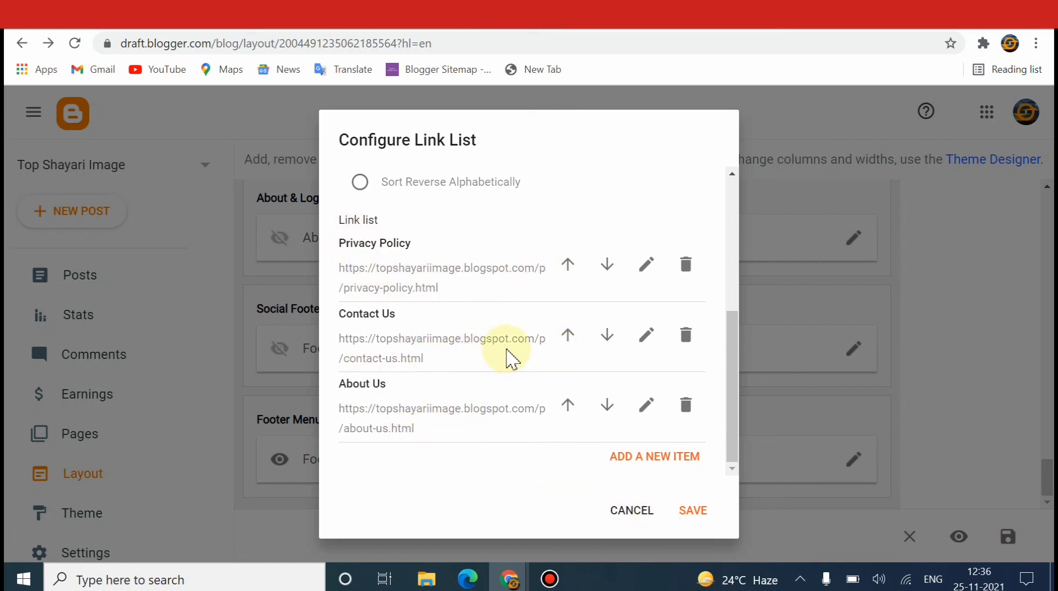
# - Save the footer menu's link list and open the live Top Shayari Image blog
pyautogui.click(693, 512)
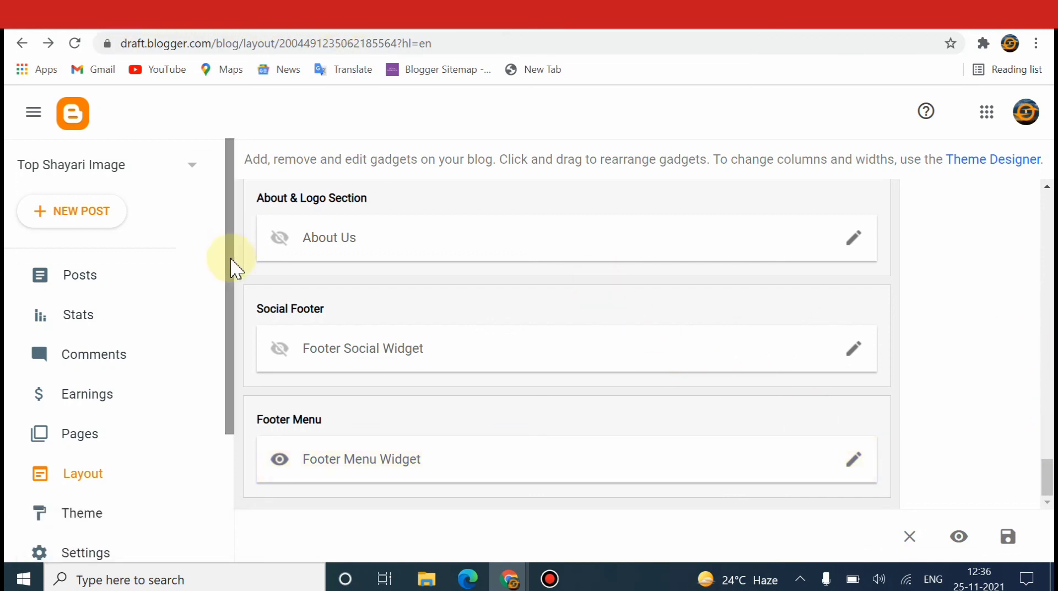
pyautogui.moveTo(230, 230); pyautogui.dragTo(227, 406)
pyautogui.click(102, 455)
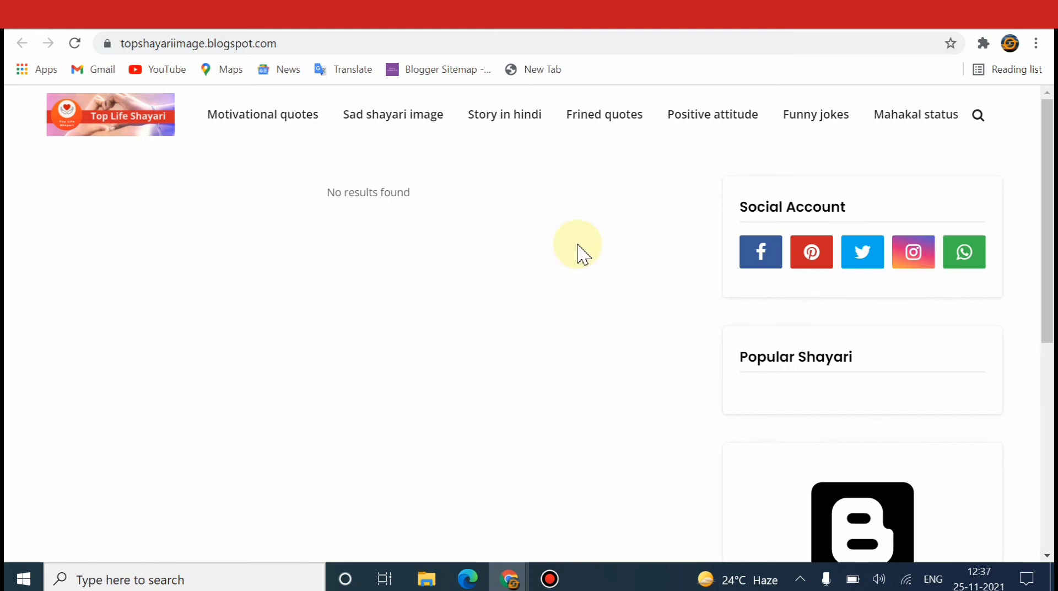
# - Examine the live blog's homepage down to the page links in its footer, and check its address
pyautogui.scroll(-5, 1046, 298)
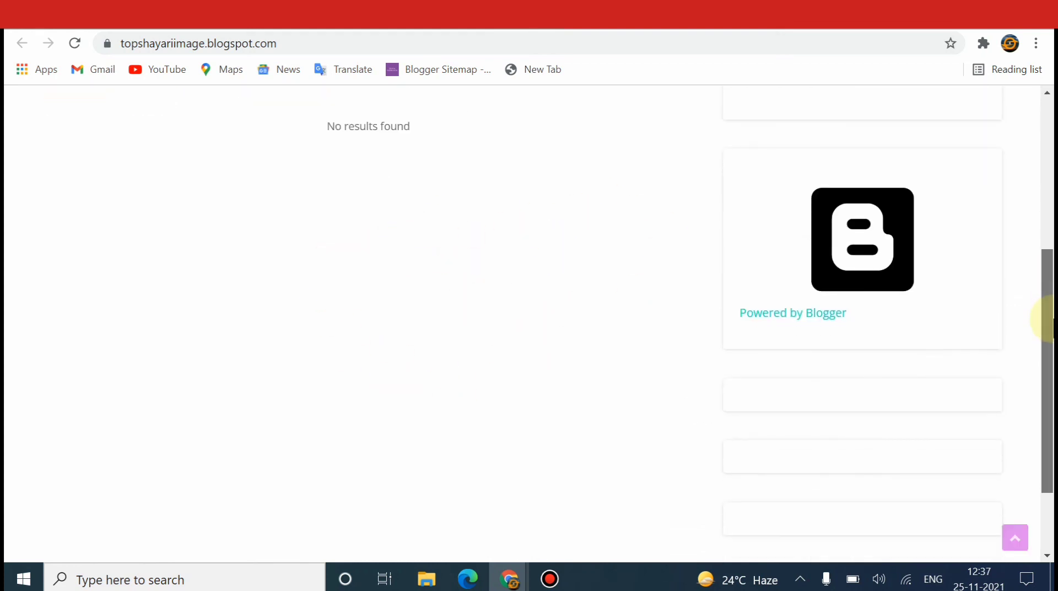
pyautogui.moveTo(1045, 311); pyautogui.dragTo(1046, 375)
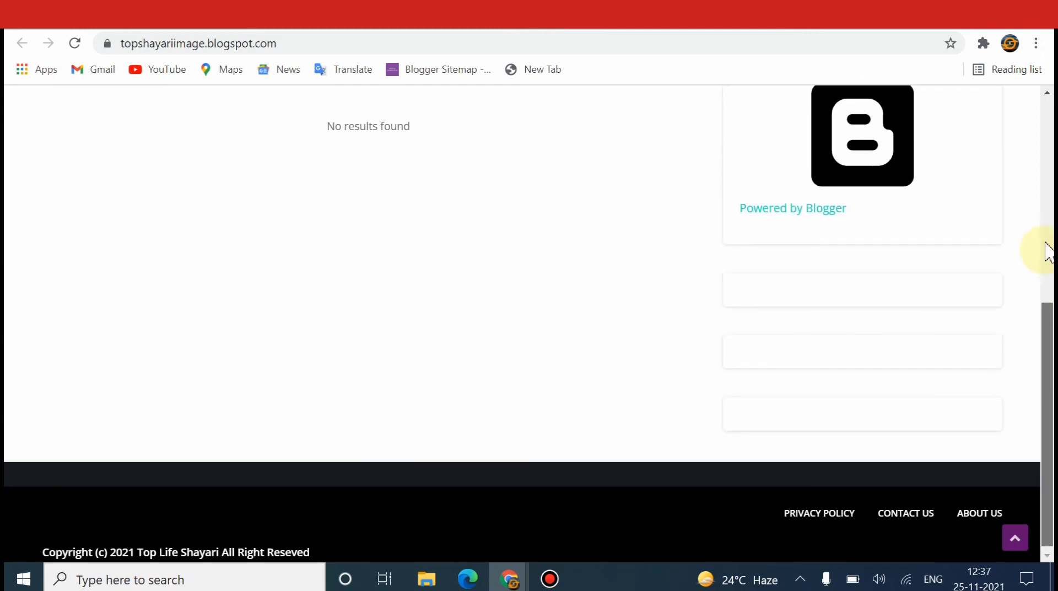
pyautogui.scroll(7, 1046, 260)
pyautogui.scroll(-4, 1048, 303)
pyautogui.scroll(-2, 1046, 340)
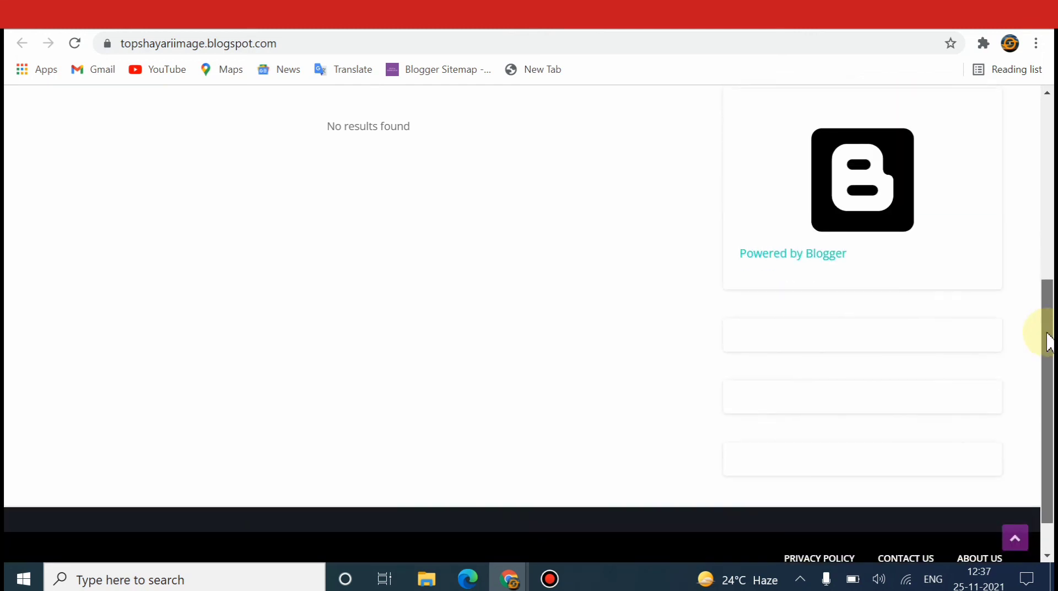
pyautogui.scroll(1, 1045, 338)
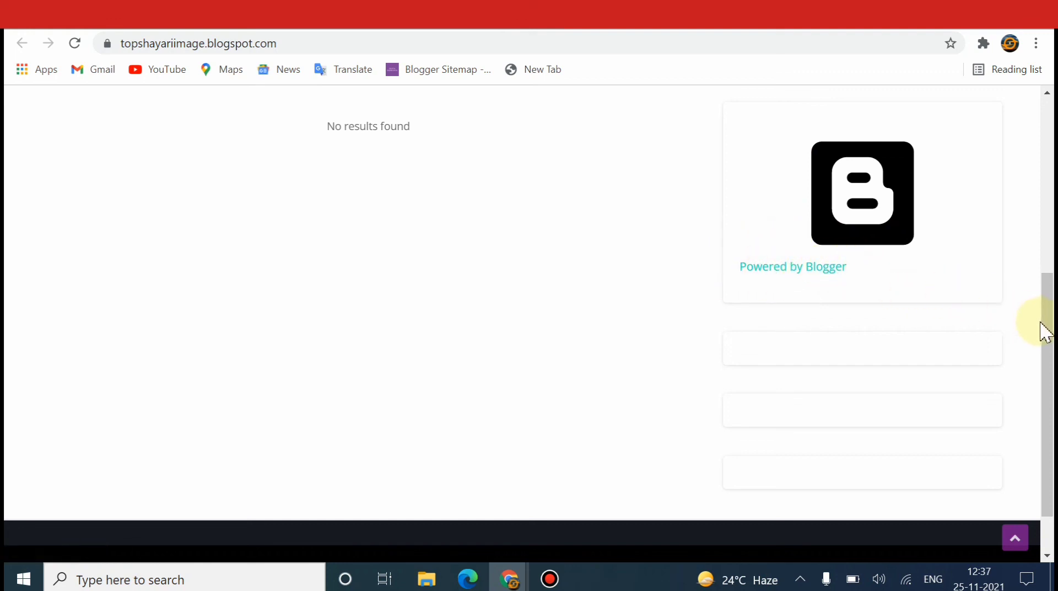
pyautogui.hotkey('ctrl', 'a')
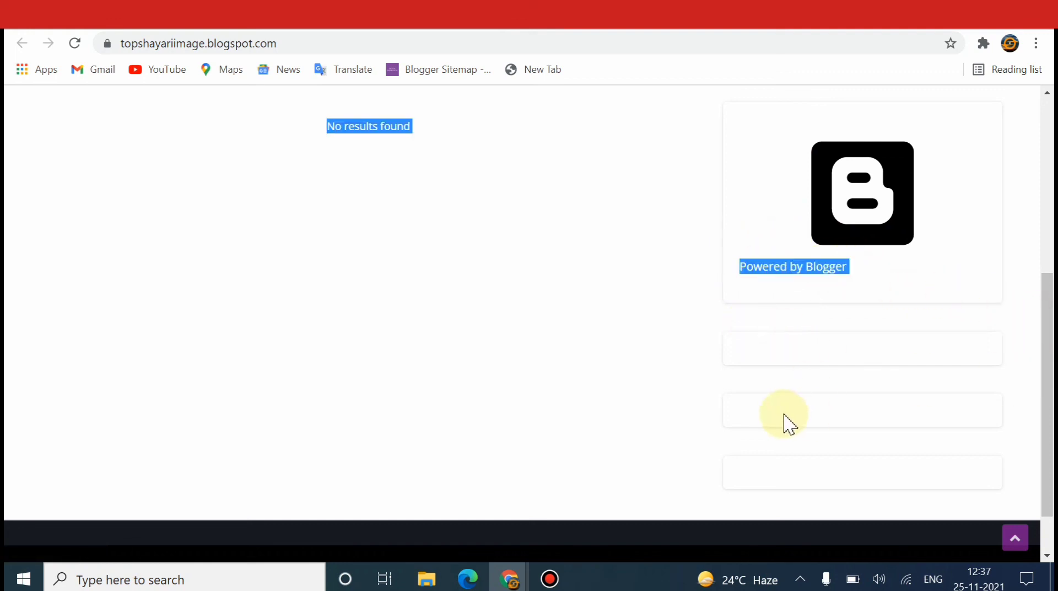
pyautogui.click(630, 393)
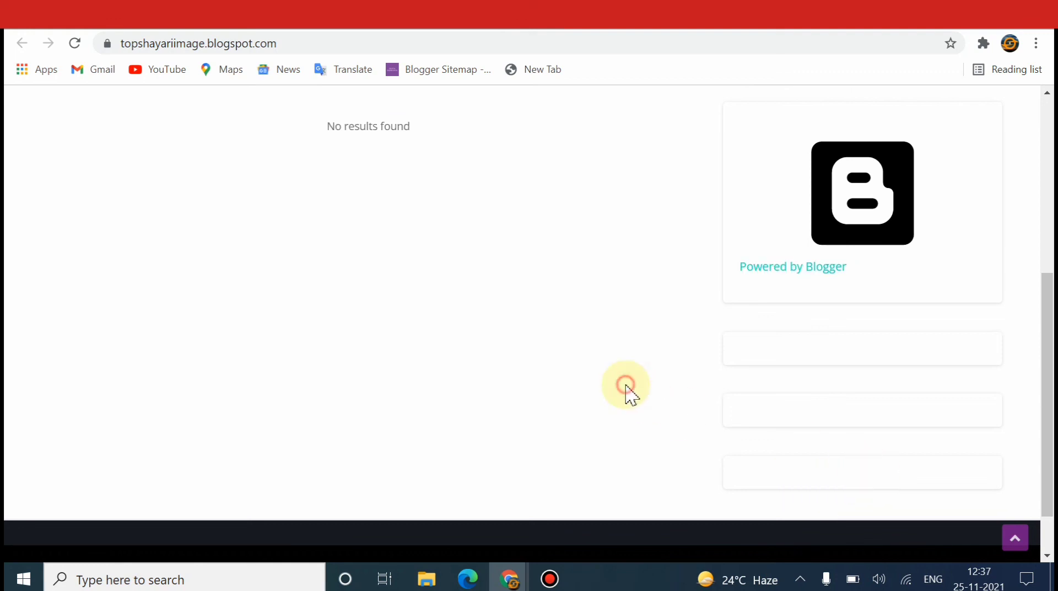
pyautogui.moveTo(1048, 370); pyautogui.dragTo(1042, 496)
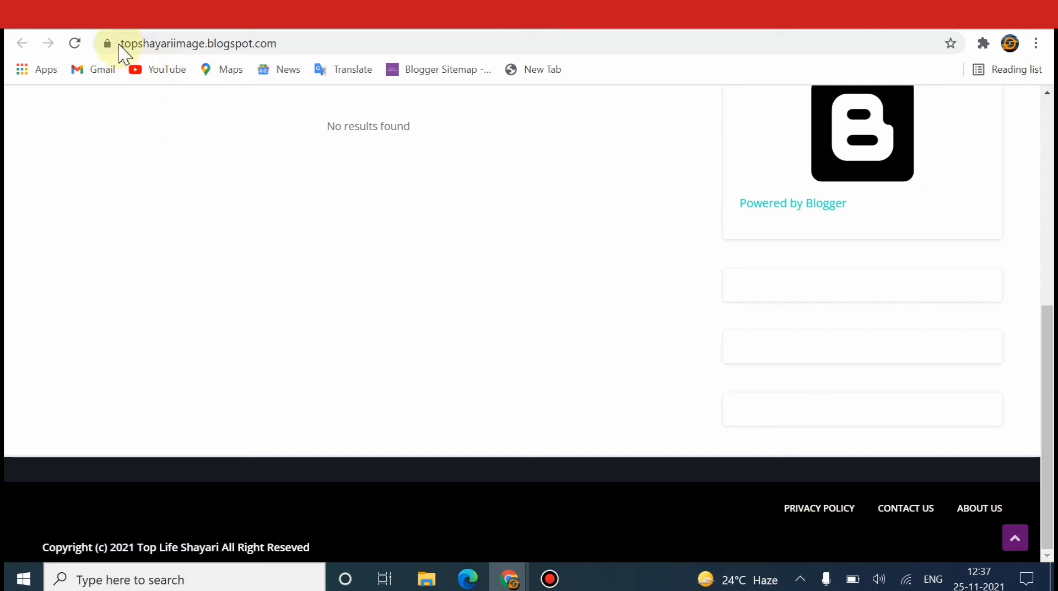
pyautogui.click(291, 44)
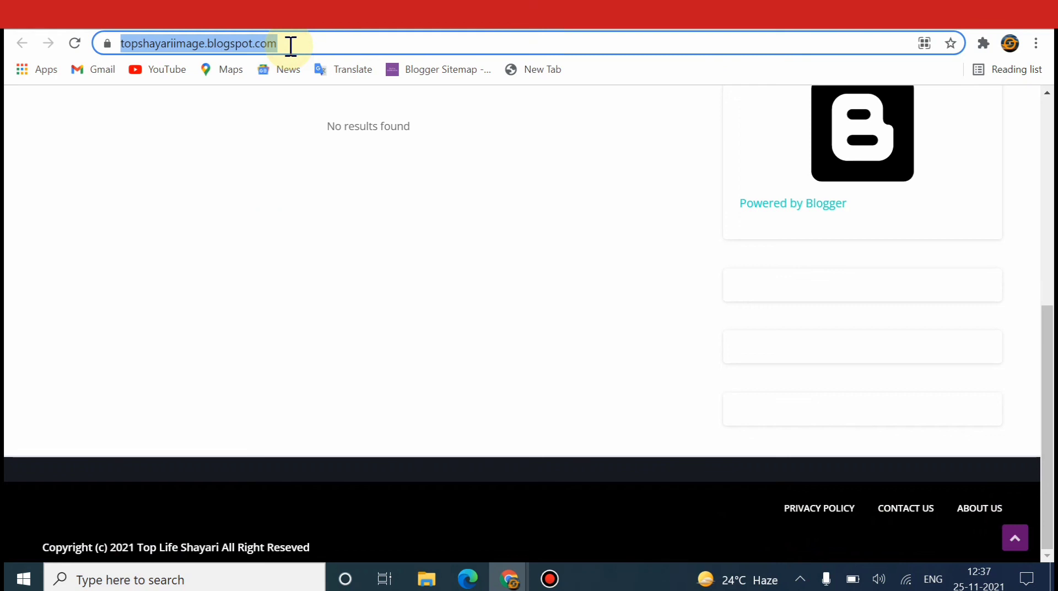
# - Open the Privacy Policy page from the footer link and check its blog address, contact e-mail and remaining text
pyautogui.click(811, 516)
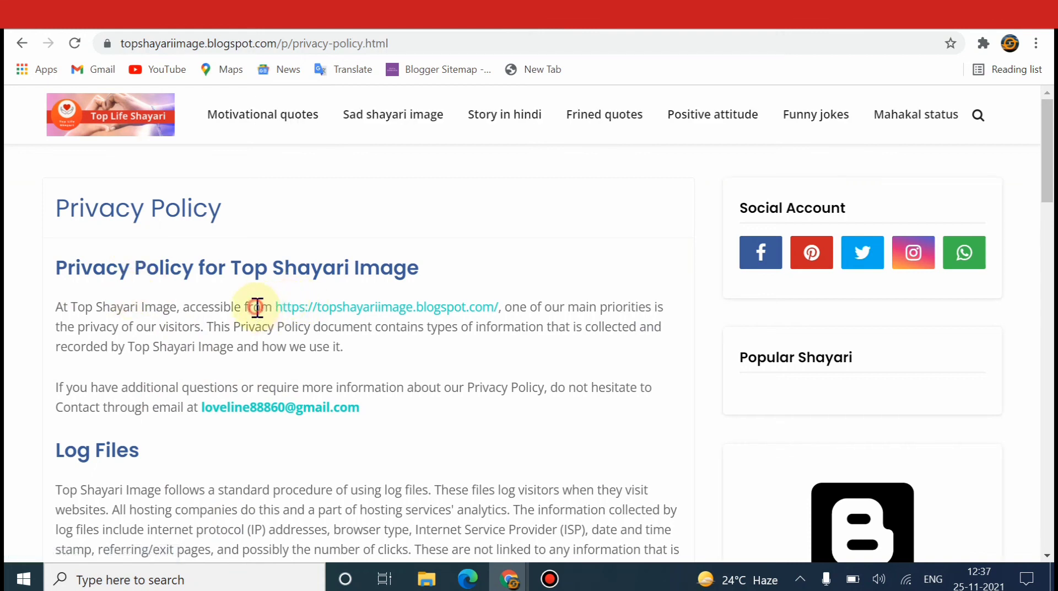
pyautogui.moveTo(257, 307); pyautogui.dragTo(472, 310)
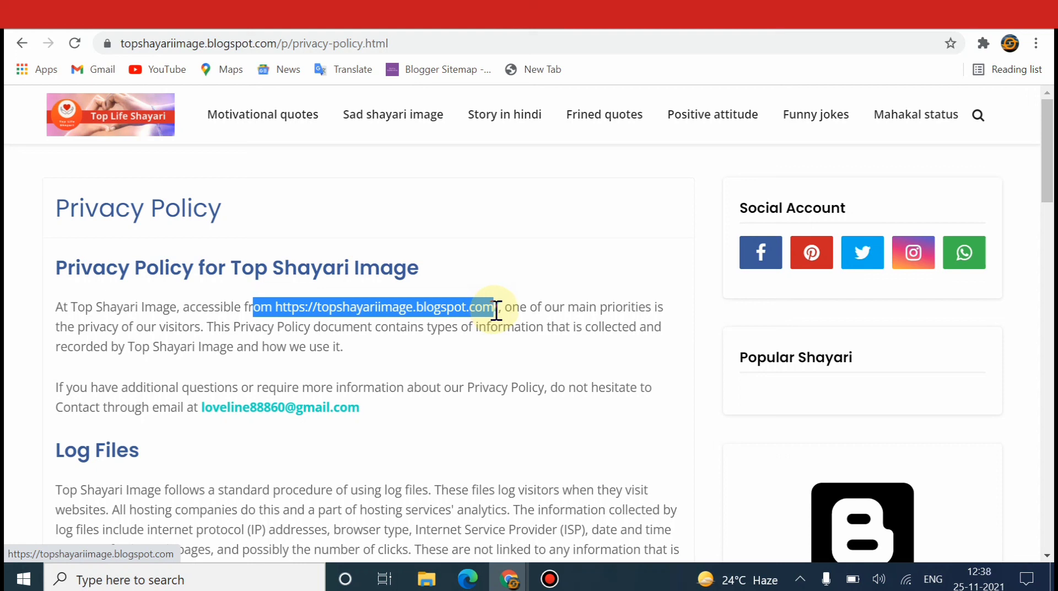
pyautogui.moveTo(500, 310); pyautogui.dragTo(498, 309)
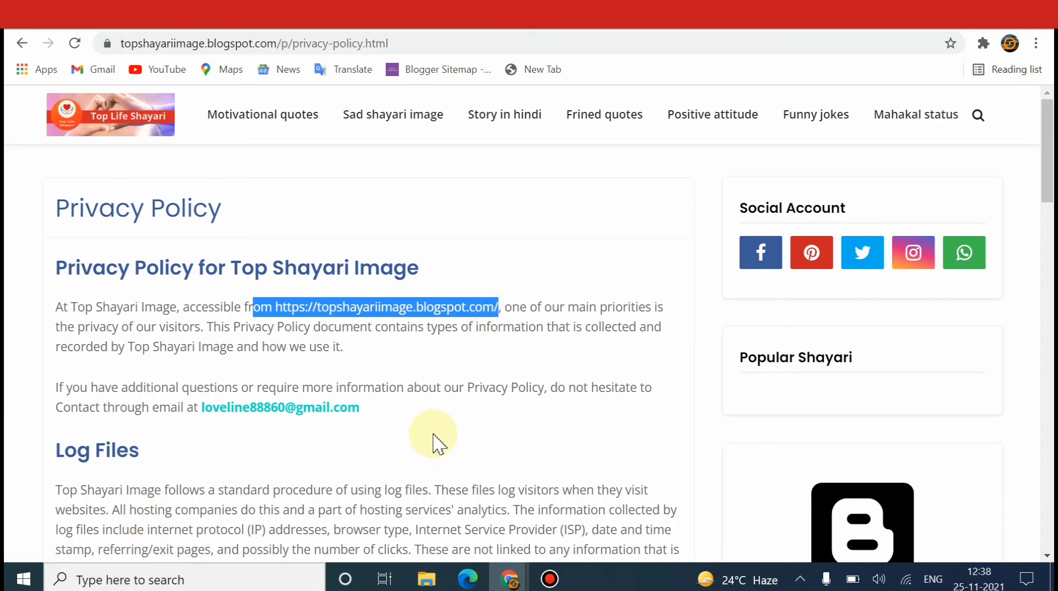
pyautogui.moveTo(386, 415); pyautogui.dragTo(200, 398)
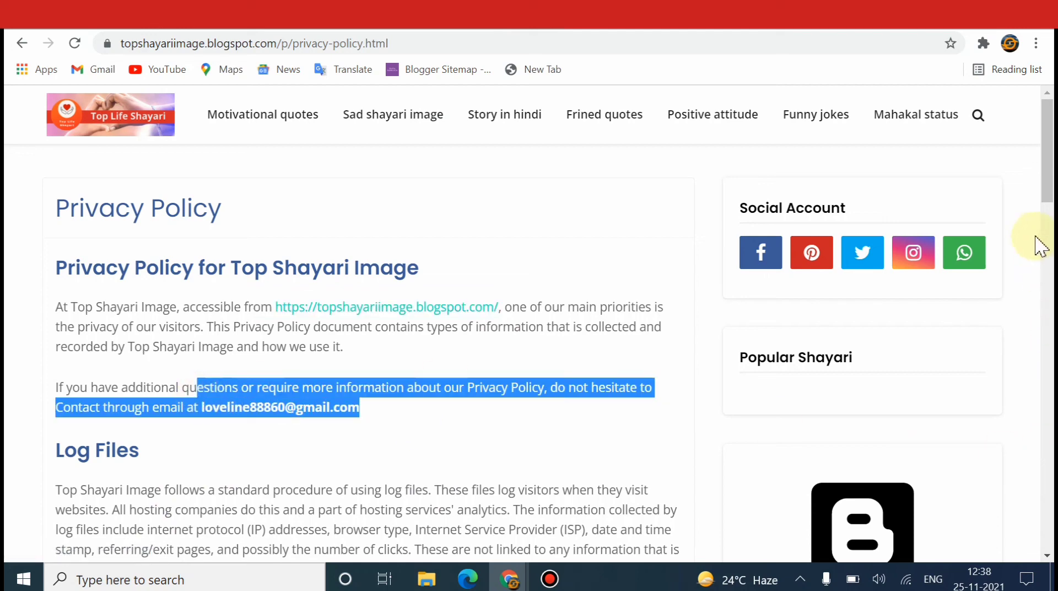
pyautogui.moveTo(1052, 175); pyautogui.dragTo(1010, 528)
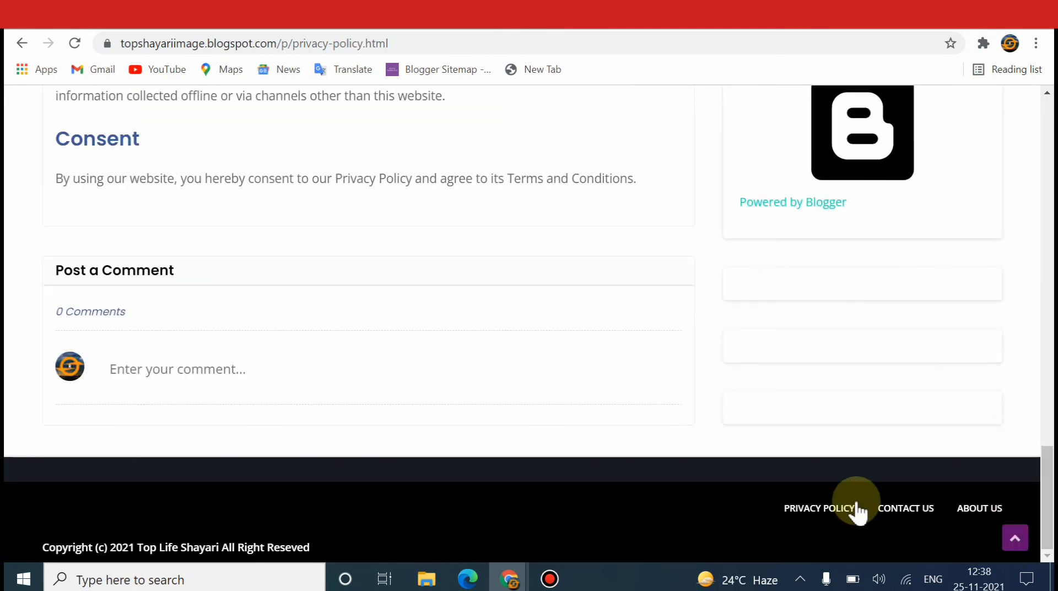
# - Open the Contact Us page from the footer link and look over its content and footer
pyautogui.click(888, 518)
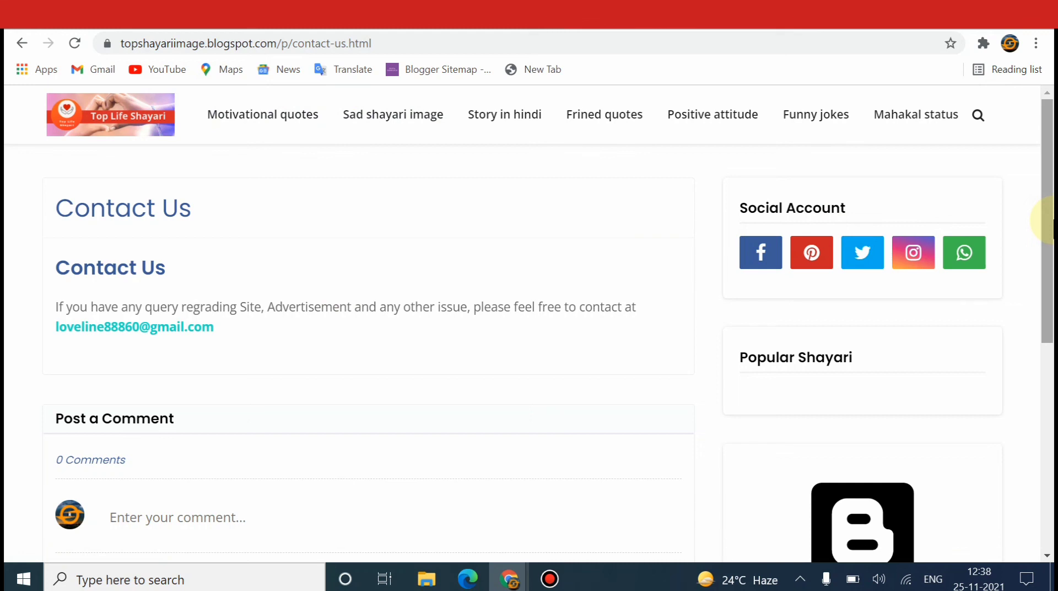
pyautogui.moveTo(1049, 221); pyautogui.dragTo(1048, 452)
pyautogui.moveTo(921, 499); pyautogui.dragTo(1055, 188)
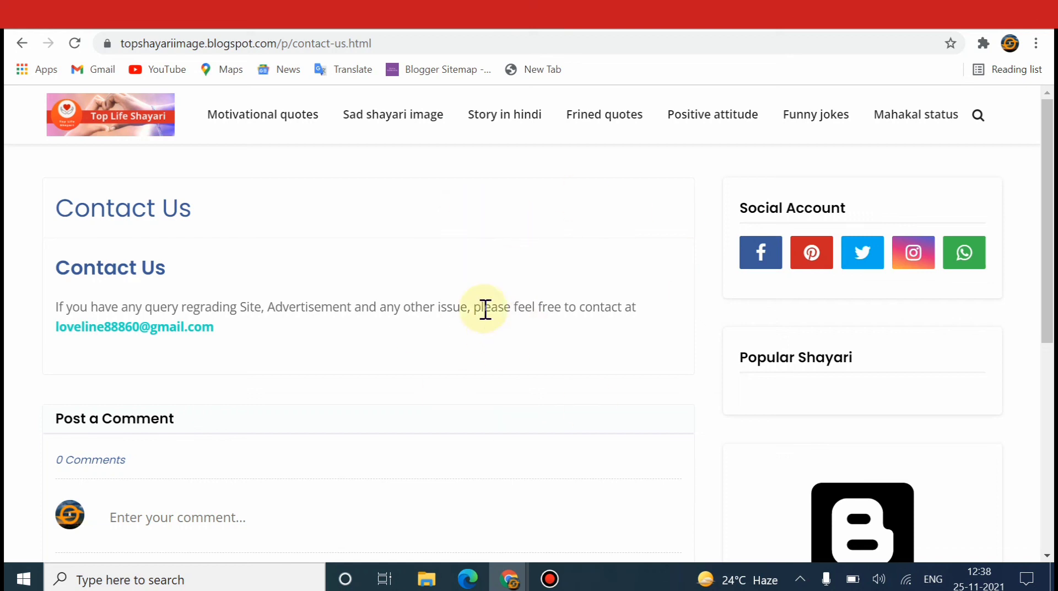
pyautogui.scroll(-2, 1051, 193)
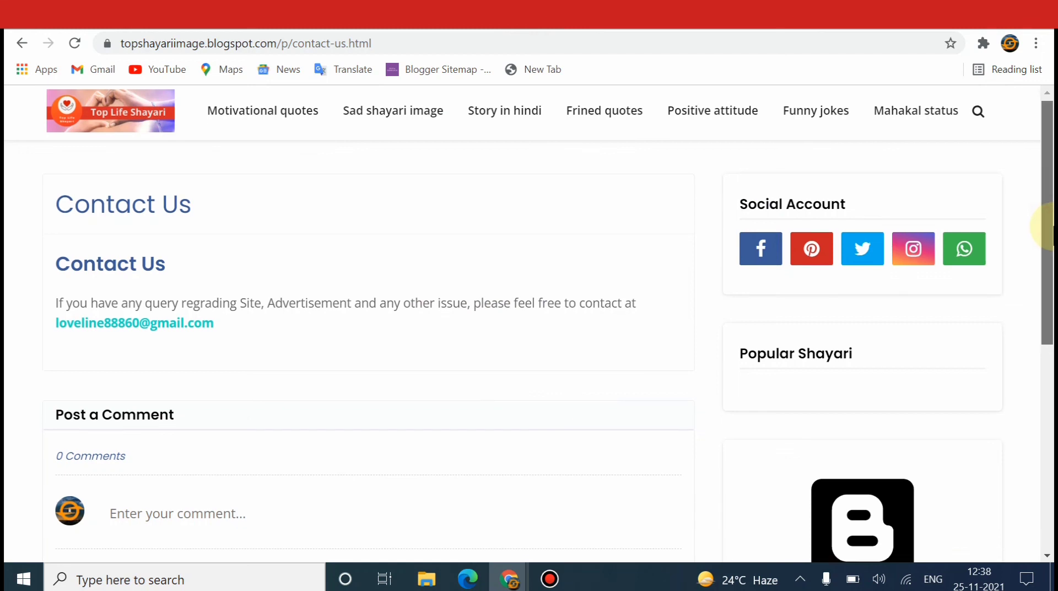
pyautogui.moveTo(1053, 291); pyautogui.dragTo(1052, 185)
pyautogui.click(1052, 178)
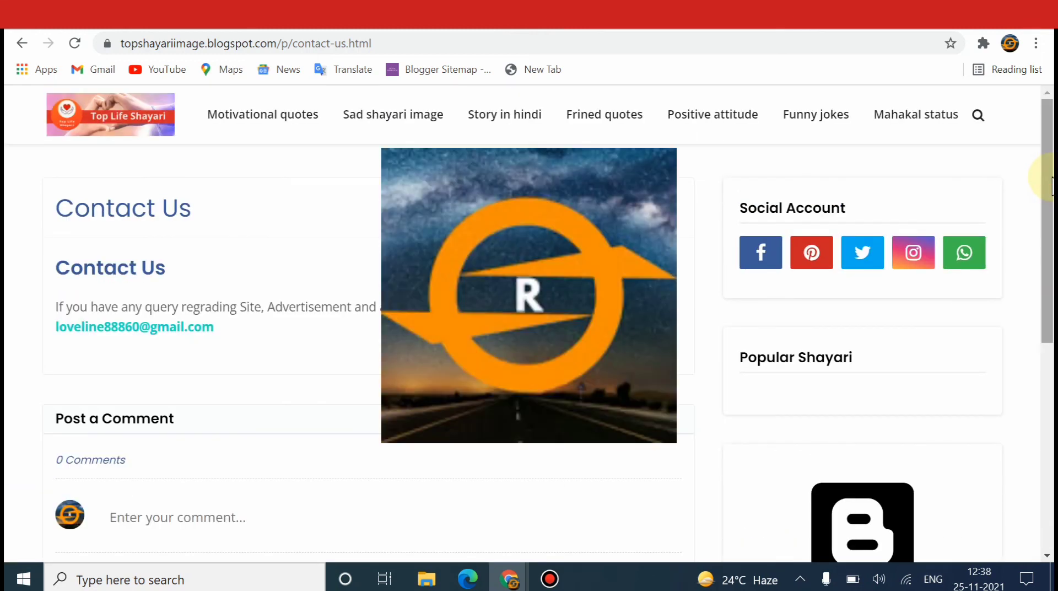